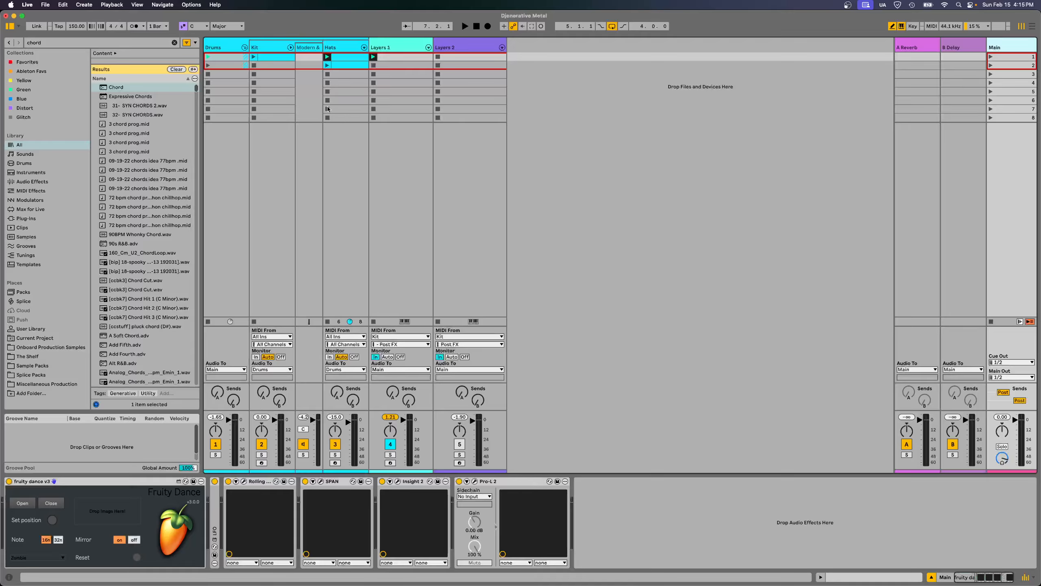
- Examine the device chains on the Kit and Layers 1 tracks, from rhythm generator and sequencer through instrument racks to effects
click(270, 45)
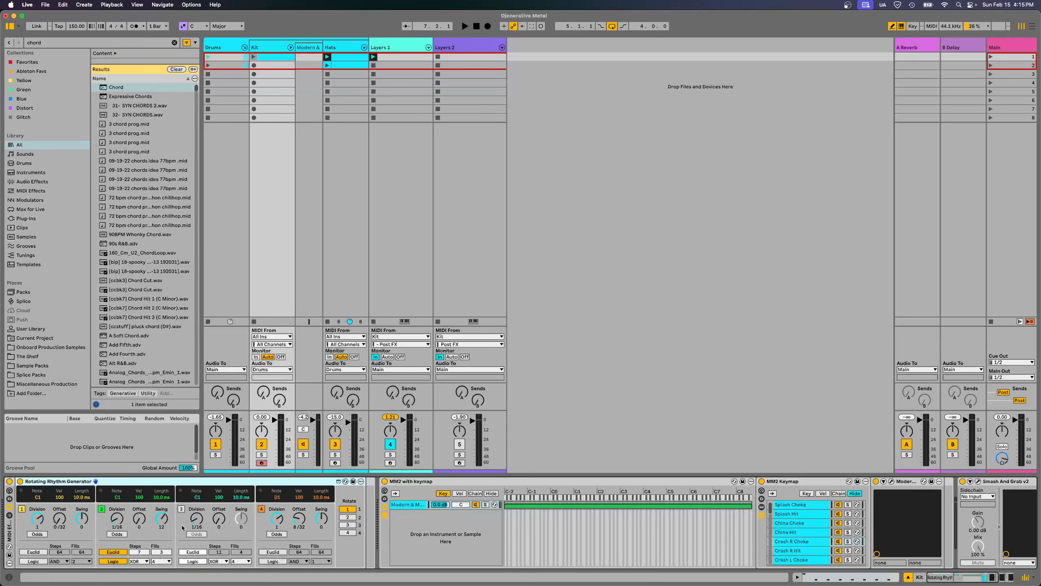
click(390, 44)
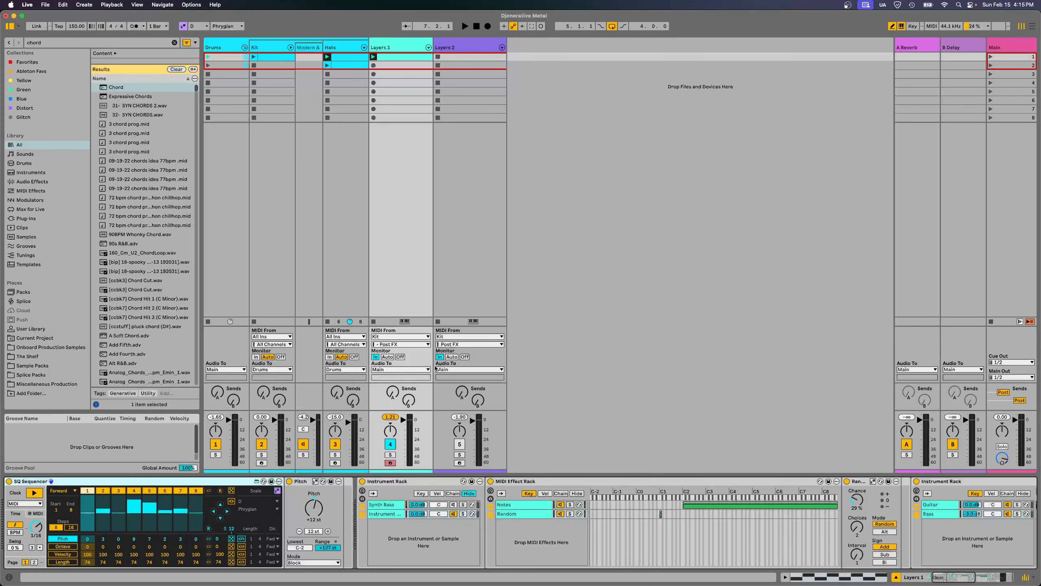
click(297, 59)
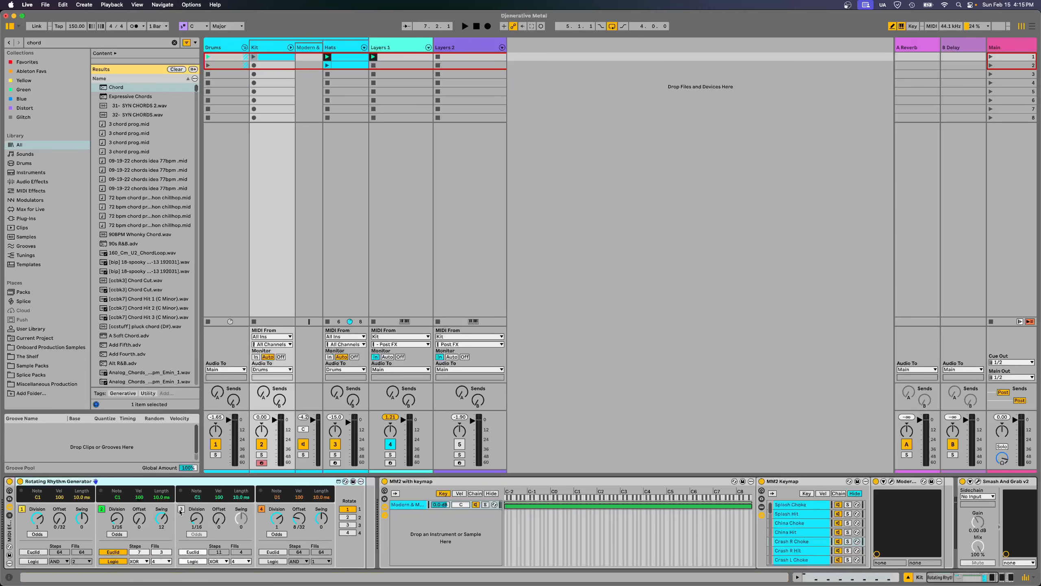
click(510, 483)
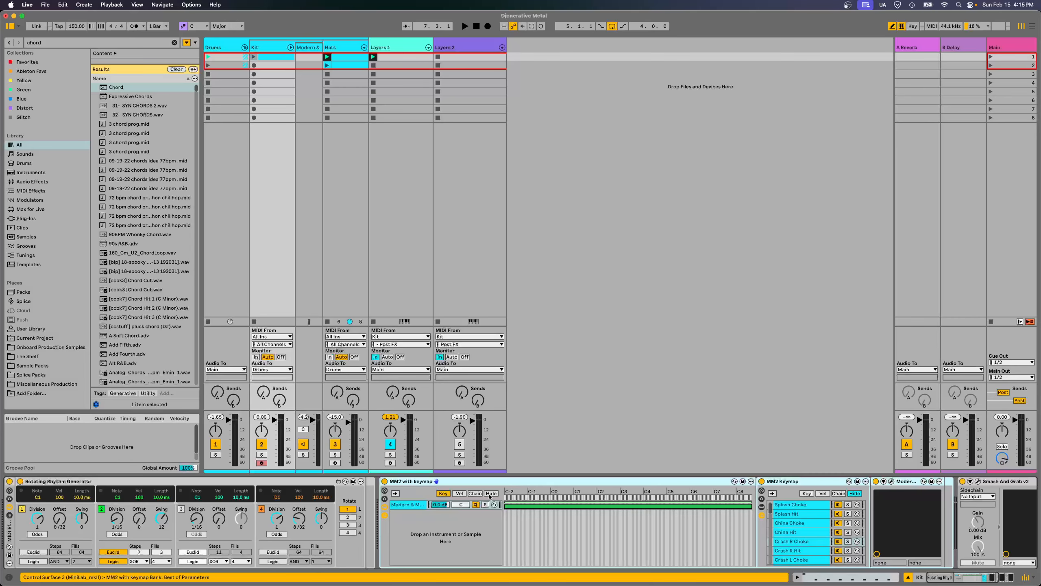
click(947, 538)
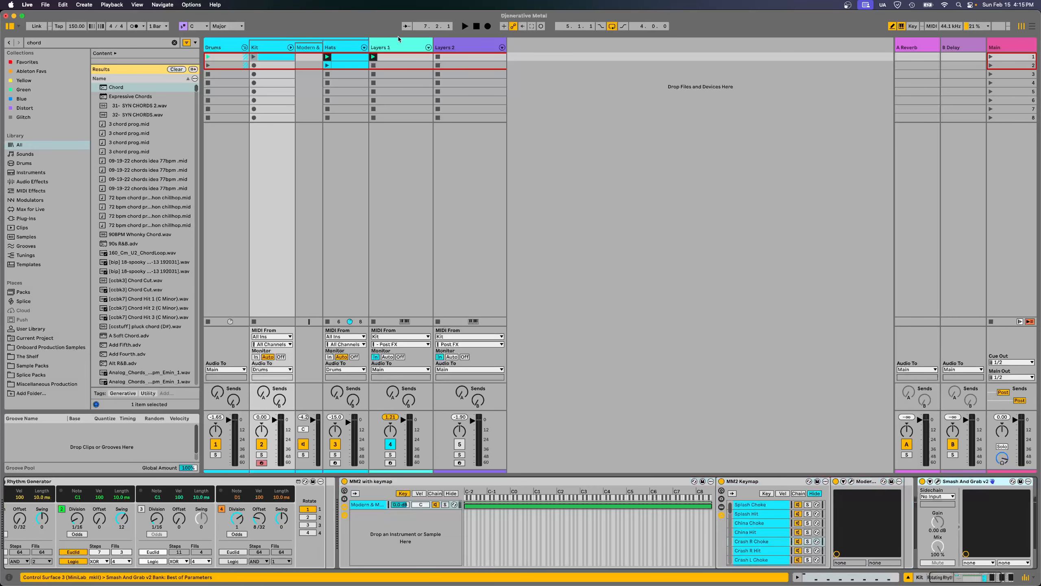
click(408, 132)
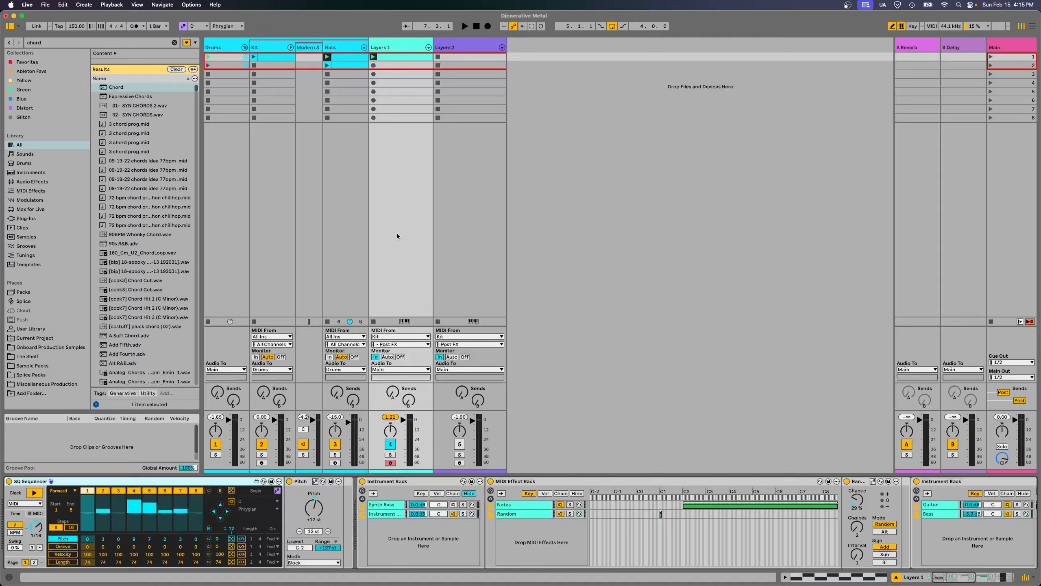
- Deactivate Layers 1, audition the set with Layers 2 active, and leave both layer tracks switched off
click(391, 444)
click(461, 444)
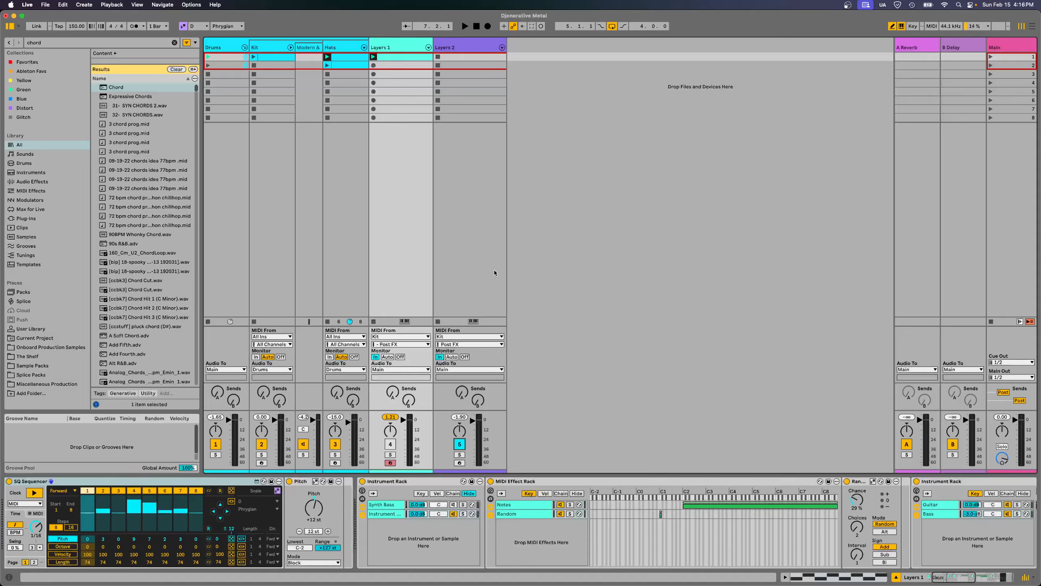
key(space)
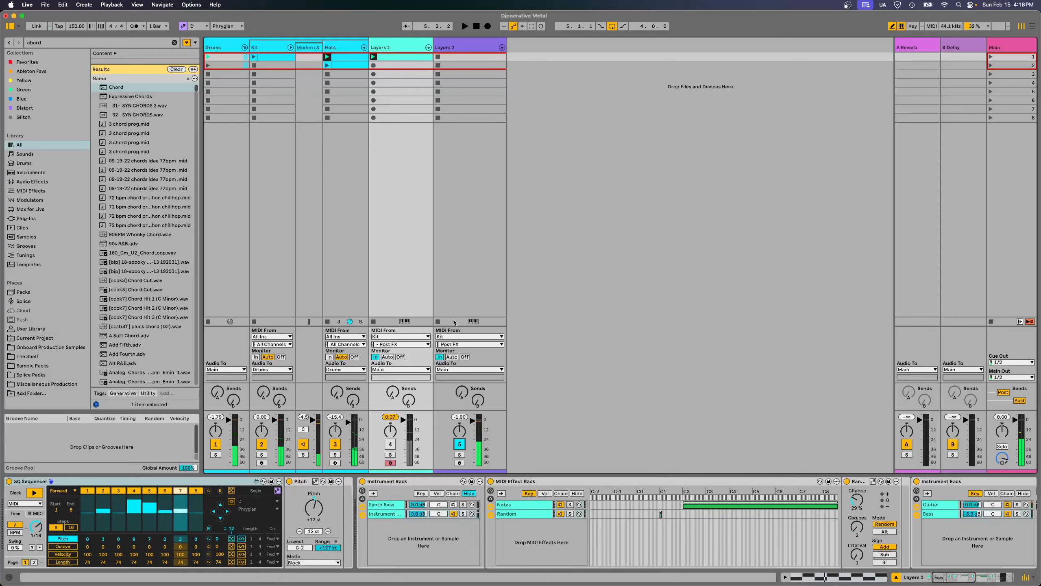
click(460, 444)
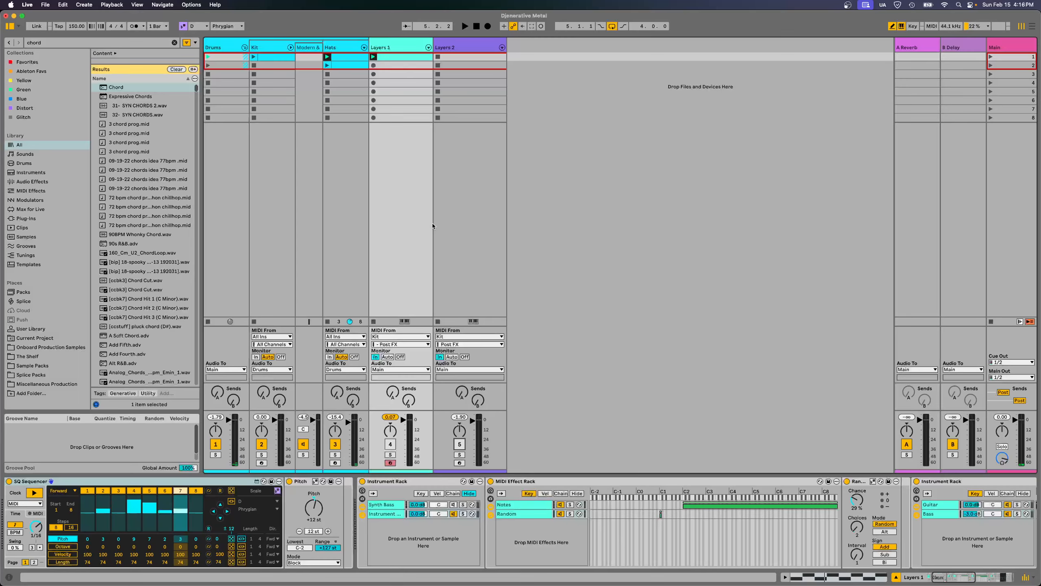
- Narrow the Layers 1 and Layers 2 tracks to their minimum width
click(430, 46)
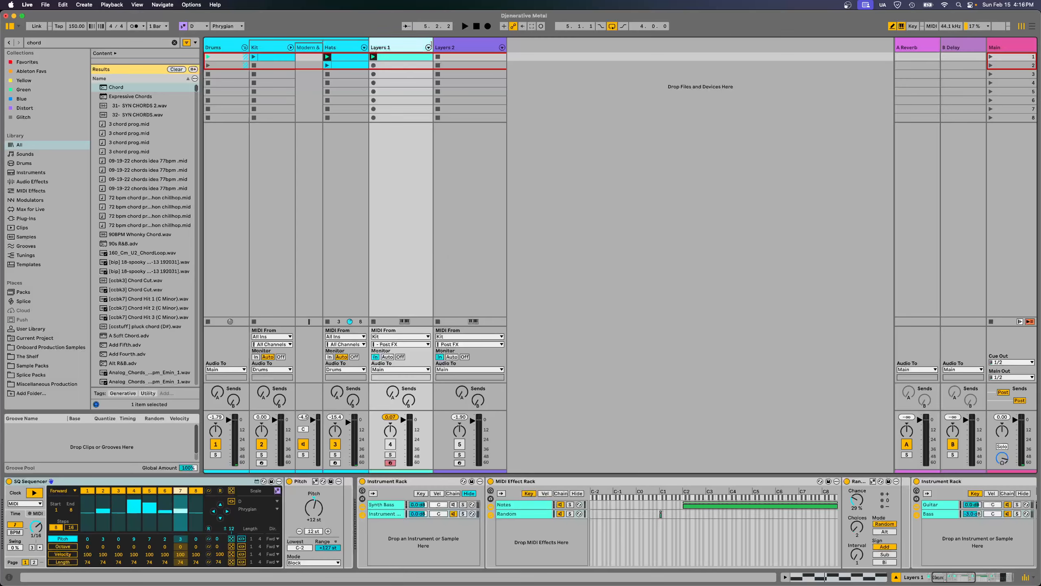
drag(429, 47, 387, 48)
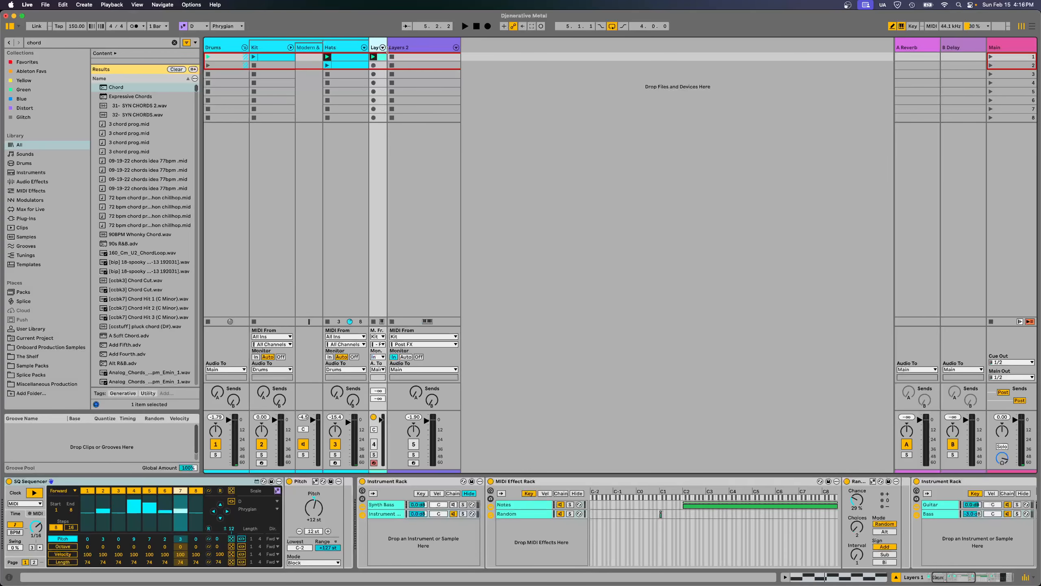
drag(458, 47, 408, 55)
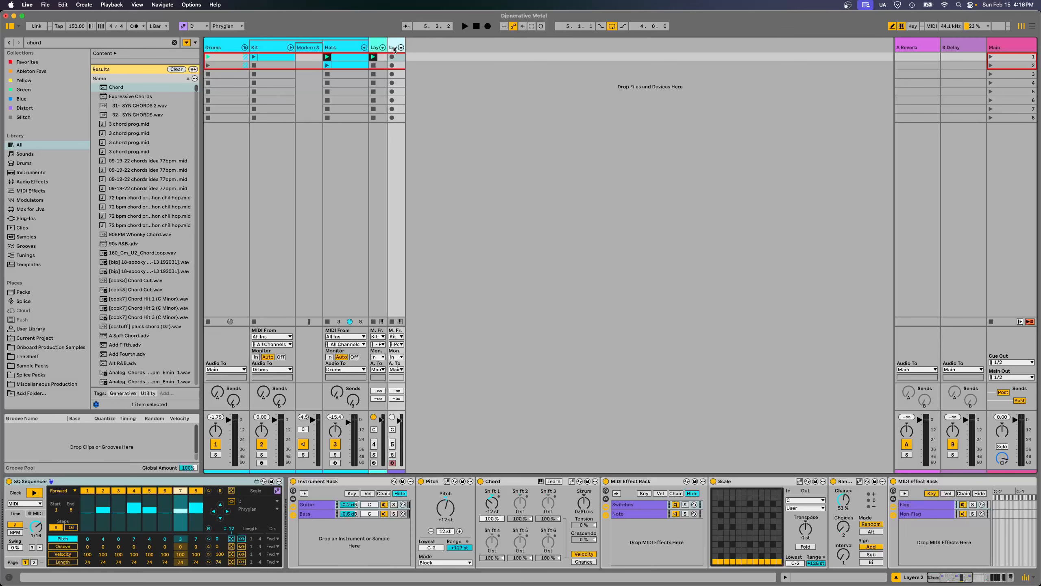
- Insert a new MIDI track after Layers 2, widen it, and name it Layers 3
key(super+shift+t)
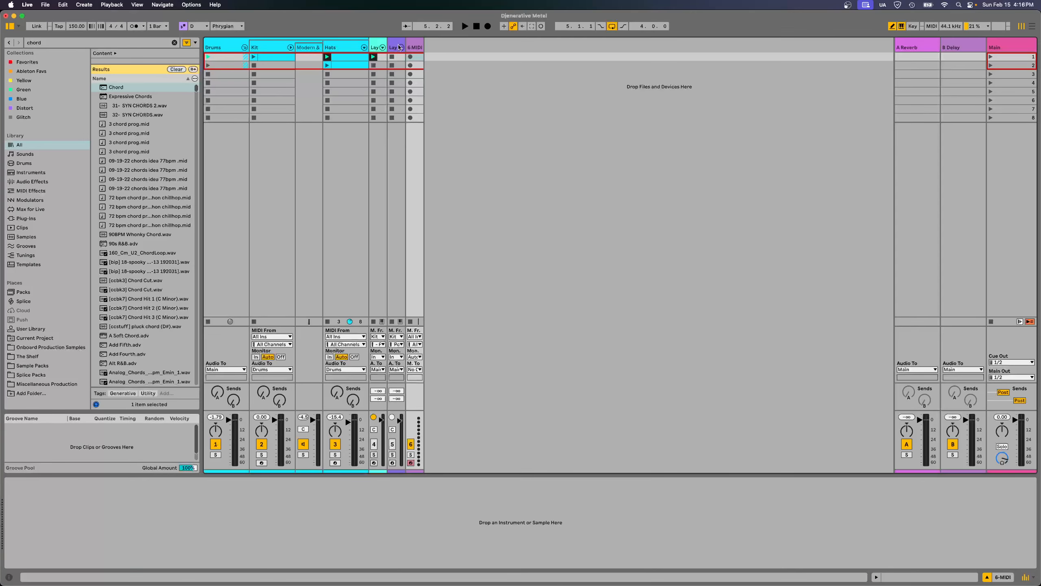
drag(421, 47, 477, 48)
click(430, 49)
key(super+r)
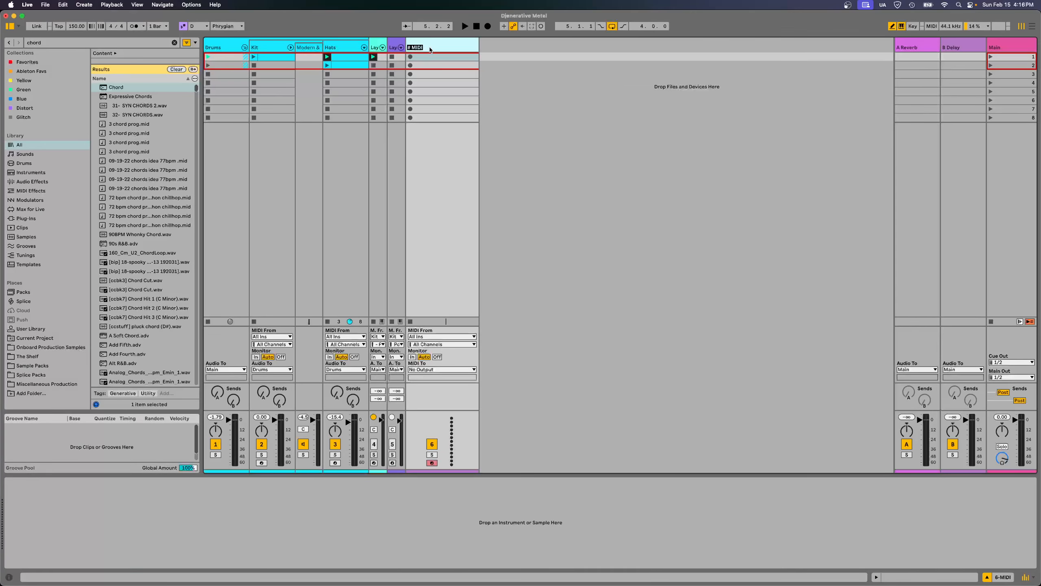
text(Layers 3)
key(Return)
- Feed Layers 3 with the Kit track's Post FX MIDI, with monitoring set to In
click(442, 337)
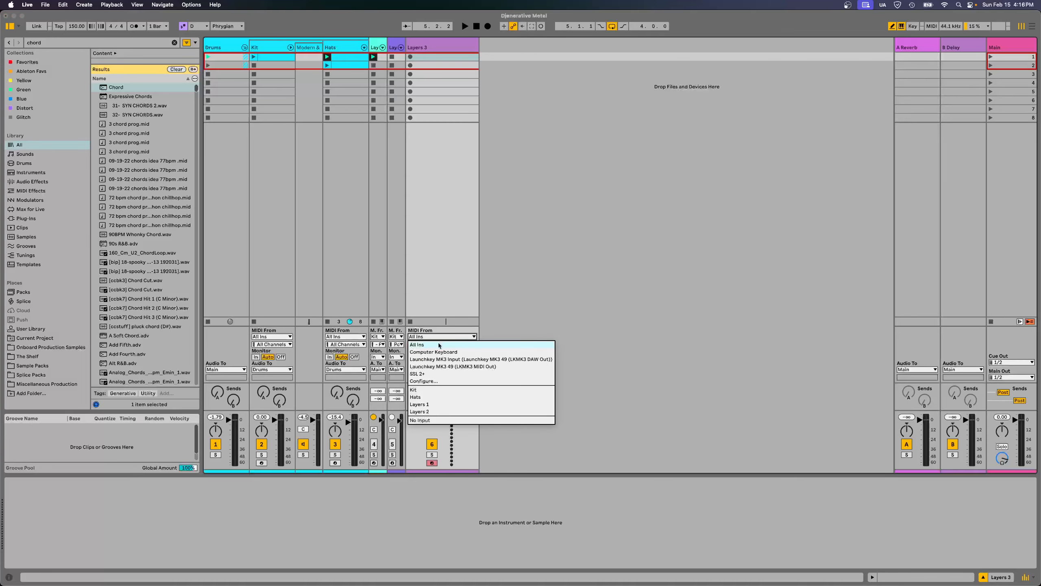
click(428, 389)
click(433, 45)
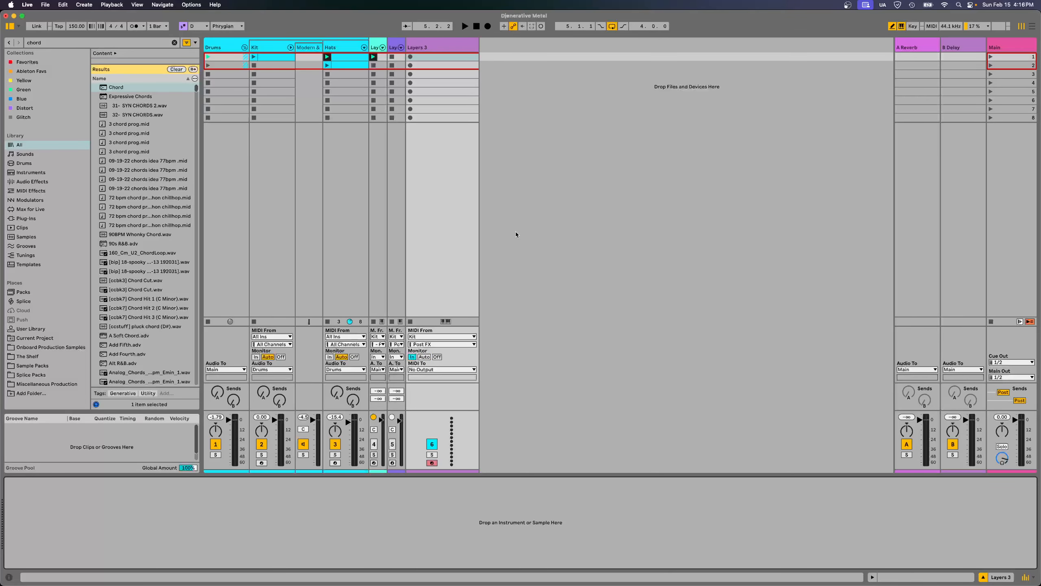
- Search the browser for "kontakt" and load Kontakt 8 onto the Layers 3 track
key(super+f)
text(kontakt)
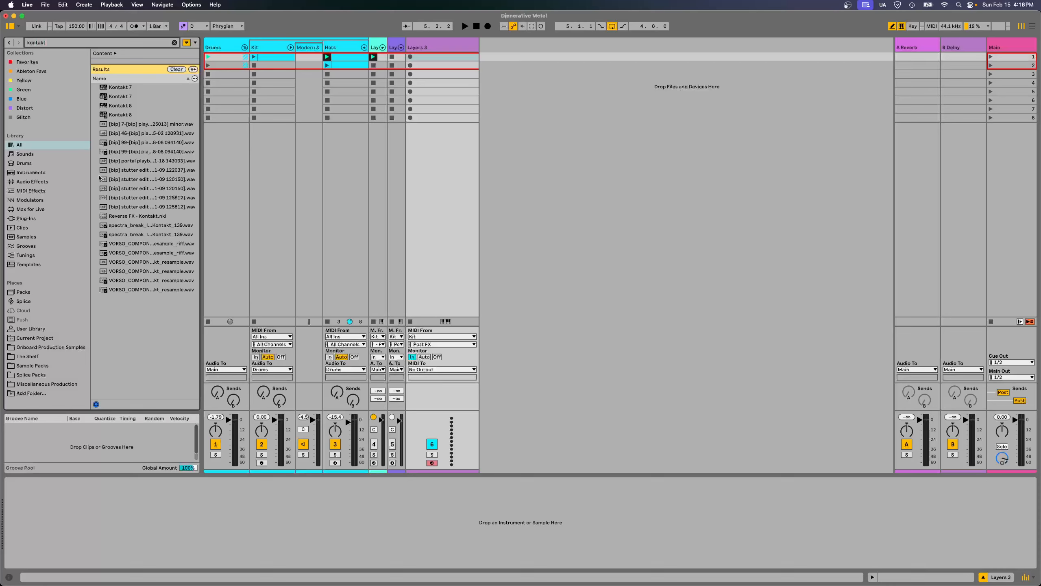
click(114, 115)
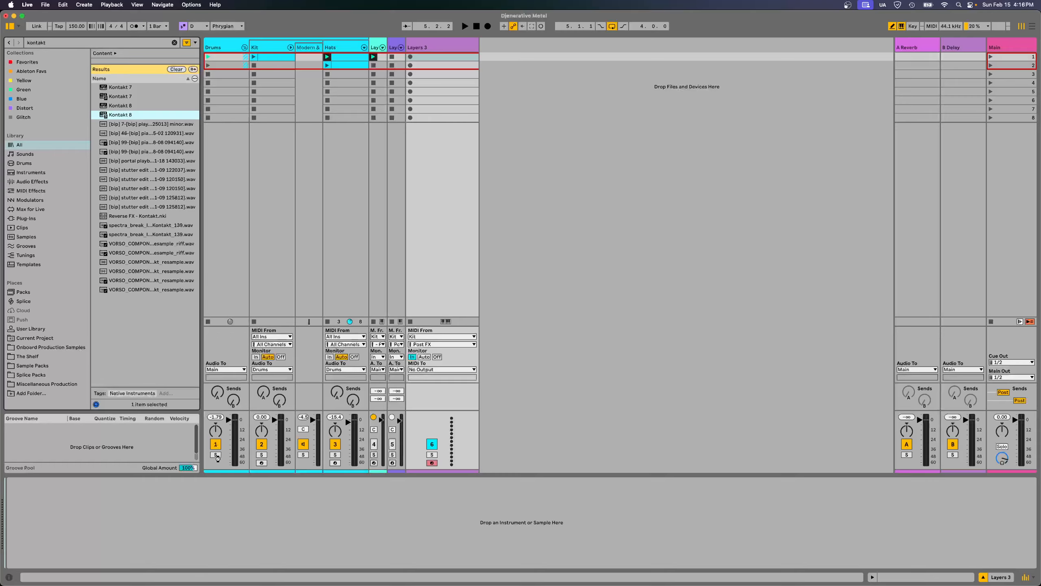
key(Return)
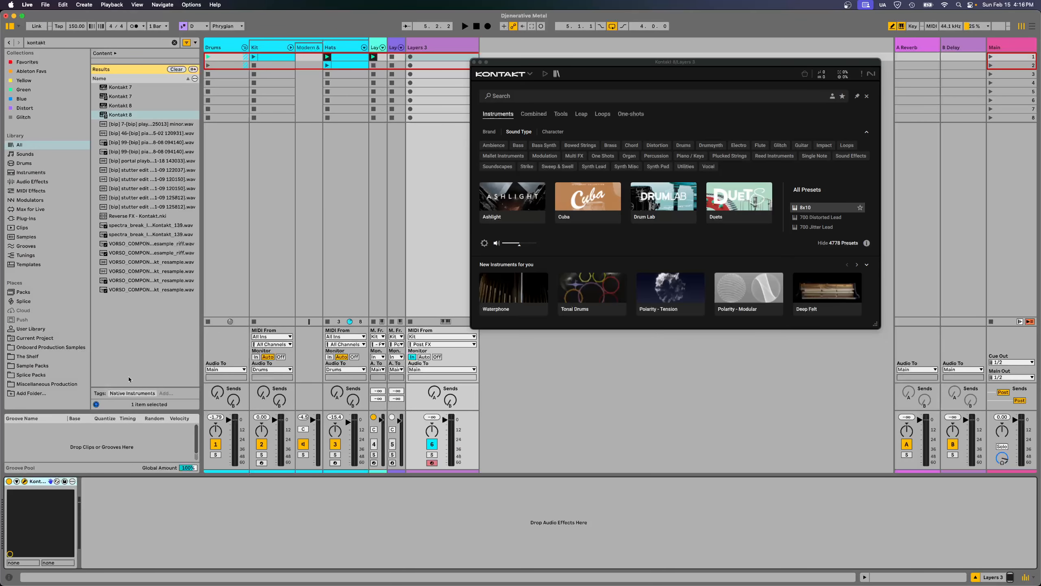
- Search the browser for "sq se" and place the SQ Sequencer before Kontakt 8 on Layers 3
key(super+f)
text(sq se)
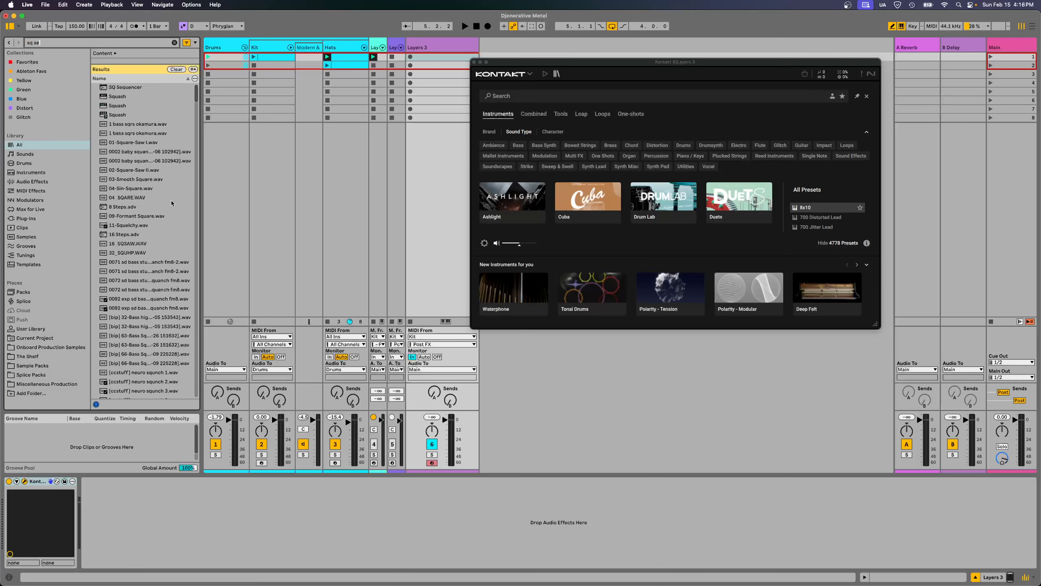
key(Down)
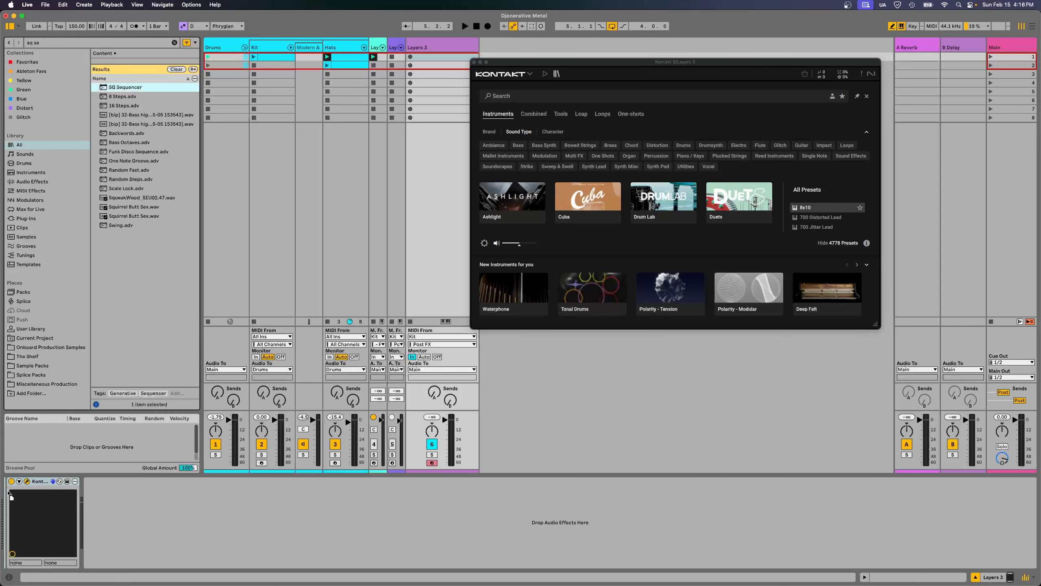
key(Return)
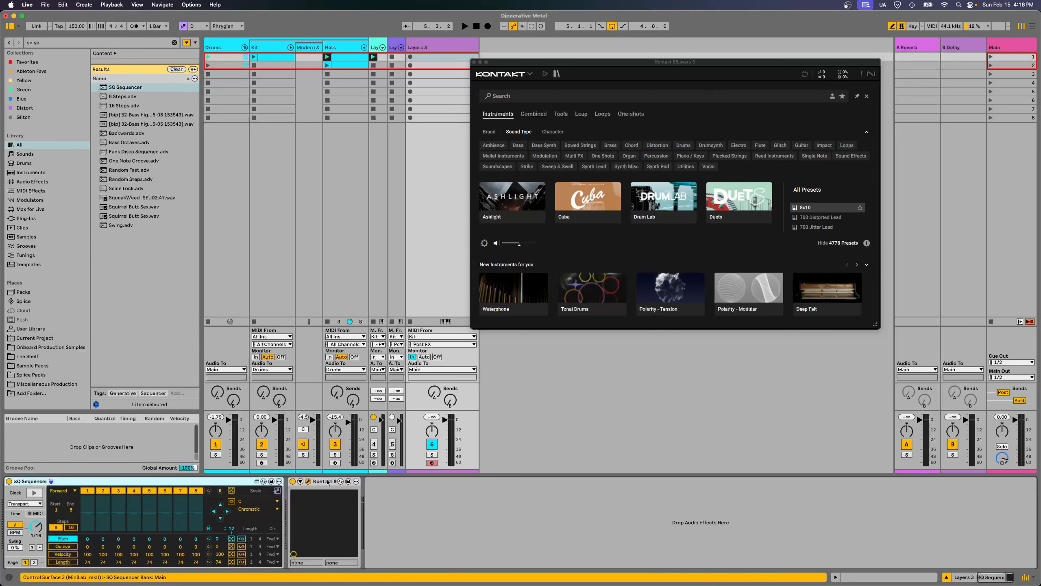
- Group Kontakt 8 into an instrument rack and rename its chain Guitar
click(328, 481)
key(super+g)
click(321, 504)
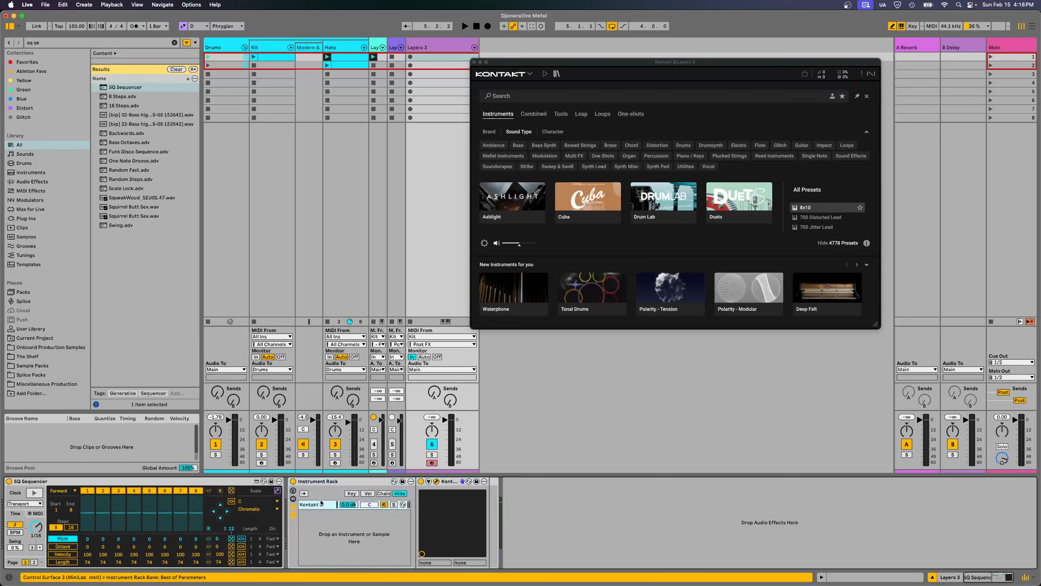
key(super+r)
text(G)
key(Return)
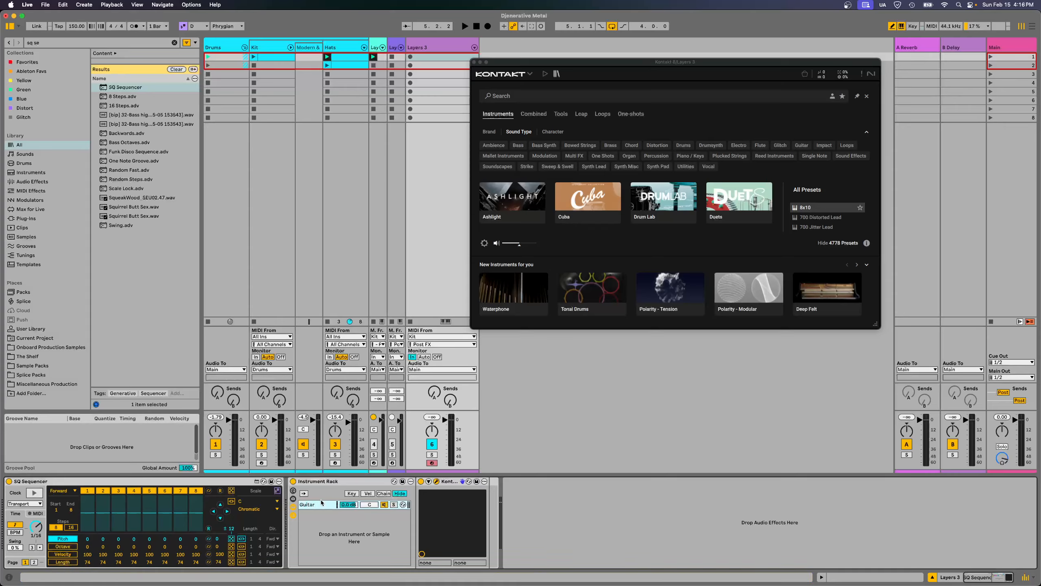
- Duplicate the Guitar chain in the rack and name the copy Bass
key(super+d)
key(super+r)
text(B)
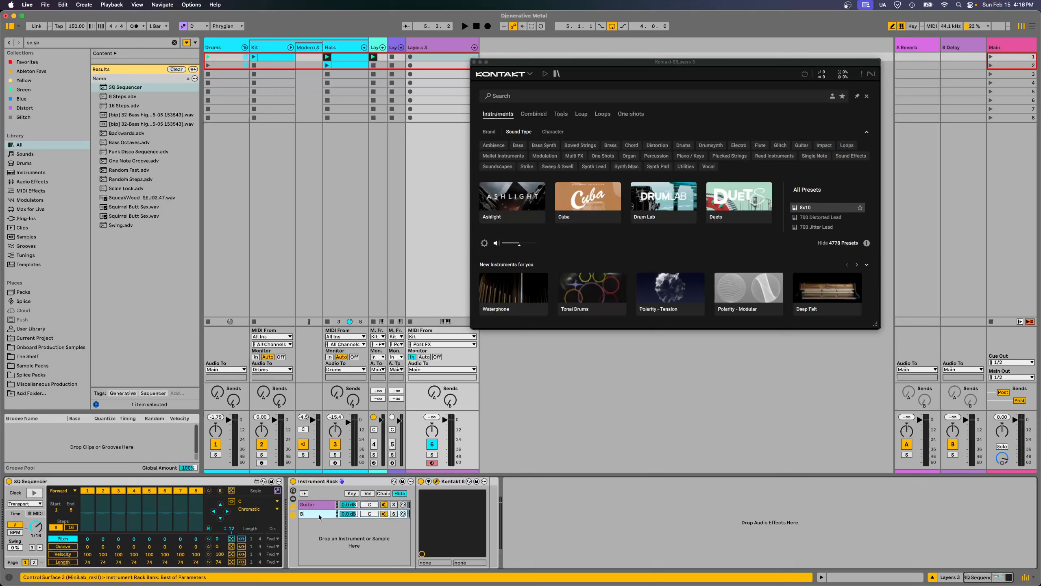
text(ass)
key(Return)
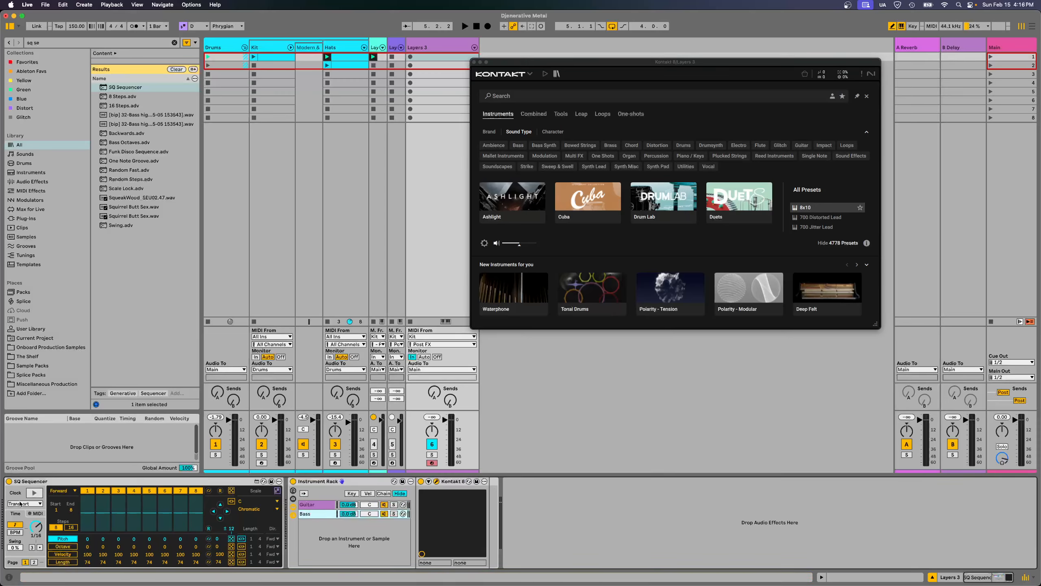
- Set the SQ Sequencer's clock to MIDI and make it follow the set's D Phrygian scale
click(25, 503)
click(21, 528)
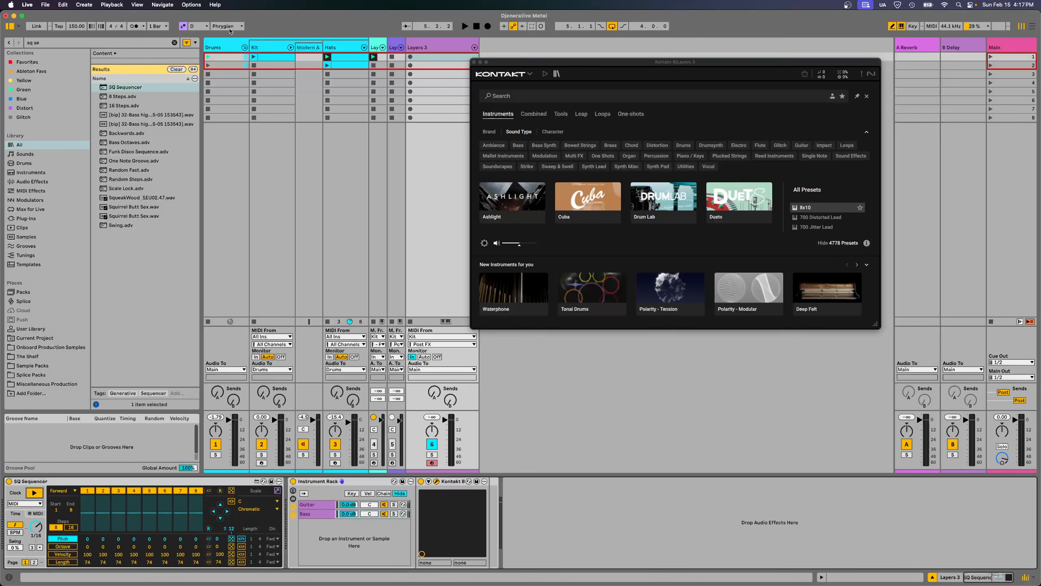
click(277, 491)
- Select the Guitar chain, close the open Kontakt window, and open that chain's Kontakt 8 interface
click(331, 506)
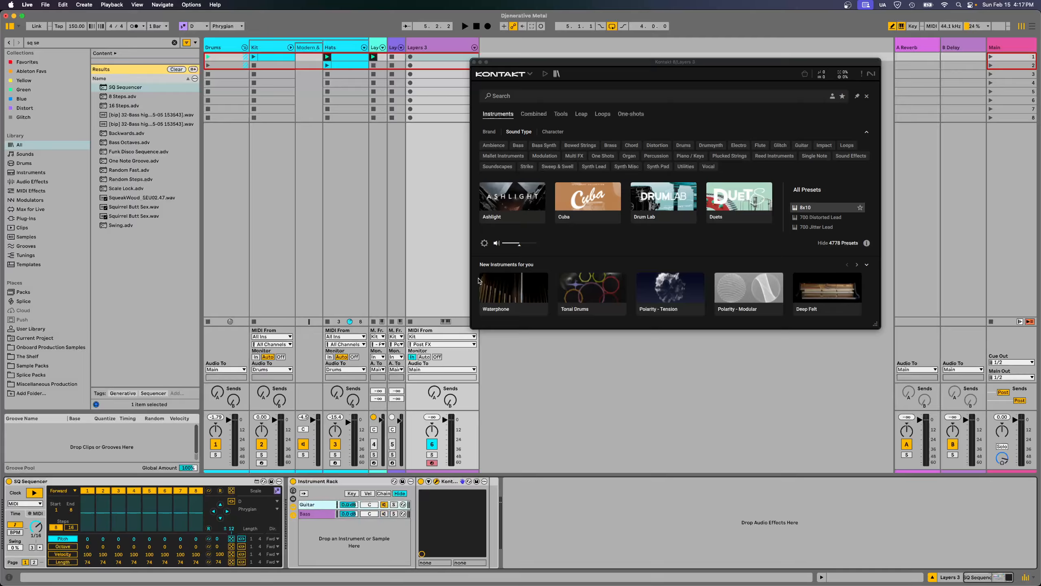
click(476, 65)
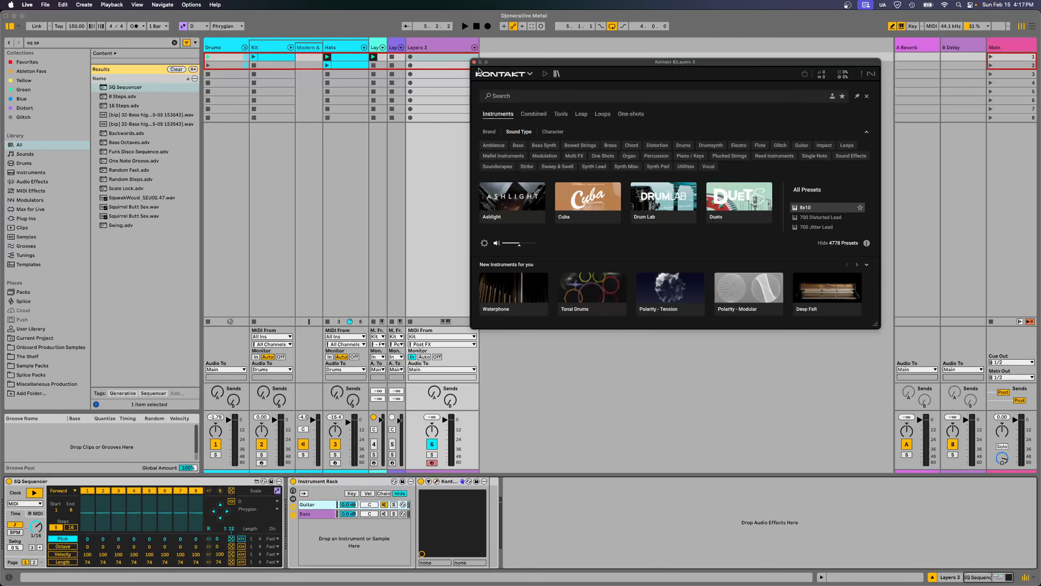
click(474, 62)
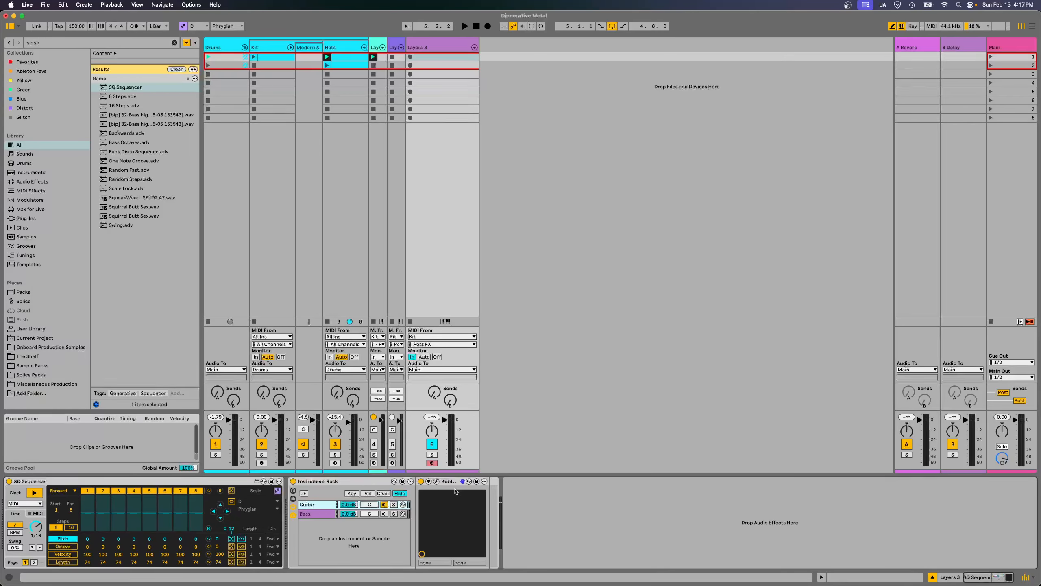
click(436, 481)
click(436, 481)
- Collapse Kontakt's sound type filters and select the Electric Sunburst Deluxe guitar in the instrument library
click(866, 132)
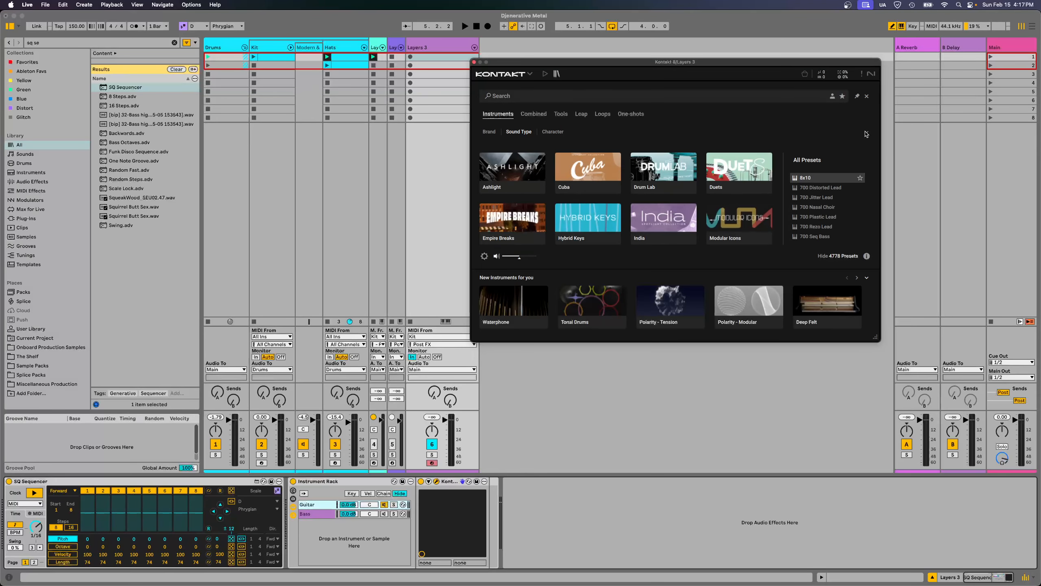
scroll(626, 187, down, 2)
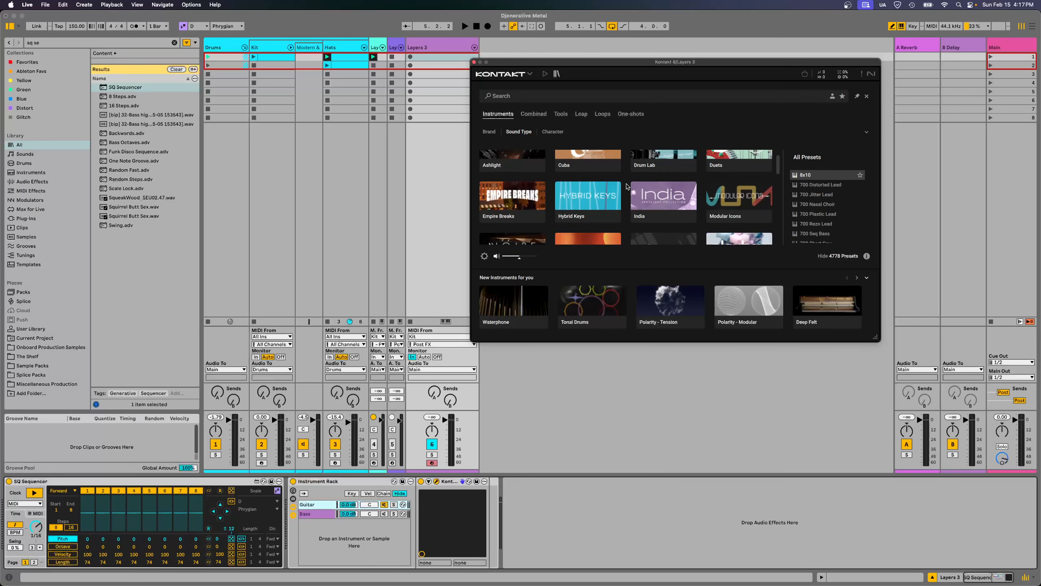
scroll(627, 189, down, 5)
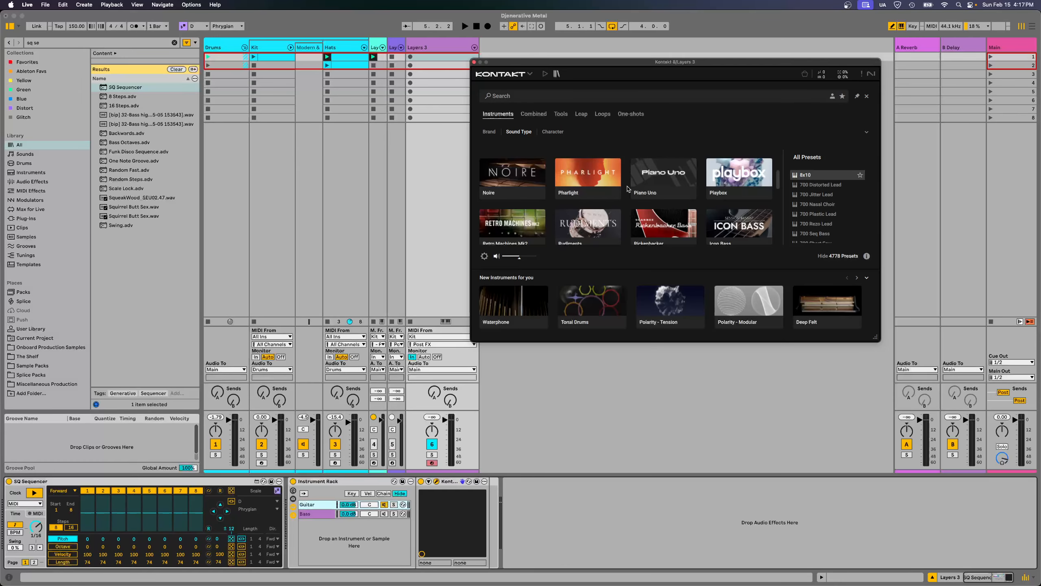
scroll(627, 189, down, 2)
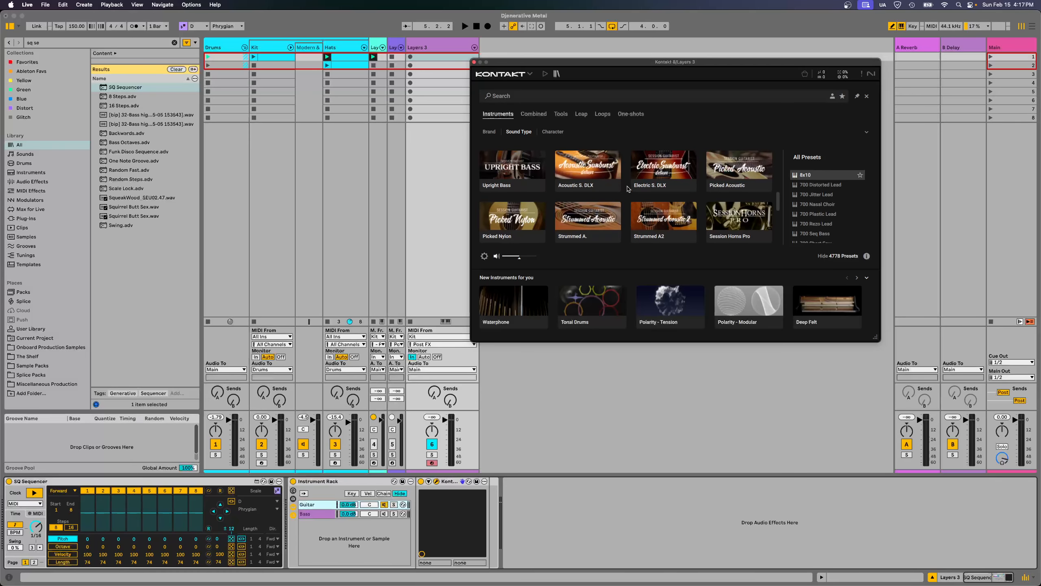
click(663, 176)
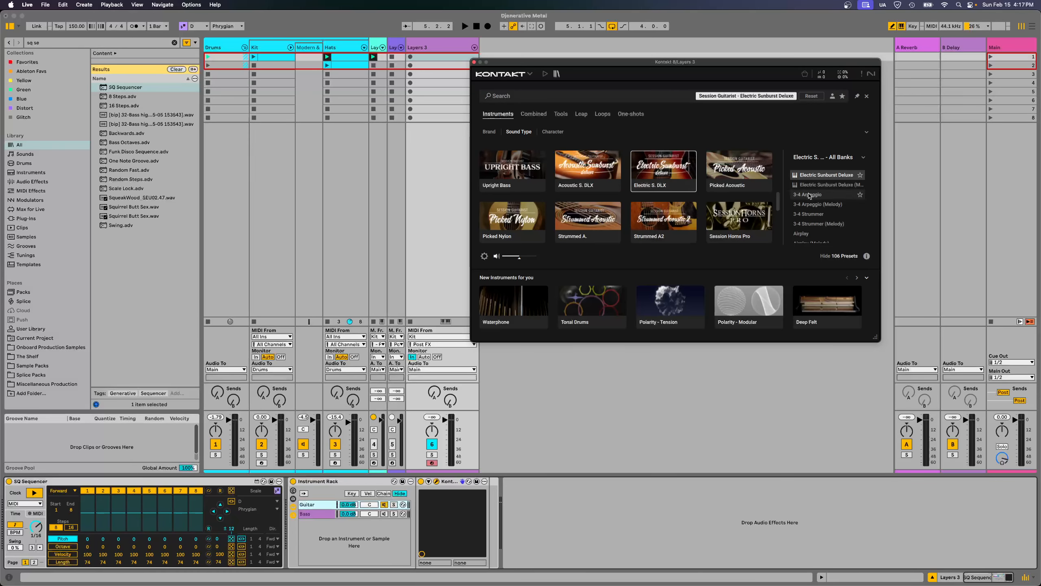
- Load the Electric Sunburst Deluxe (Melody) instrument into the Guitar chain's Kontakt, play the set, and view the Kit track's devices
double_click(808, 185)
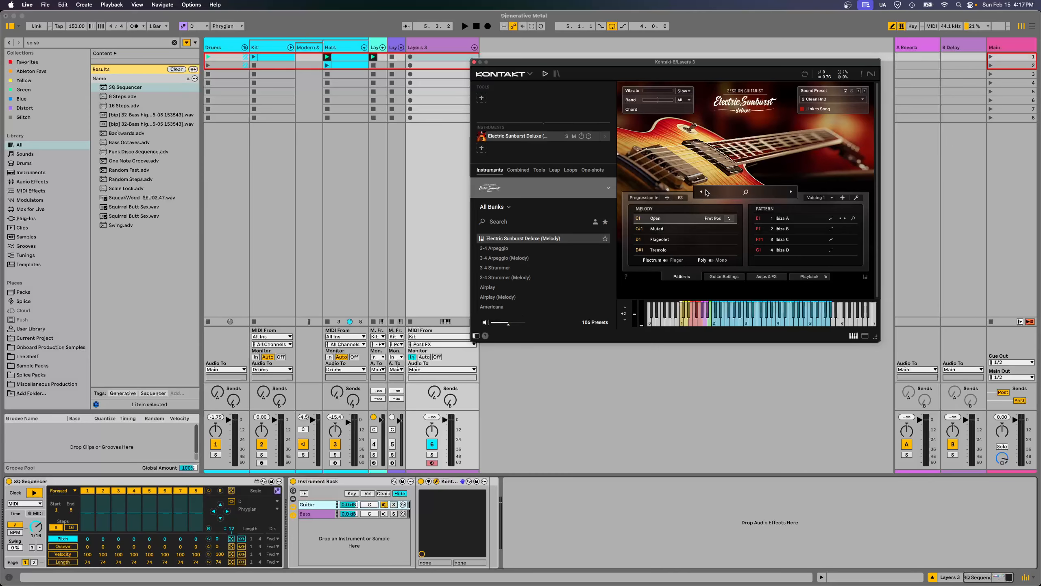
key(space)
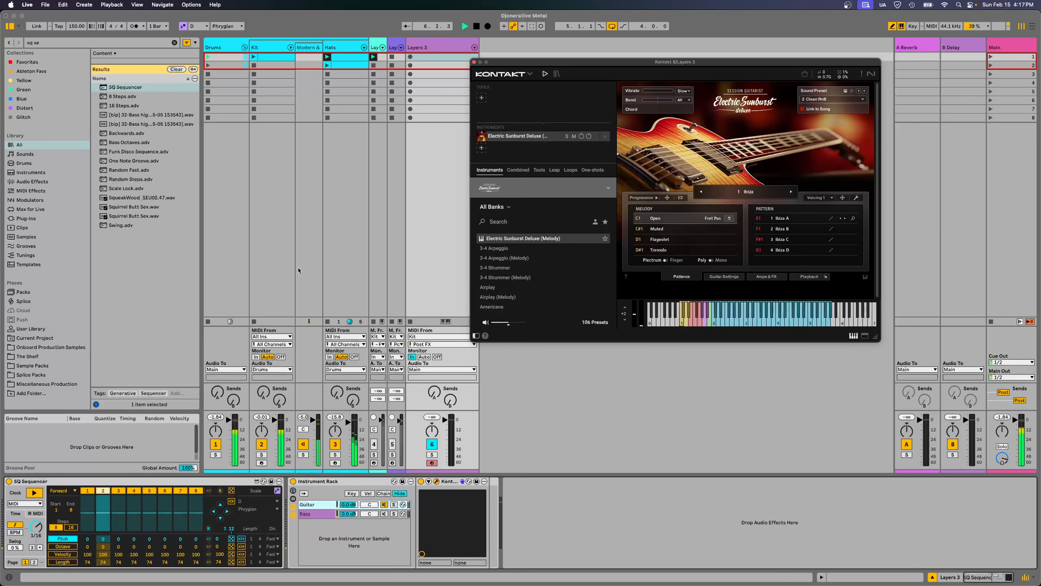
click(290, 183)
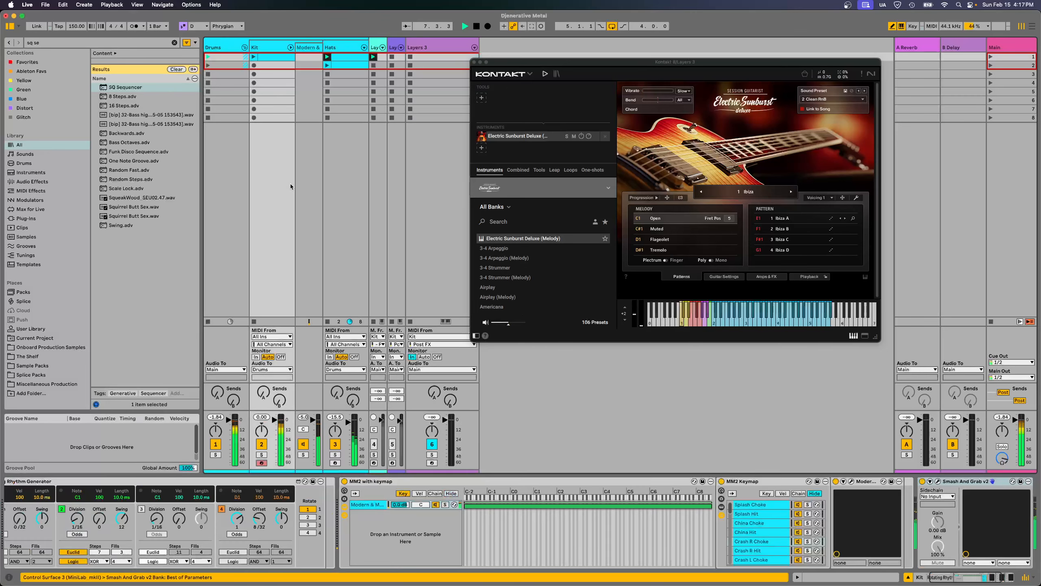
- Insert a Note Length device between SQ Sequencer and the Instrument Rack on Layers 3, with its Length set to 182 ms
key(super+f)
text(note leng)
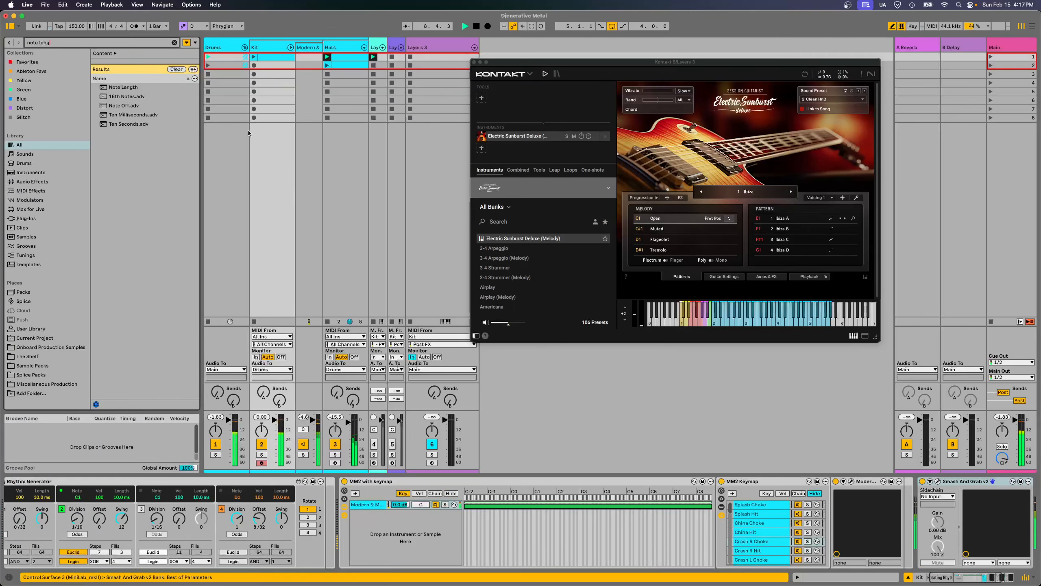
key(Down)
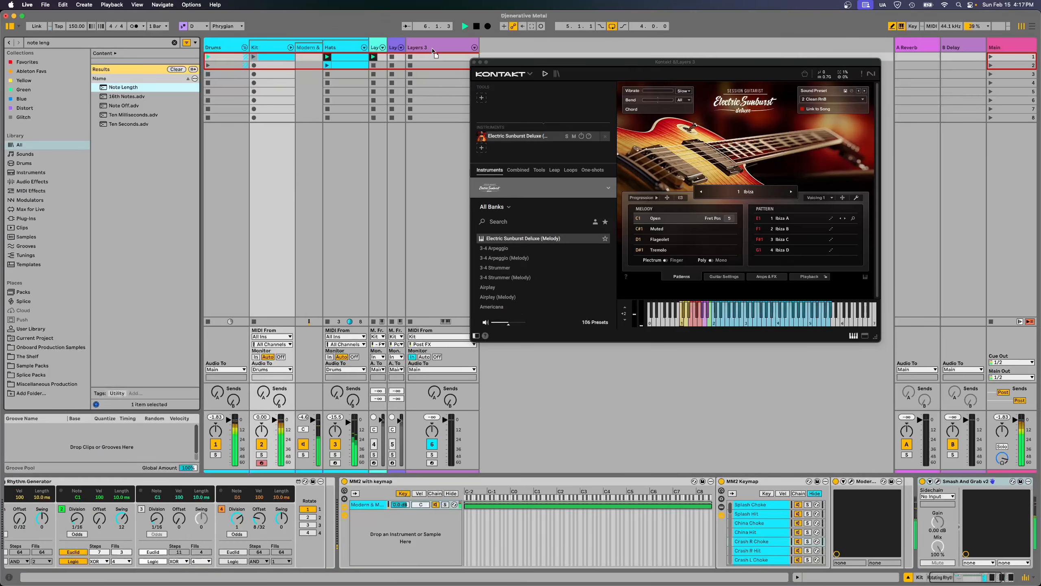
click(433, 51)
drag(290, 501, 289, 500)
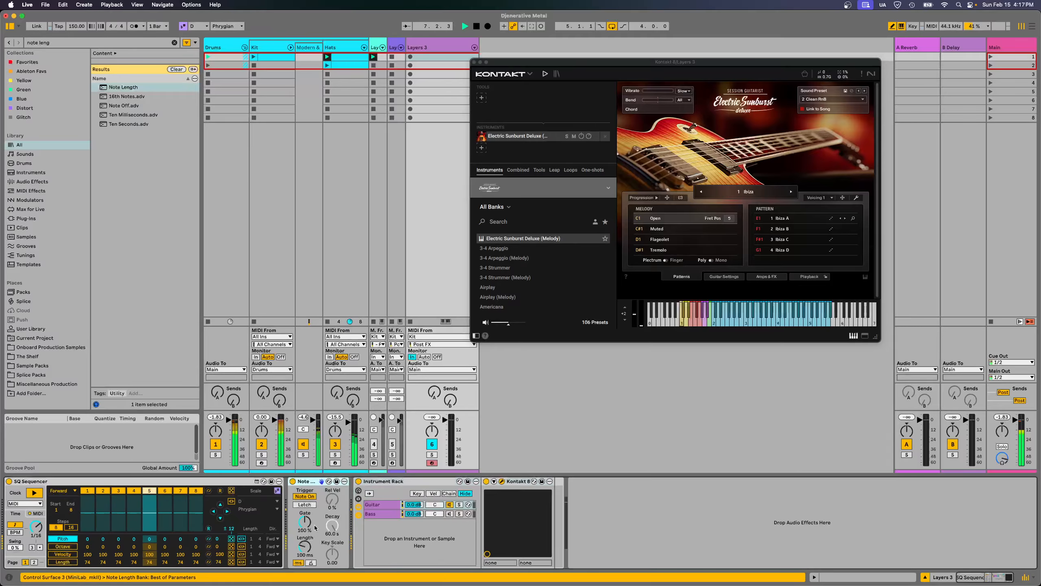
click(304, 547)
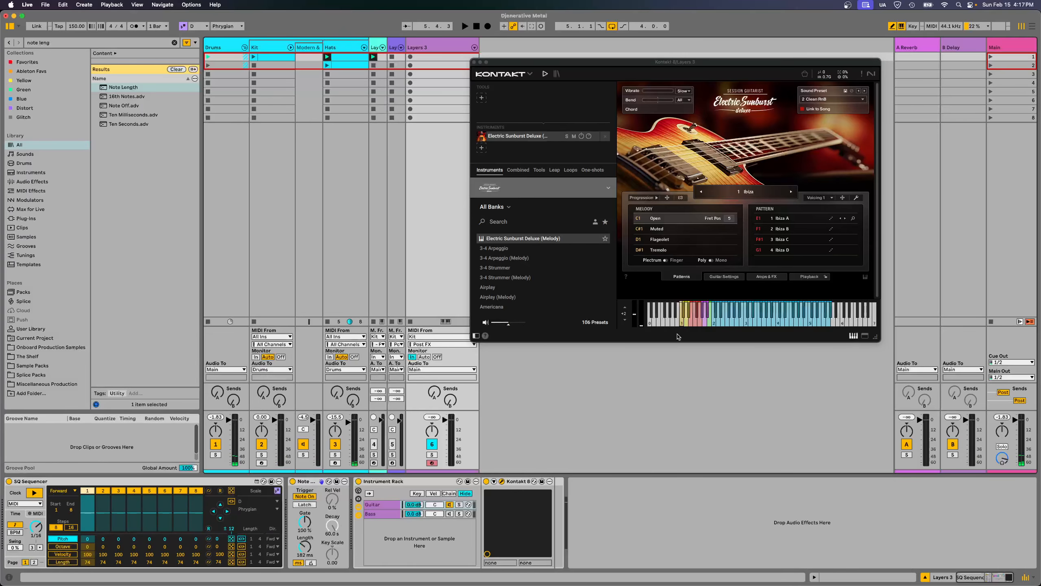
- Insert a Pitch device ahead of Kontakt 8 in the Guitar chain, transpose it by +12 st, and play the set
key(super+f)
text(pitch)
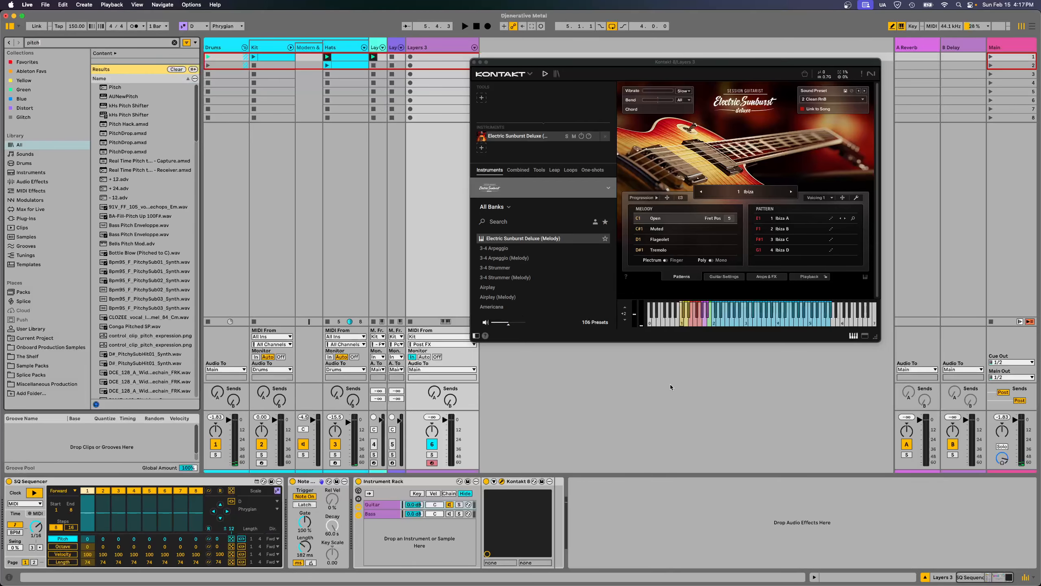
key(Down)
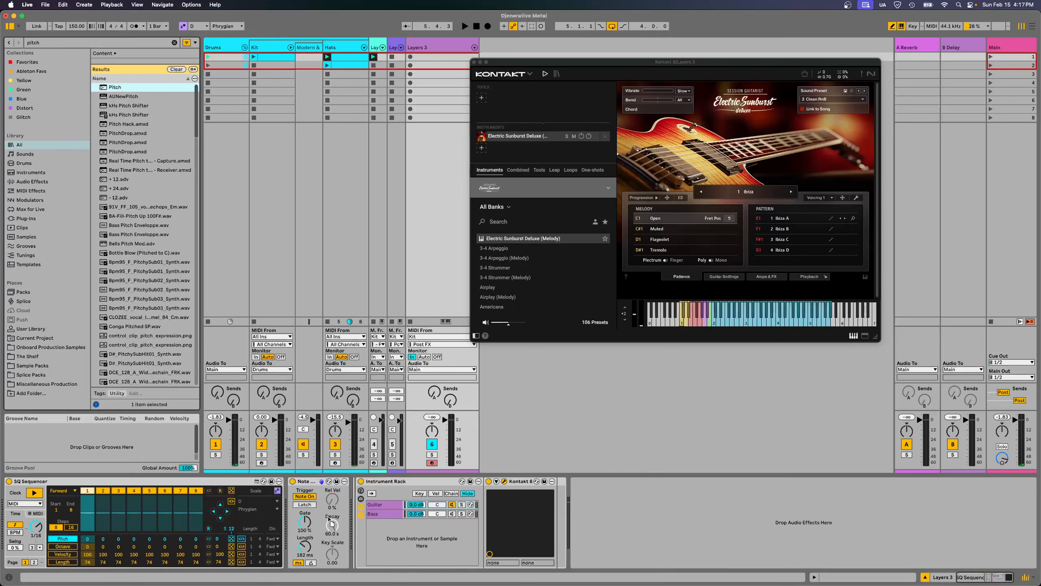
mouse_move(336, 511)
mouse_down()
mouse_move(489, 512)
mouse_move(480, 509)
mouse_up()
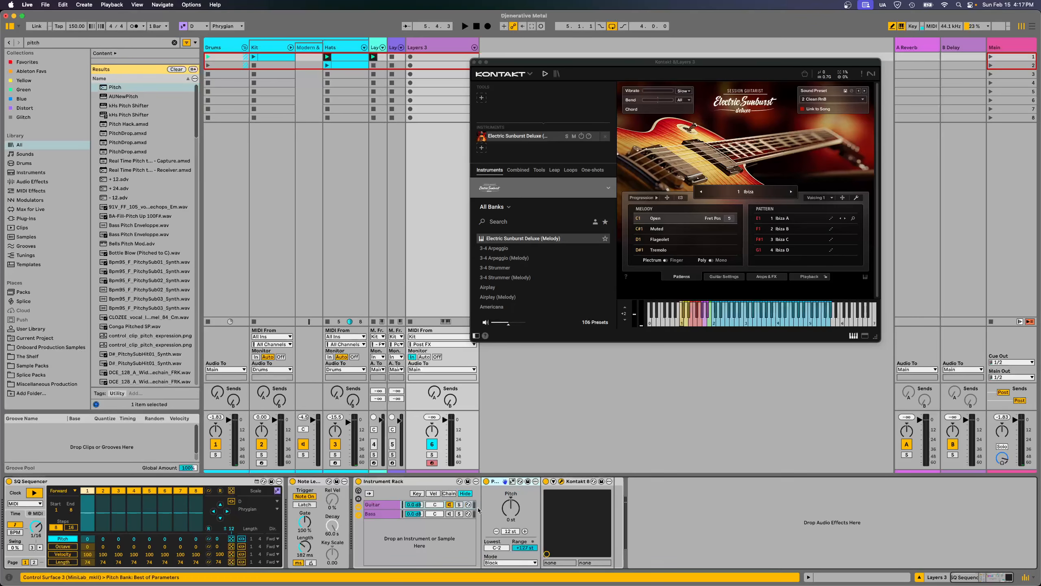
click(526, 531)
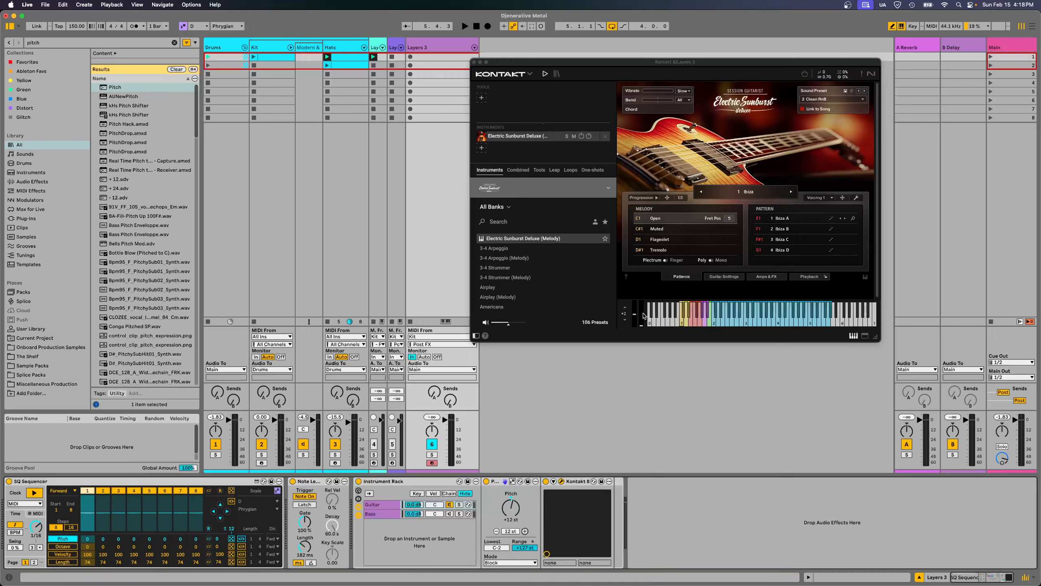
key(space)
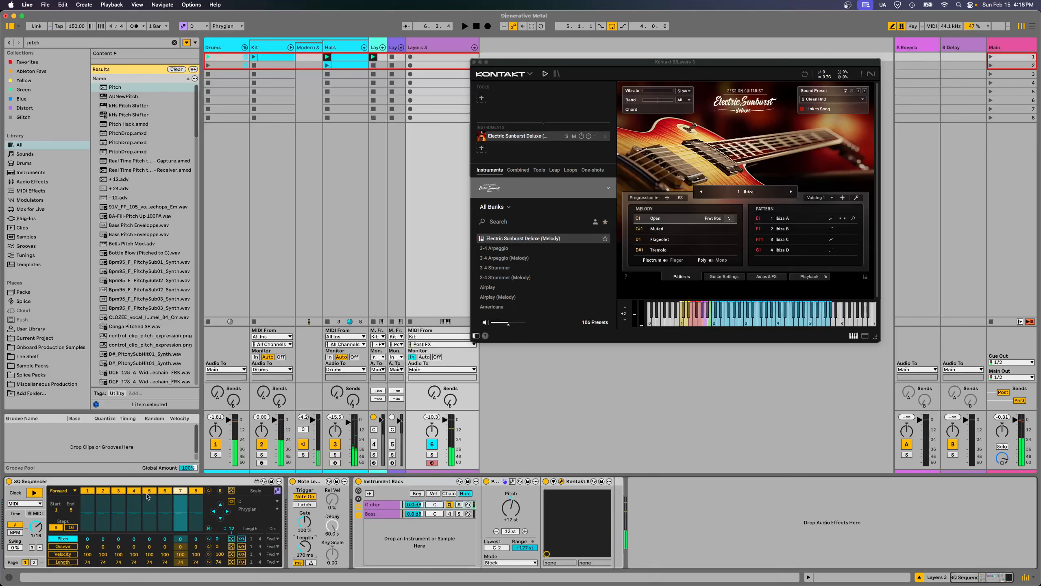
- Raise SQ Sequencer's pitch to 6 on step 2, 11 on step 3 and 5 on step 5, raise step 7, and start playback
click(103, 511)
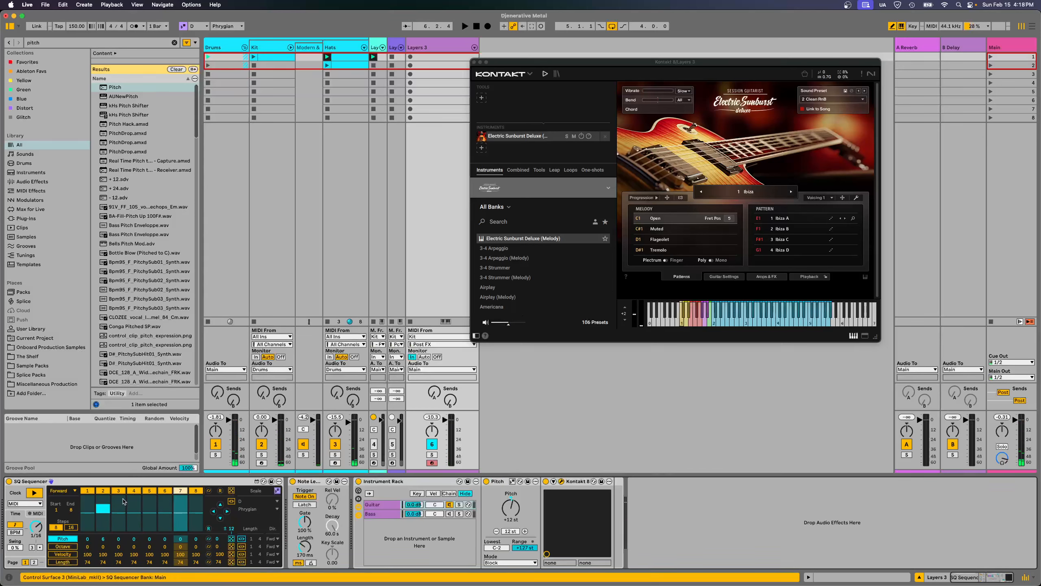
drag(103, 510, 103, 504)
click(147, 508)
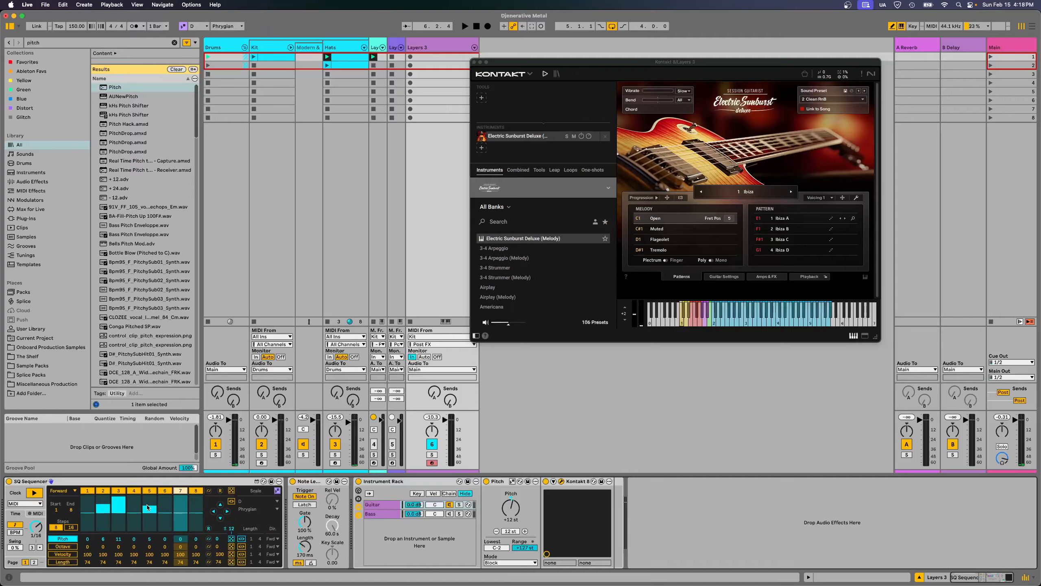
click(180, 502)
key(space)
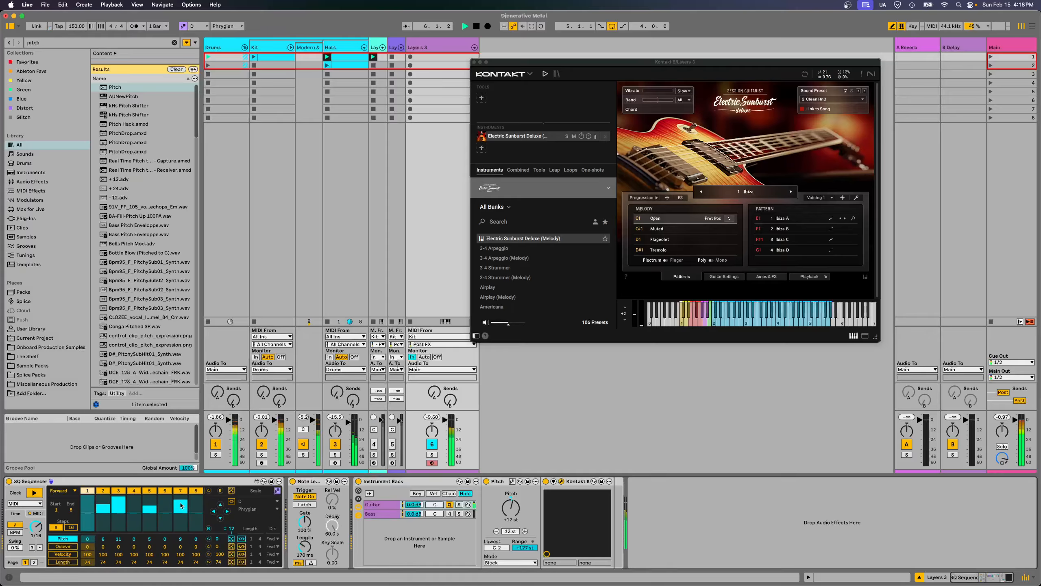
- Lower SQ Sequencer's pitch during playback to 3 on step 2, 7 on step 3 and 3 on step 7
click(120, 502)
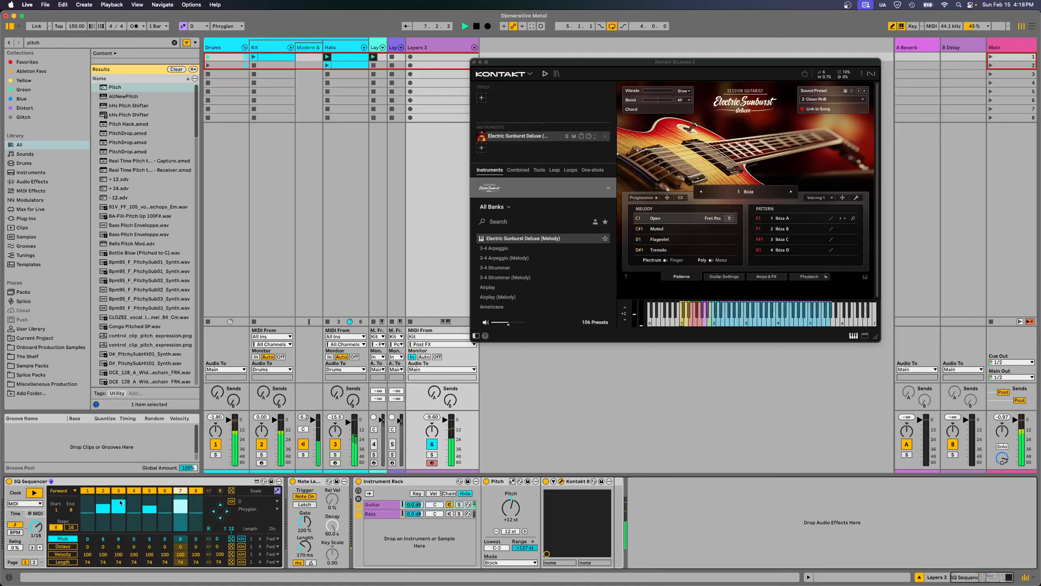
click(180, 511)
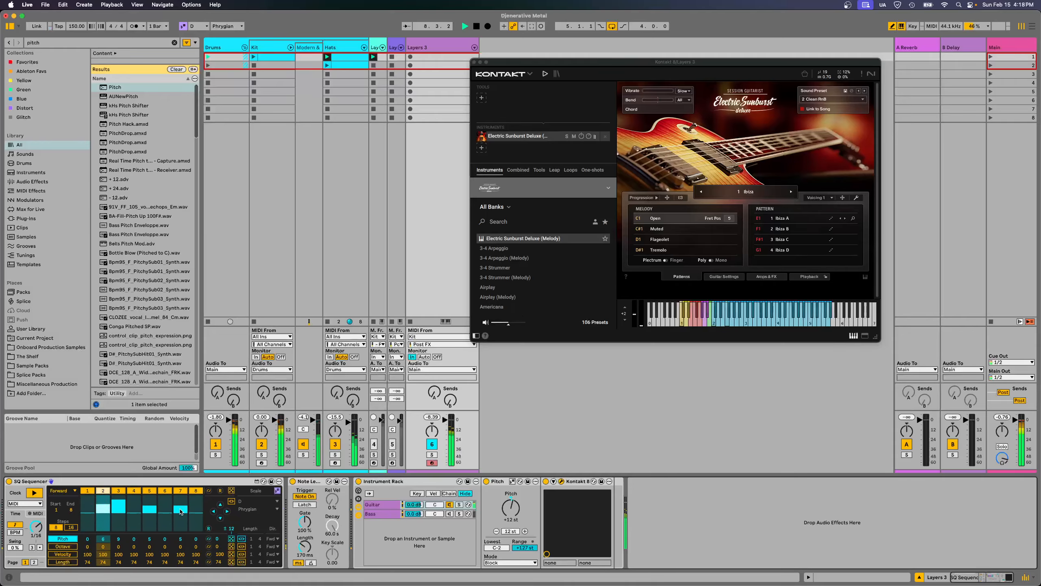
click(180, 513)
click(104, 511)
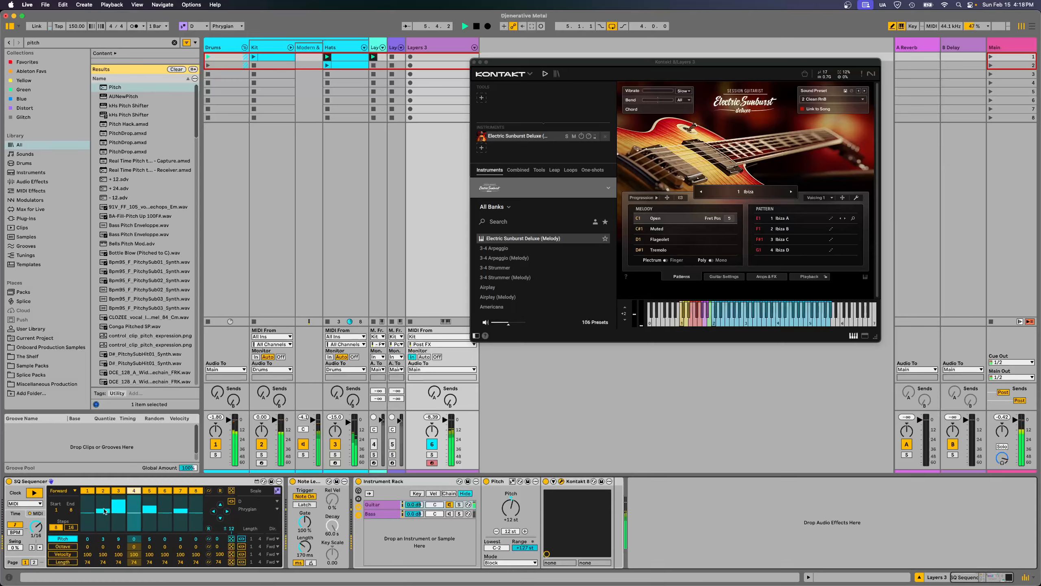
click(118, 504)
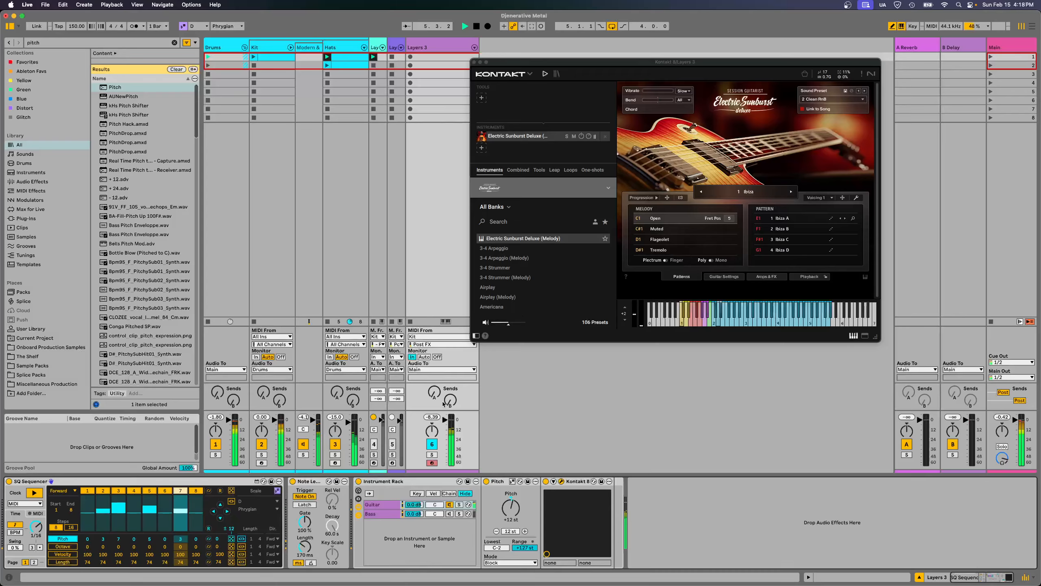
- Choose the 2 Clean RnB sound preset for the Electric Sunburst guitar and turn off Doubling in its guitar settings
click(821, 99)
click(864, 101)
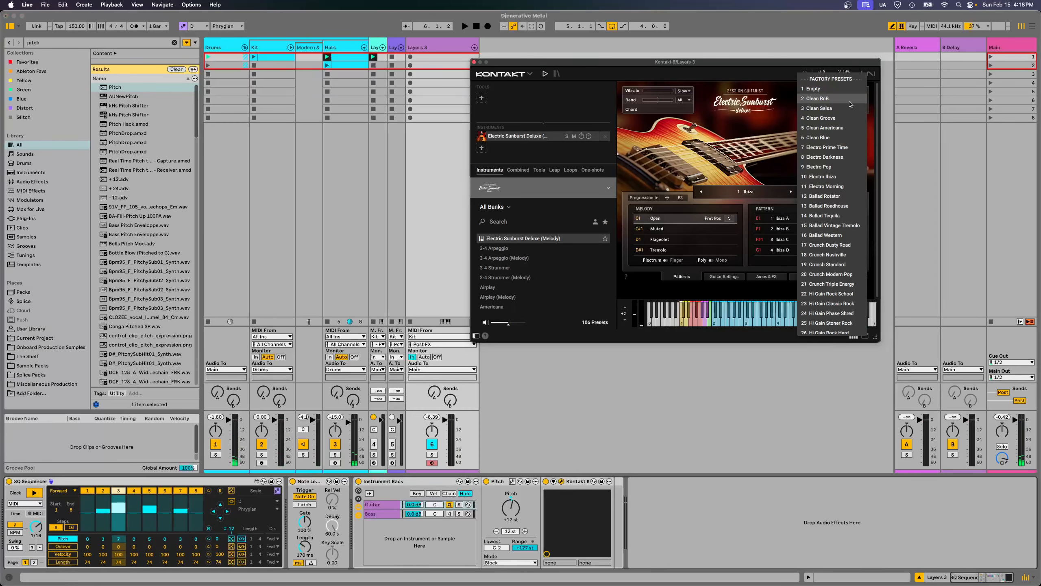
click(844, 100)
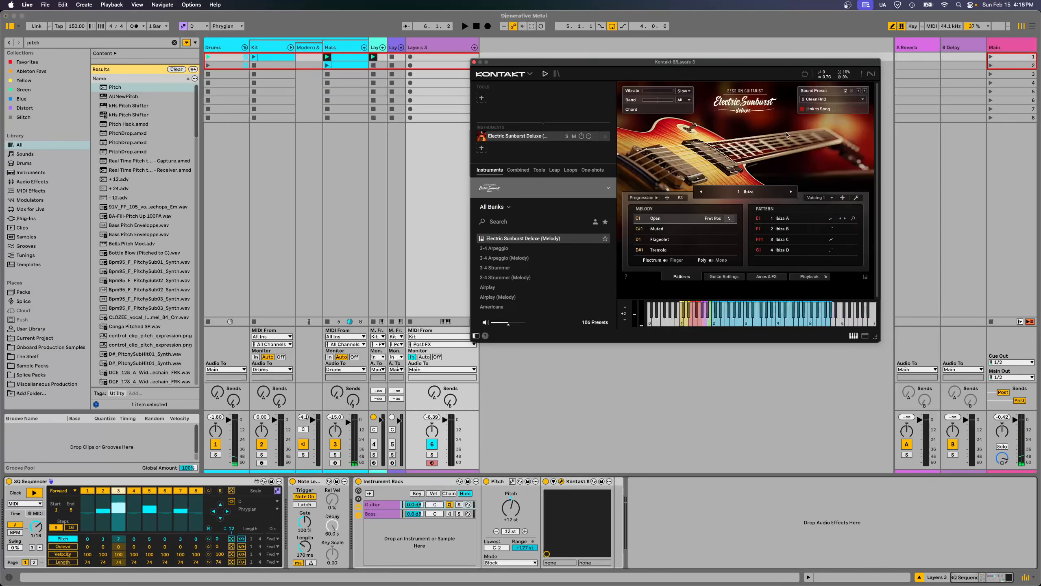
click(722, 279)
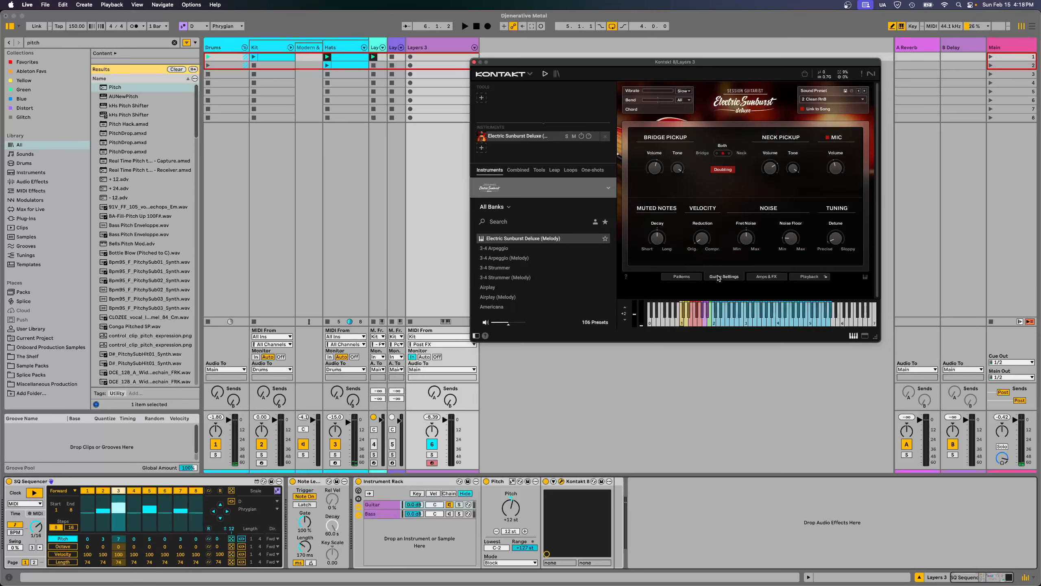
click(726, 172)
- Switch off the IR Reverb and Retro Echo in the Electric Sunburst guitar's amp and effects chain
click(765, 279)
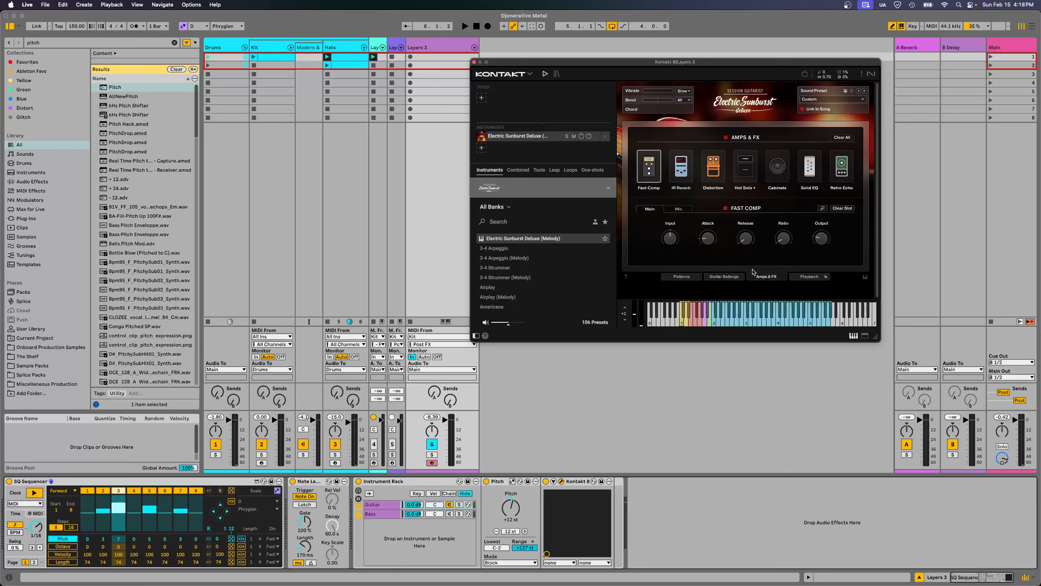
click(682, 165)
click(727, 209)
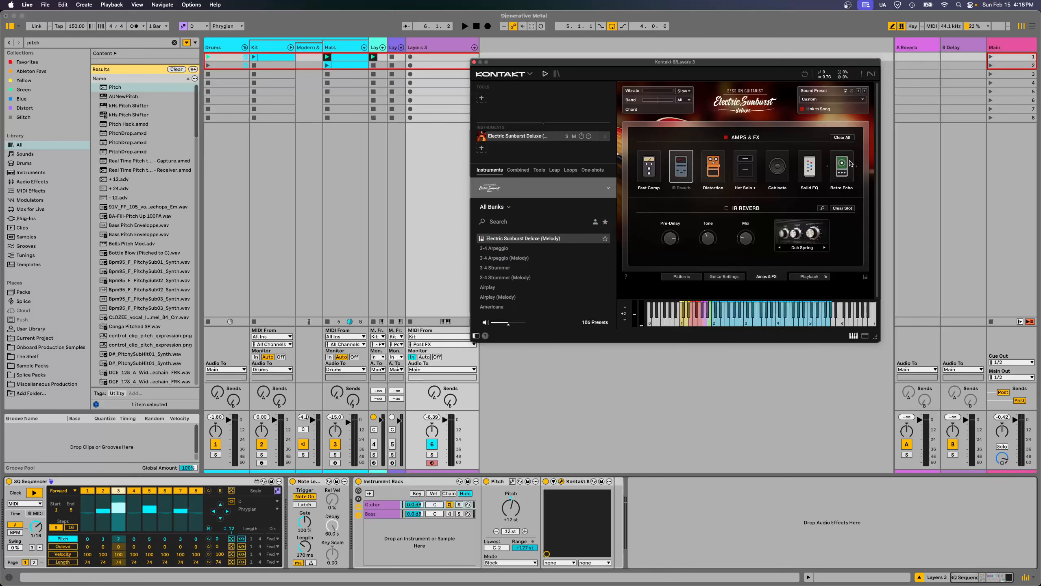
click(724, 208)
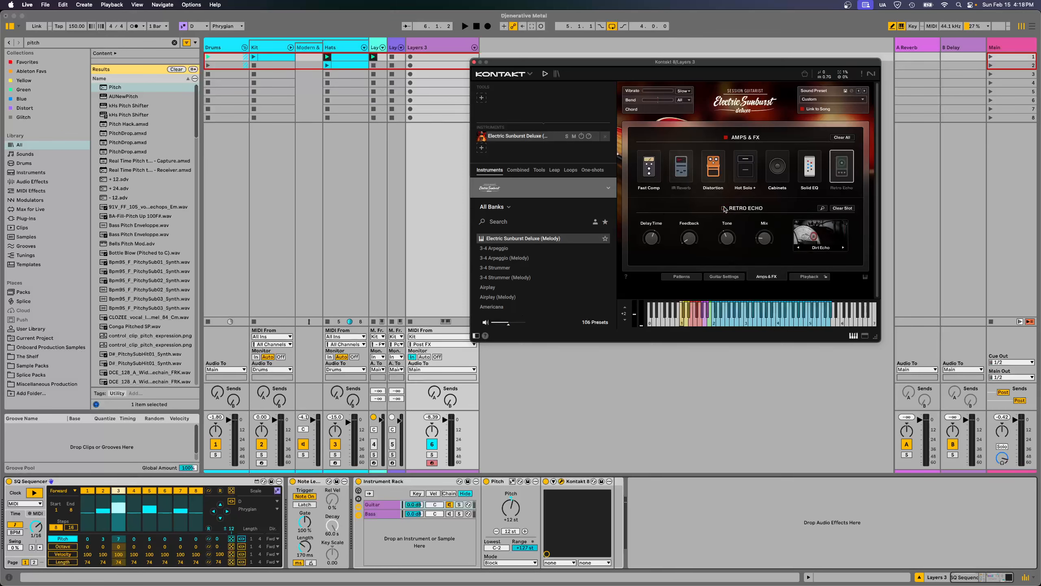
- Set the guitar's Distortion amount to 50.6% while auditioning the set, and close the Kontakt window
click(717, 160)
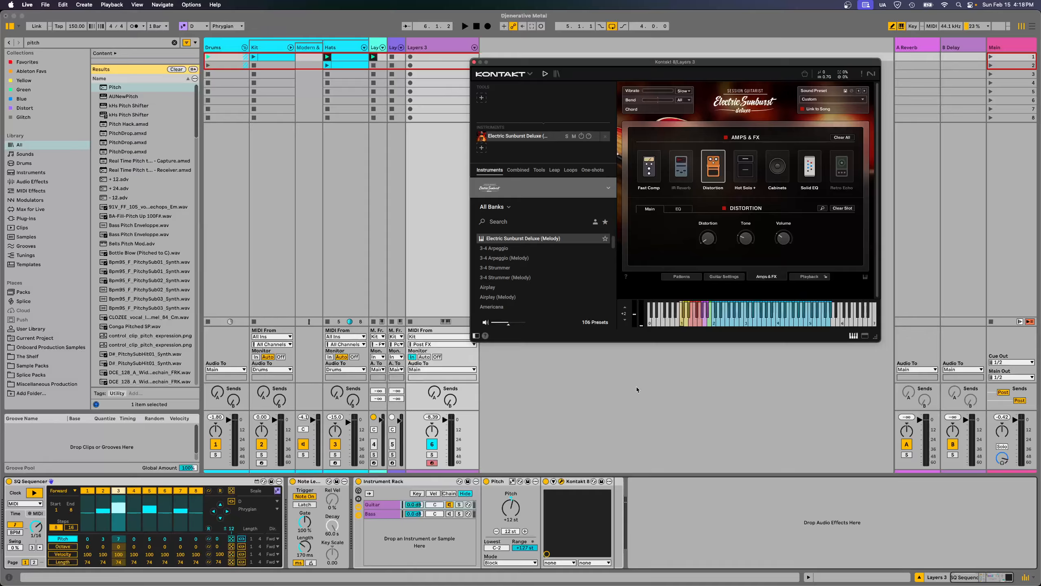
key(space)
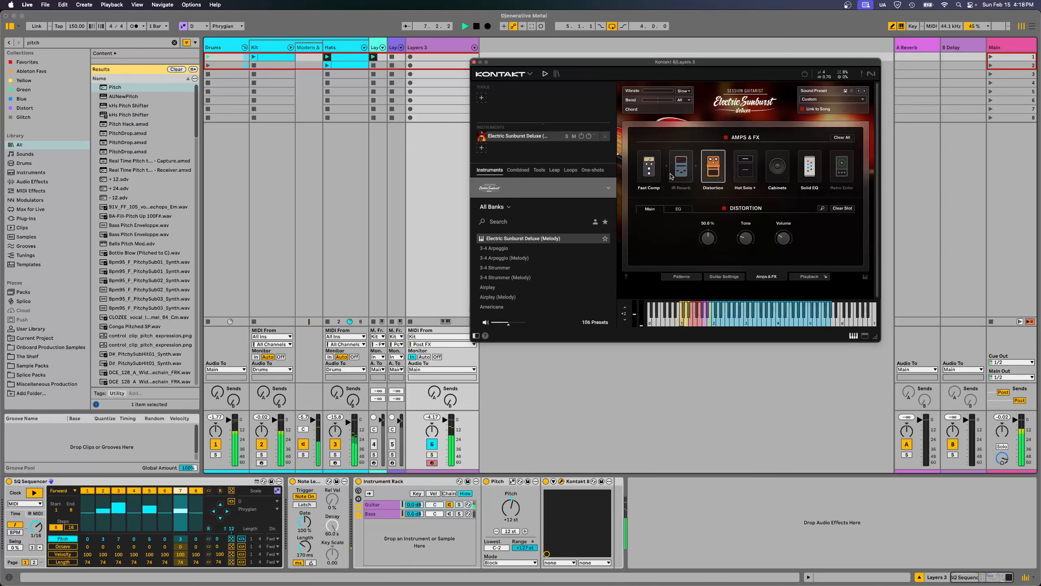
click(473, 61)
key(space)
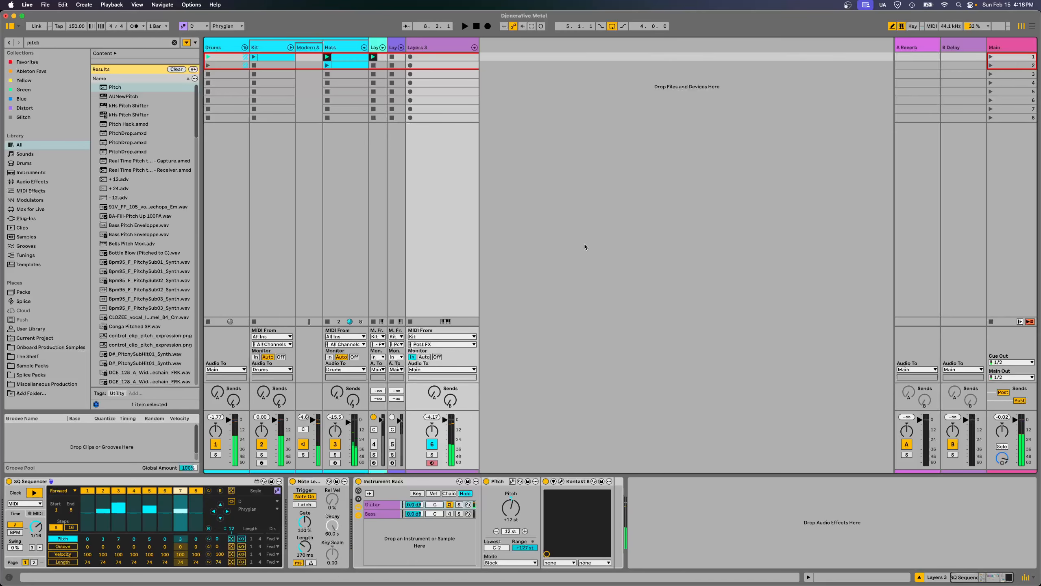
- Insert the HyperTune plug-in after Kontakt 8 in the Guitar chain and set its Pitch to -12 st
key(super+f)
text(hyper)
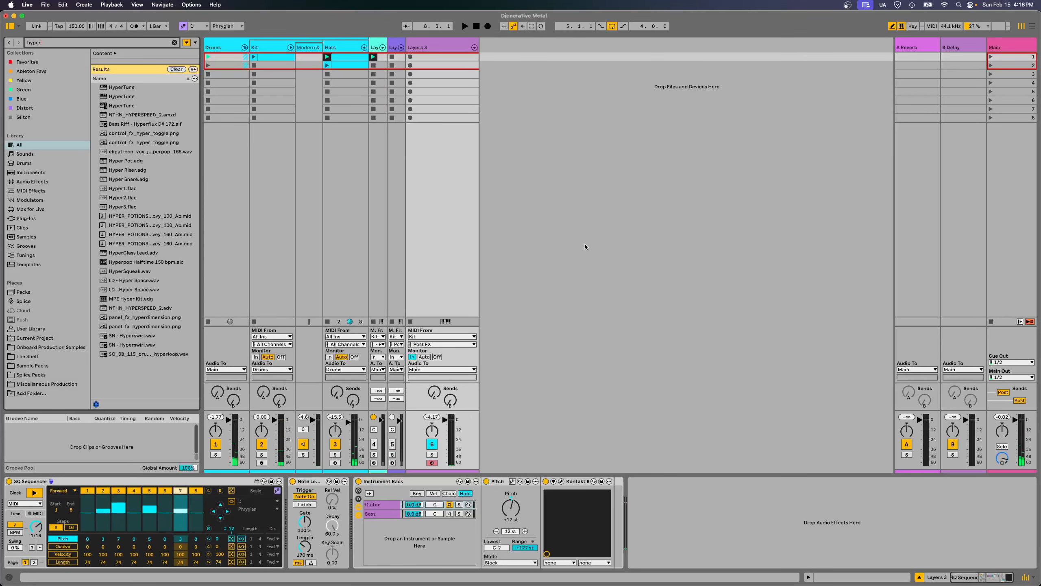
mouse_move(124, 107)
mouse_down()
mouse_move(545, 355)
mouse_move(614, 503)
mouse_up()
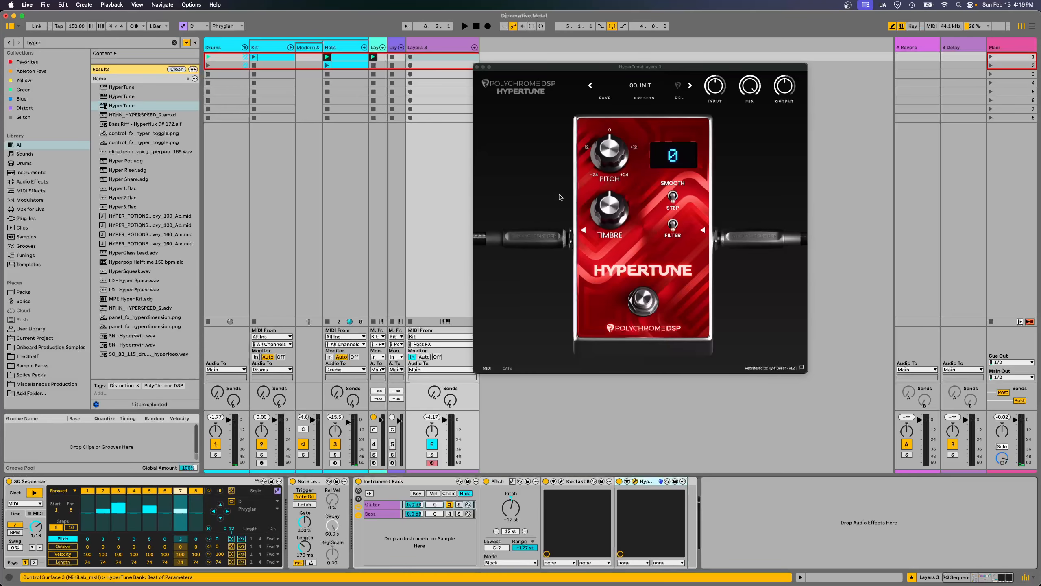
drag(602, 157, 606, 164)
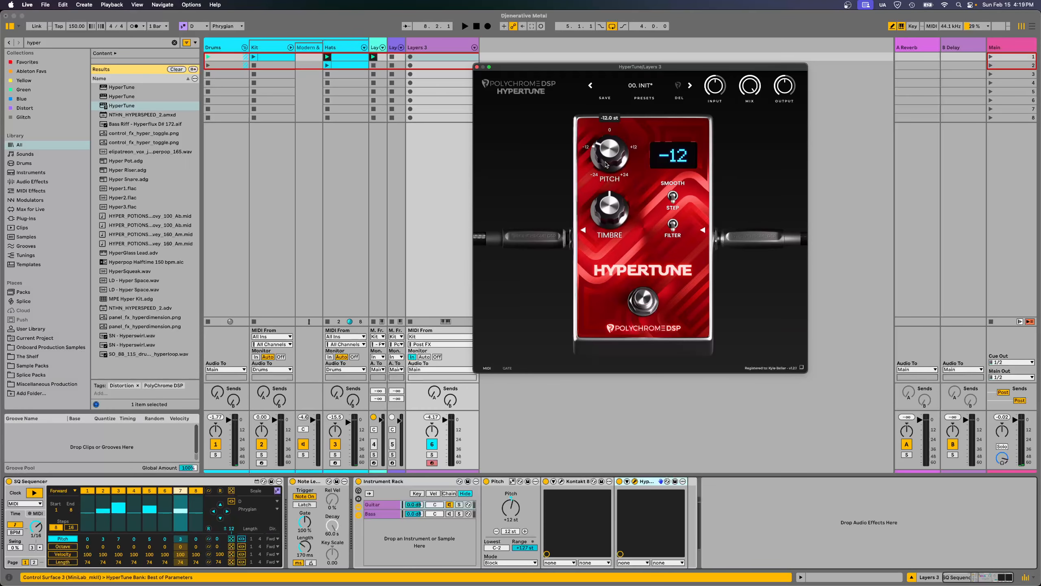
- Set HyperTune's Timbre to 36.9% while the set plays, and close the plug-in window
key(space)
mouse_move(620, 207)
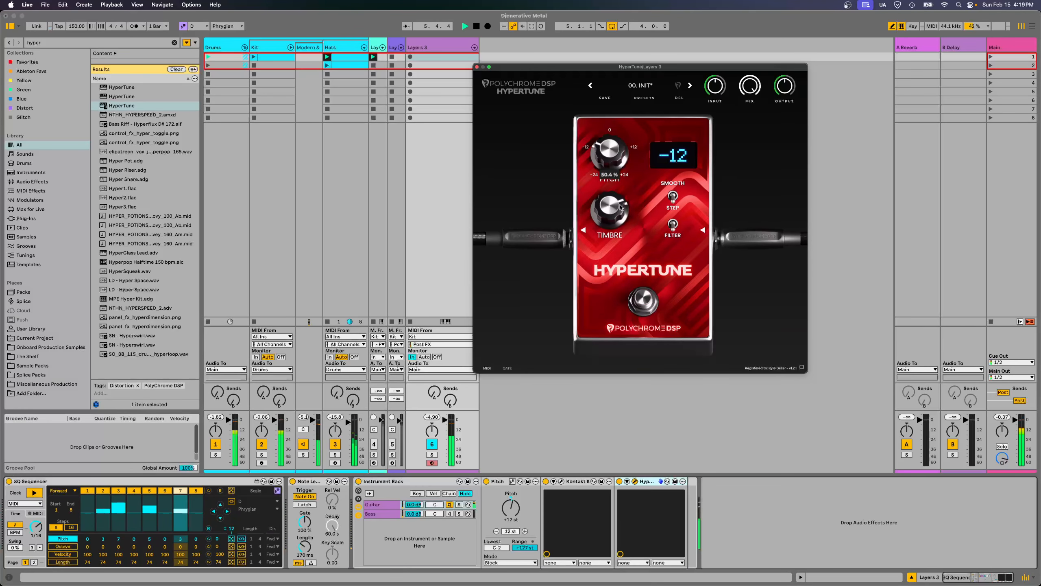
mouse_move(621, 207)
mouse_down()
mouse_move(617, 232)
mouse_move(626, 210)
mouse_up()
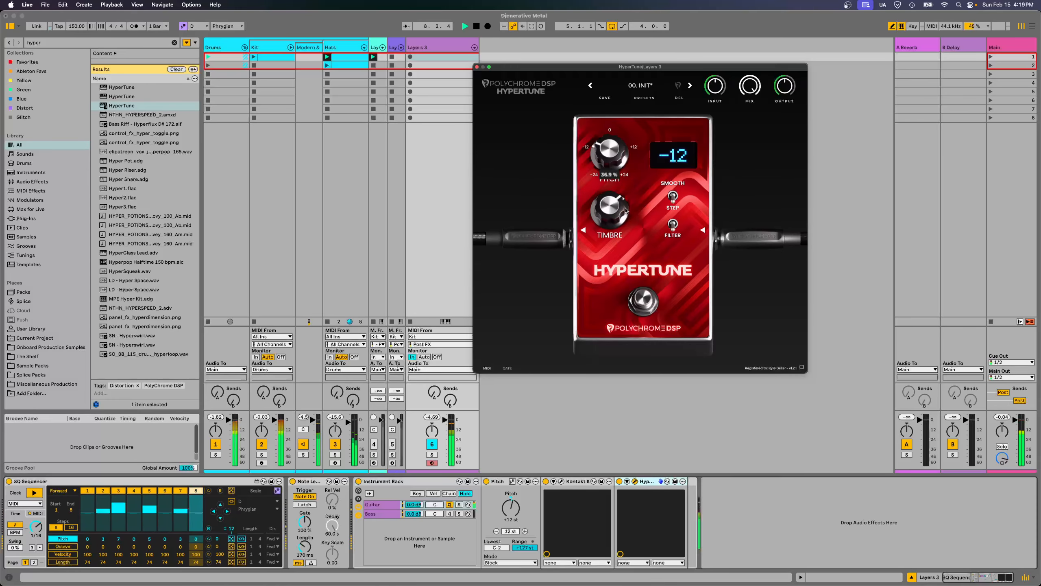
click(477, 67)
- Insert the AmpliTube 4 plug-in after HyperTune in the Guitar chain
key(super+f)
text(amplitu)
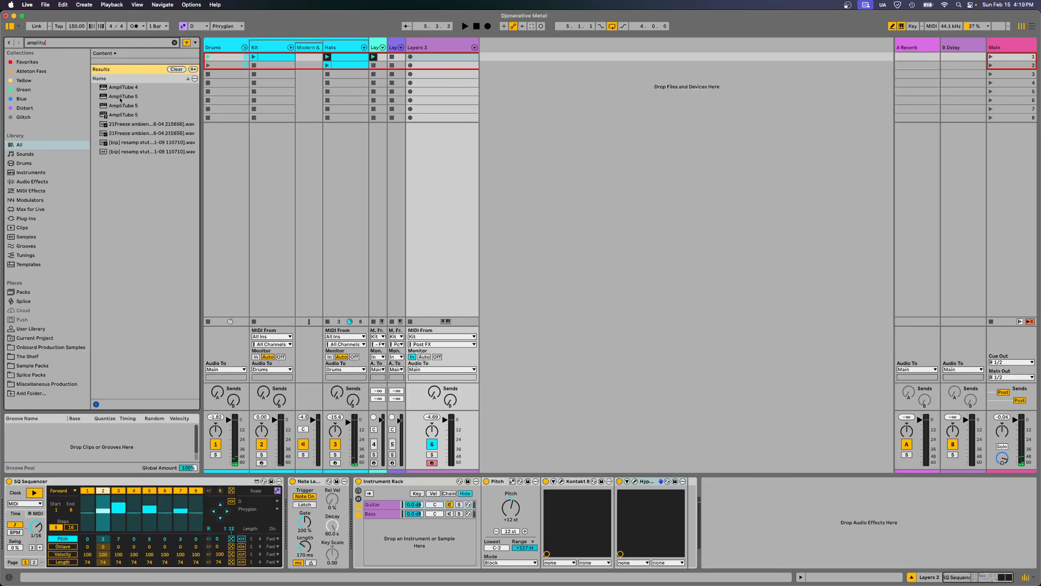
drag(123, 87, 685, 489)
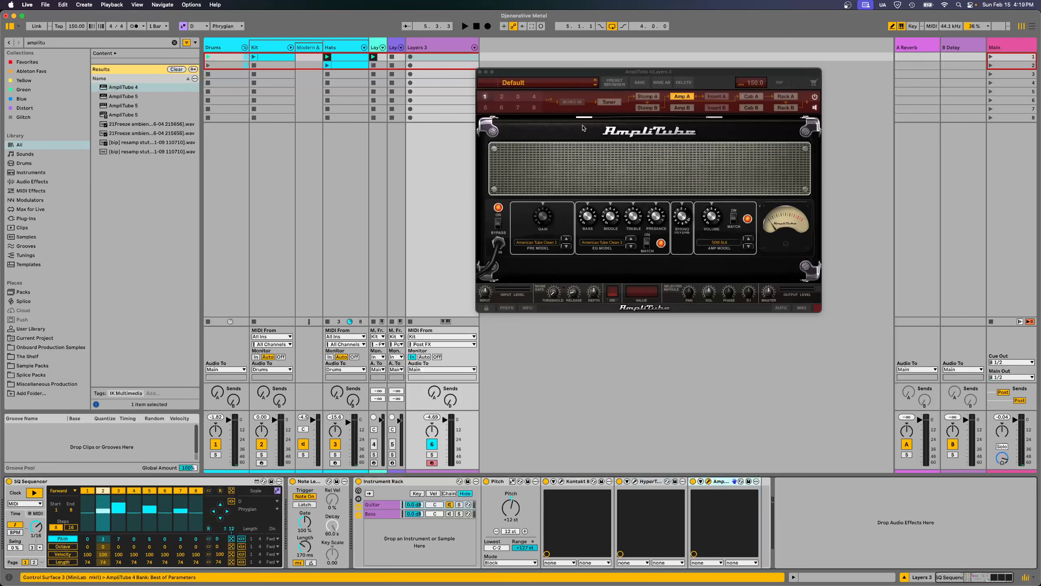
- Load the Soldano SLO 100 amp model into AmpliTube's Amp A slot, audition it with the set, and close the plug-in window
click(537, 242)
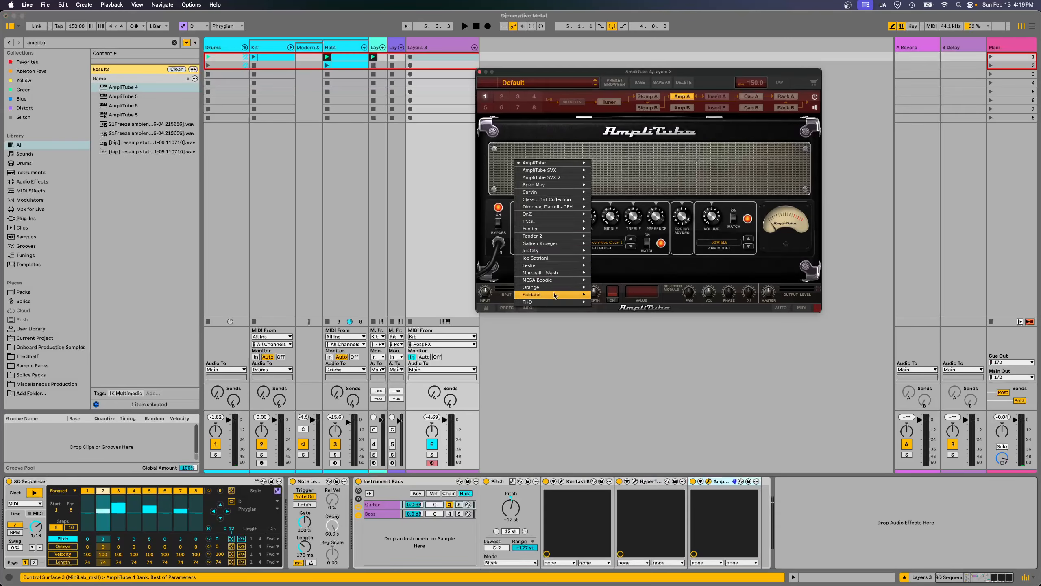
click(610, 295)
key(space)
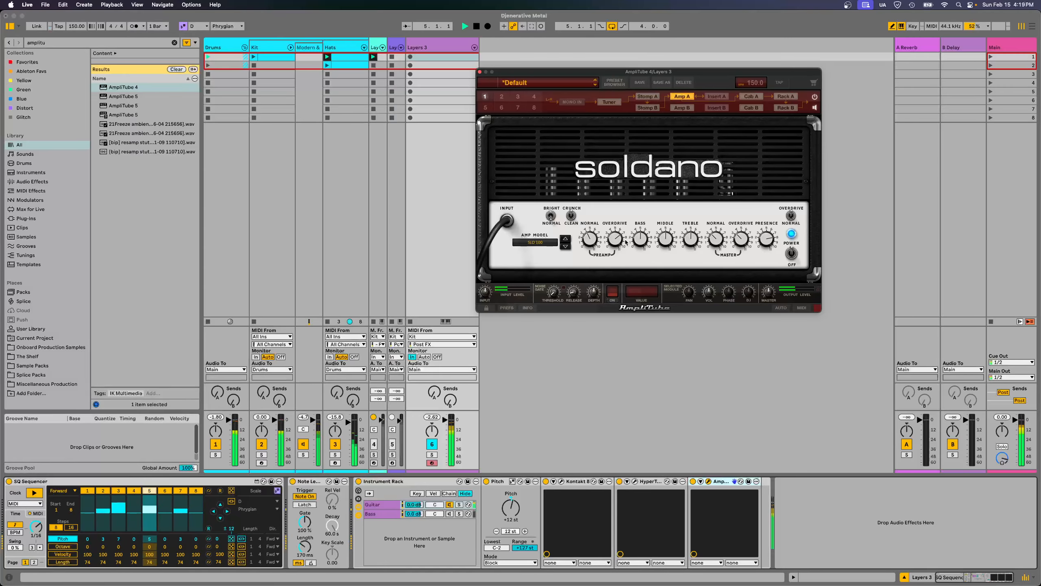
click(480, 72)
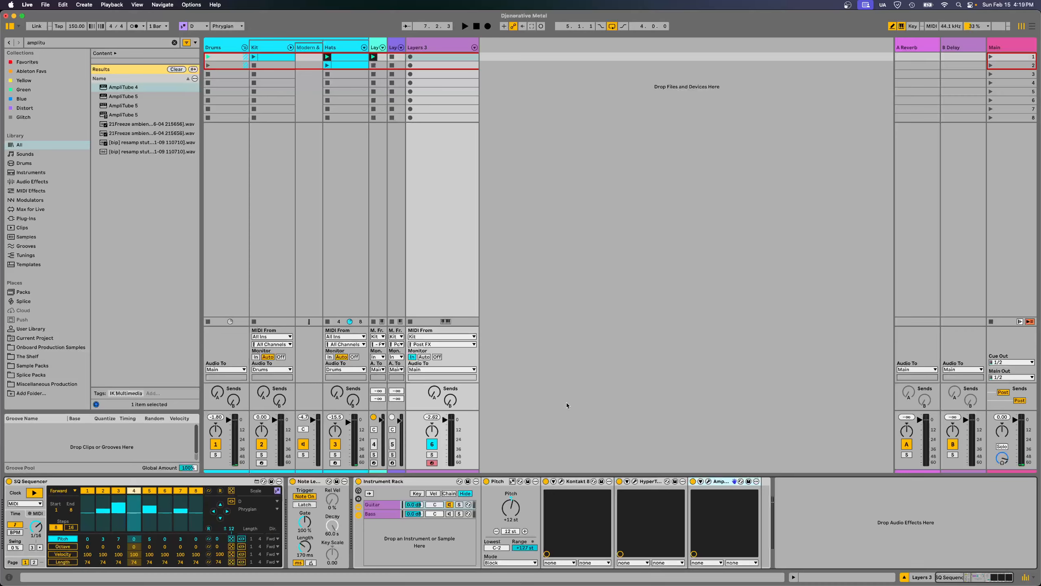
- Insert the Chord MIDI effect between Pitch and Kontakt 8 in the Guitar chain and set its Shift 1 to -12 st
key(super+f)
text(chord)
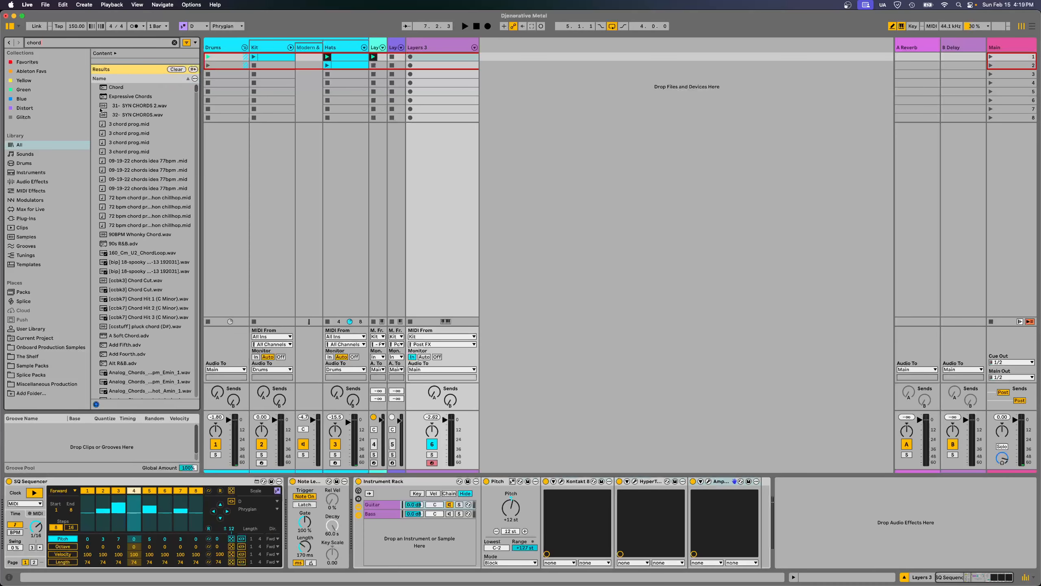
click(106, 85)
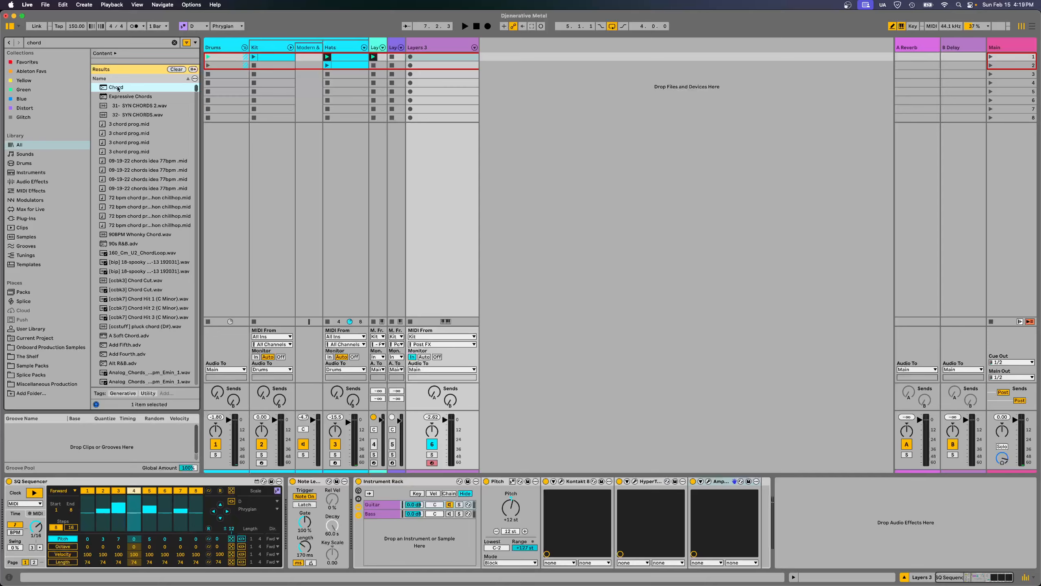
drag(117, 88, 540, 512)
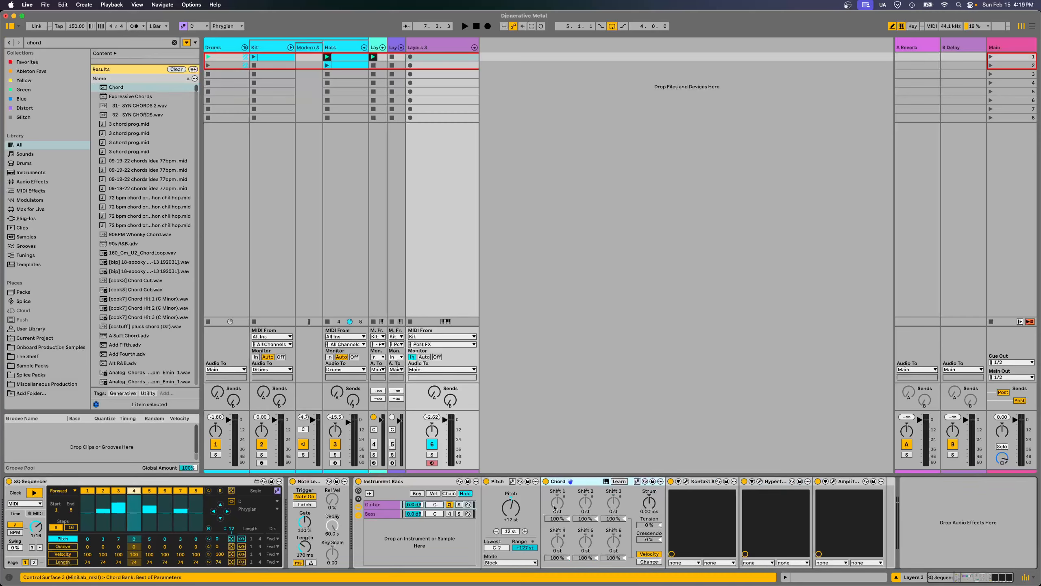
drag(560, 504, 561, 525)
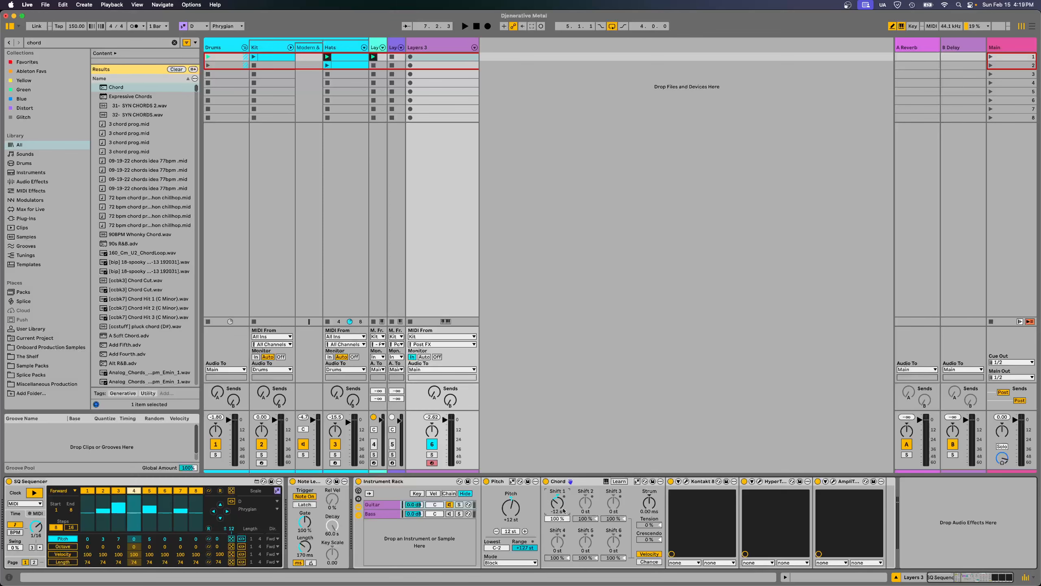
- Insert the Scale MIDI effect after Chord, group it into a MIDI Effect Rack, and show the rack's chain key zones
key(super+f)
text(s)
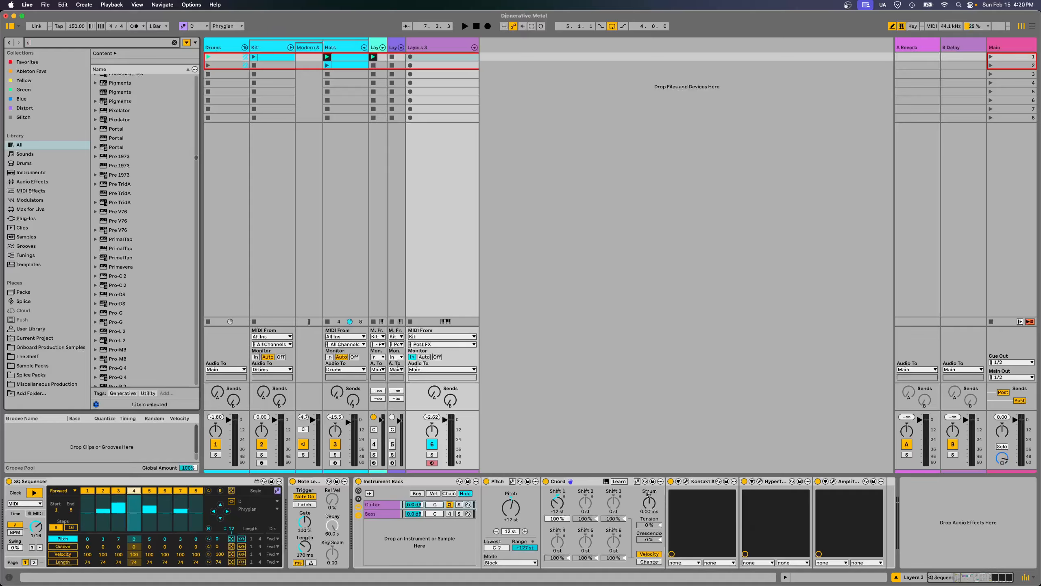
text(cale)
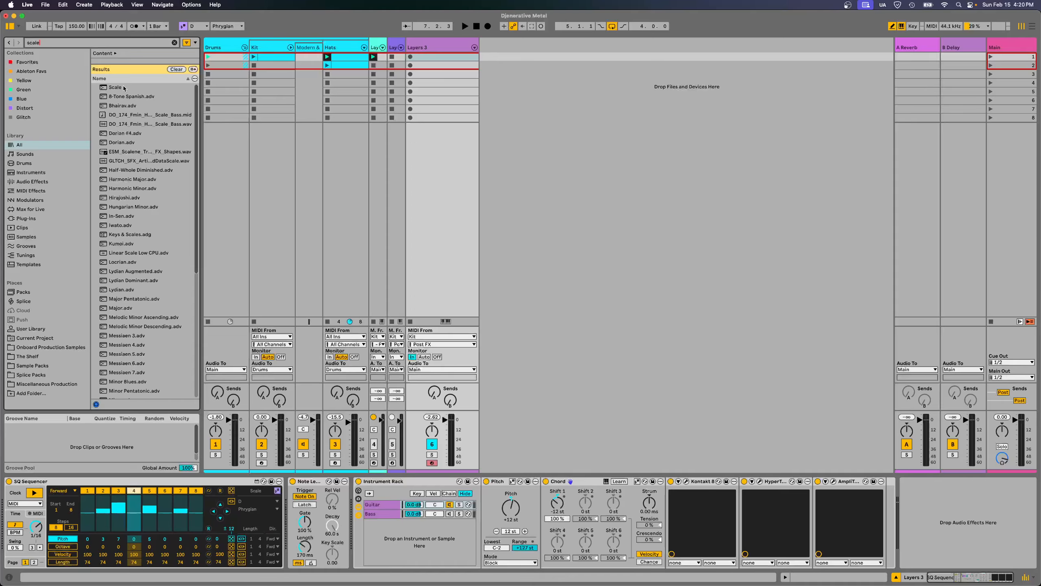
click(124, 88)
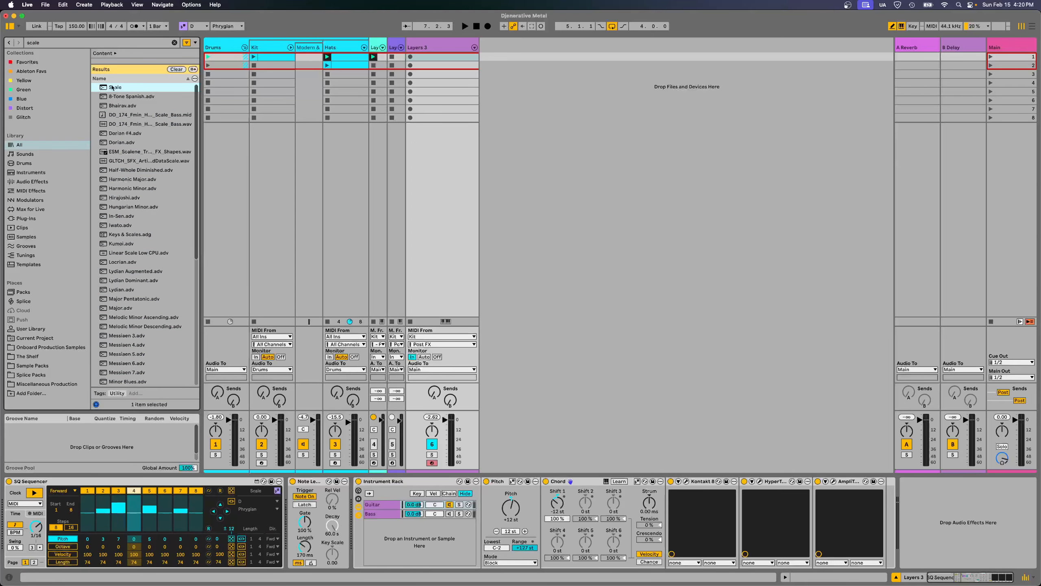
drag(111, 87, 706, 485)
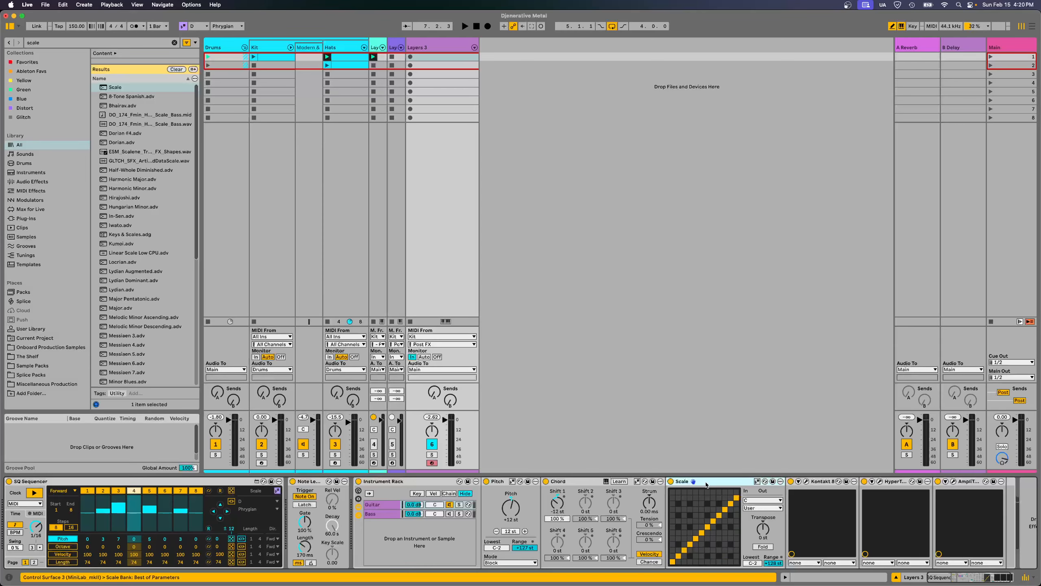
key(super+g)
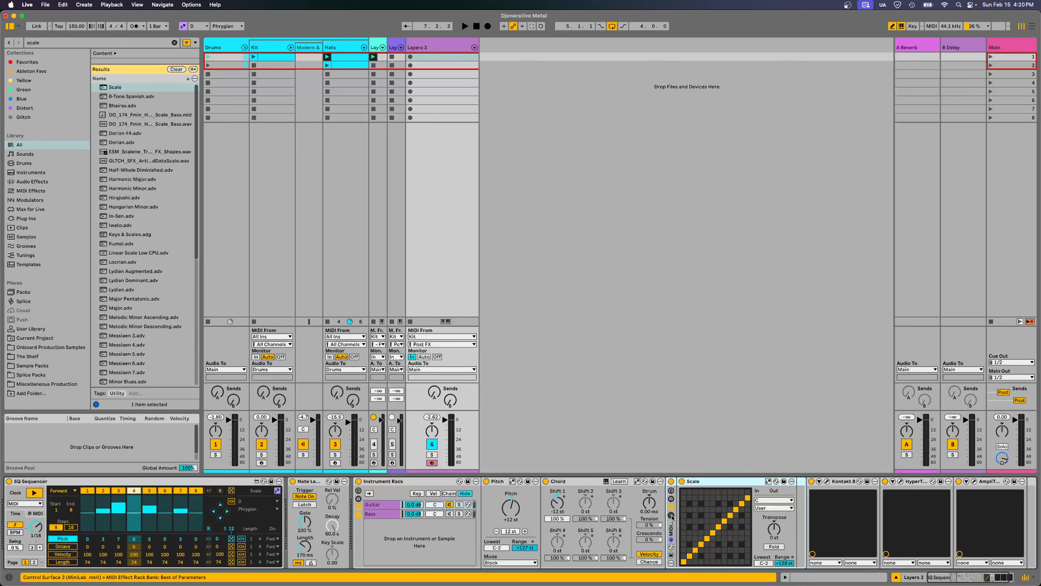
click(672, 516)
click(710, 494)
- Restrict the Scale chain's key zone to the octave starting at C1 and map every input note in Scale to C
scroll(681, 526, right, 5)
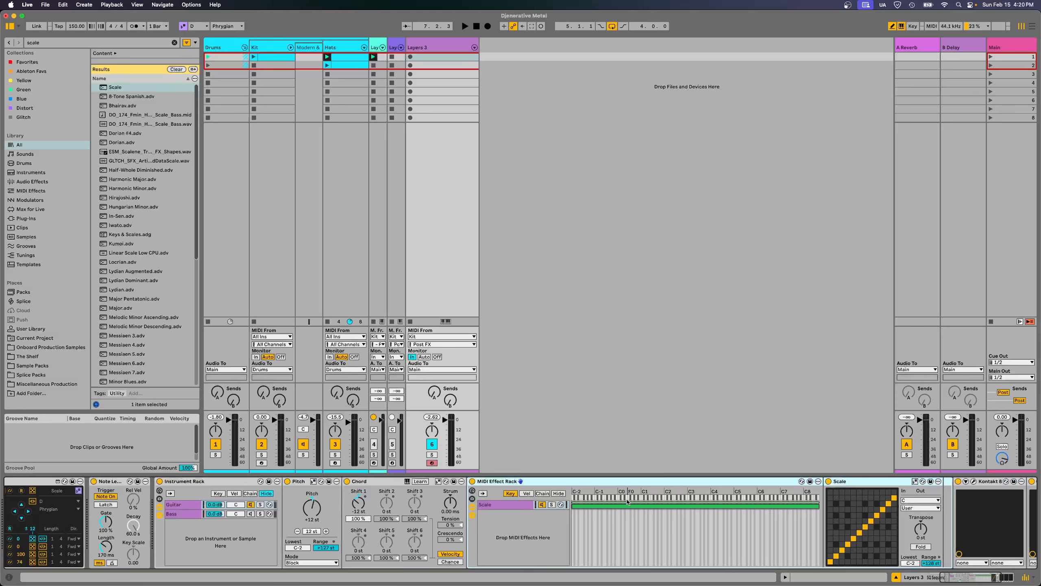
drag(818, 505, 662, 501)
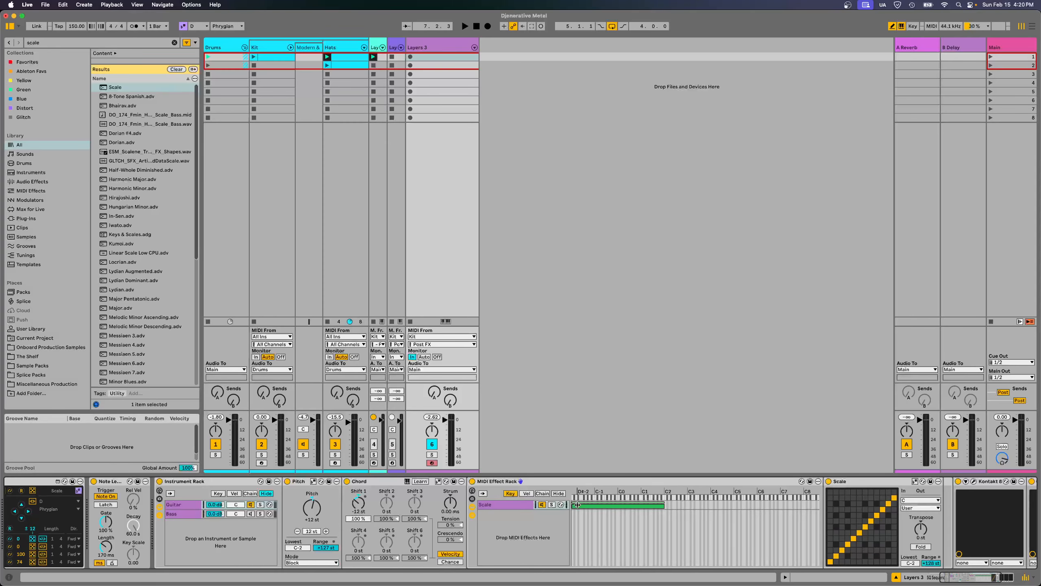
drag(577, 504, 641, 507)
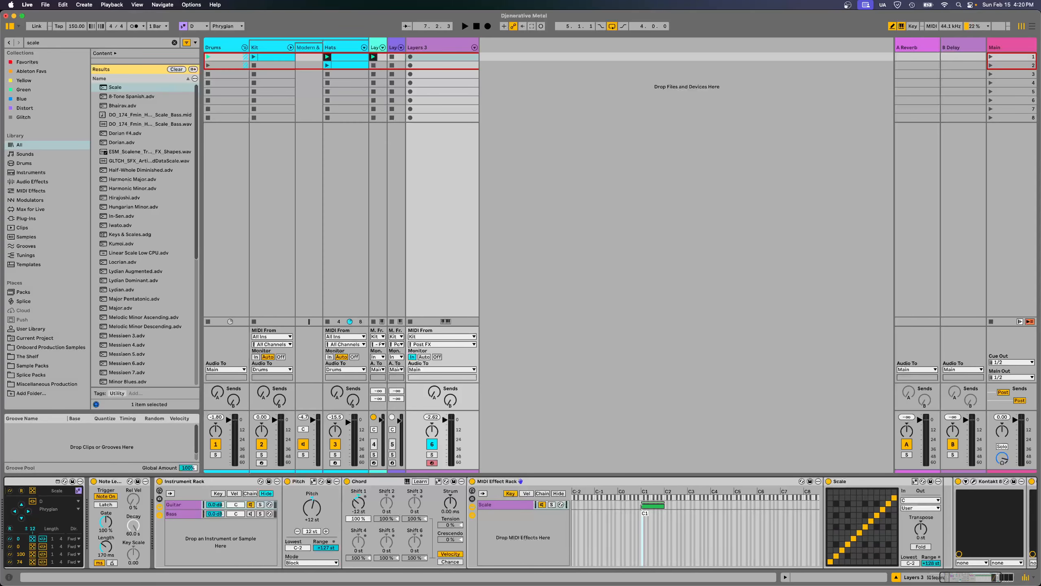
drag(838, 564, 888, 566)
click(895, 565)
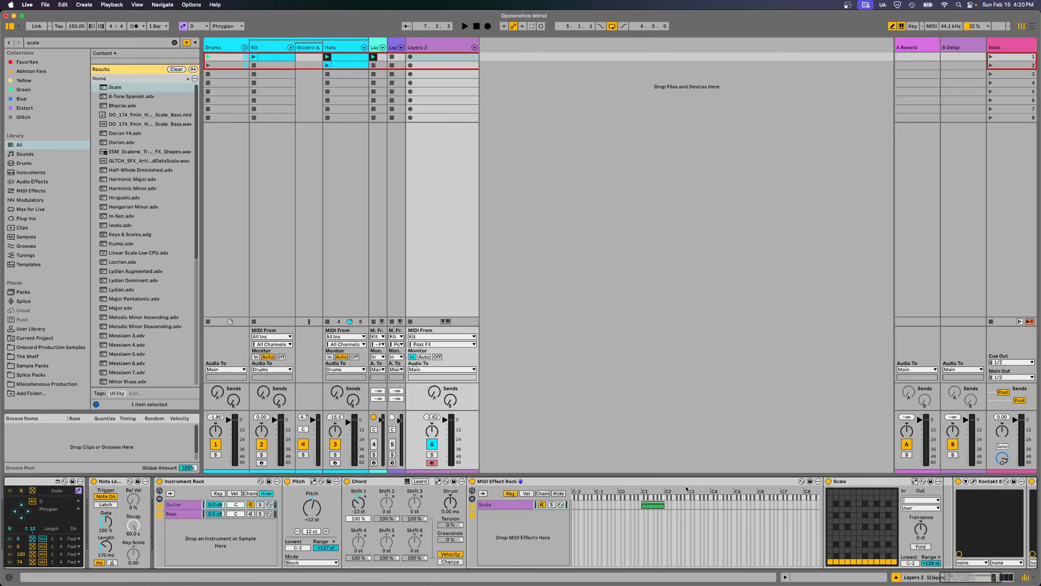
- Create a second chain in the MIDI Effect Rack, name it Notes, and start its key zone at C2
key(Delete)
right_click(511, 524)
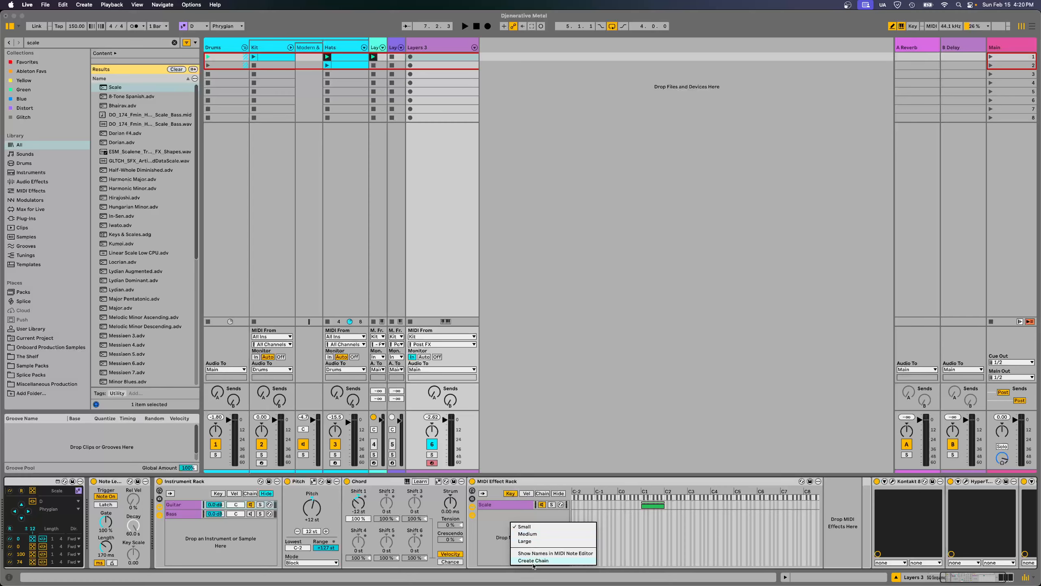
click(533, 560)
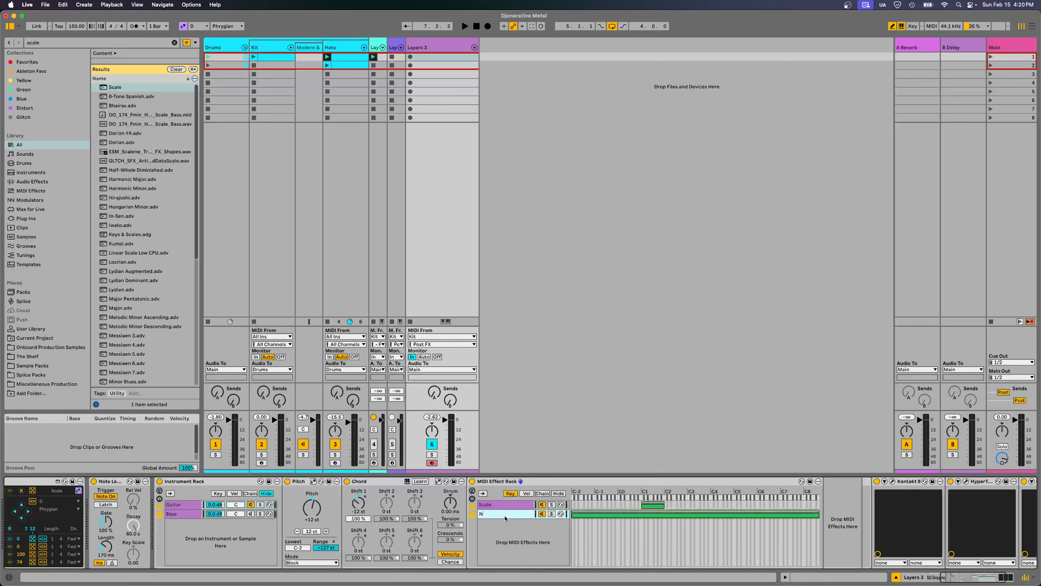
text(Notes)
scroll(484, 515, right, 5)
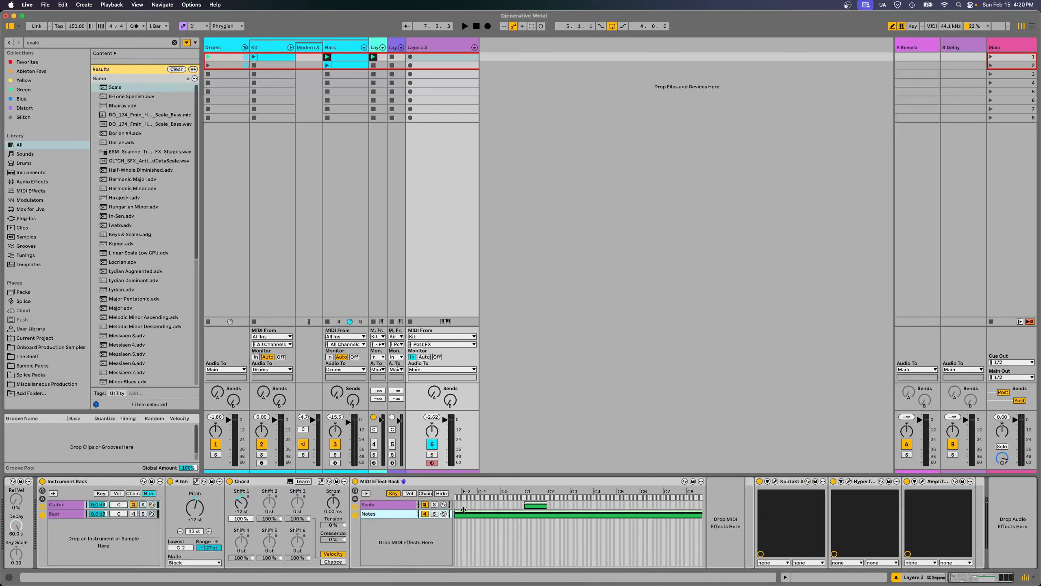
drag(457, 513, 549, 516)
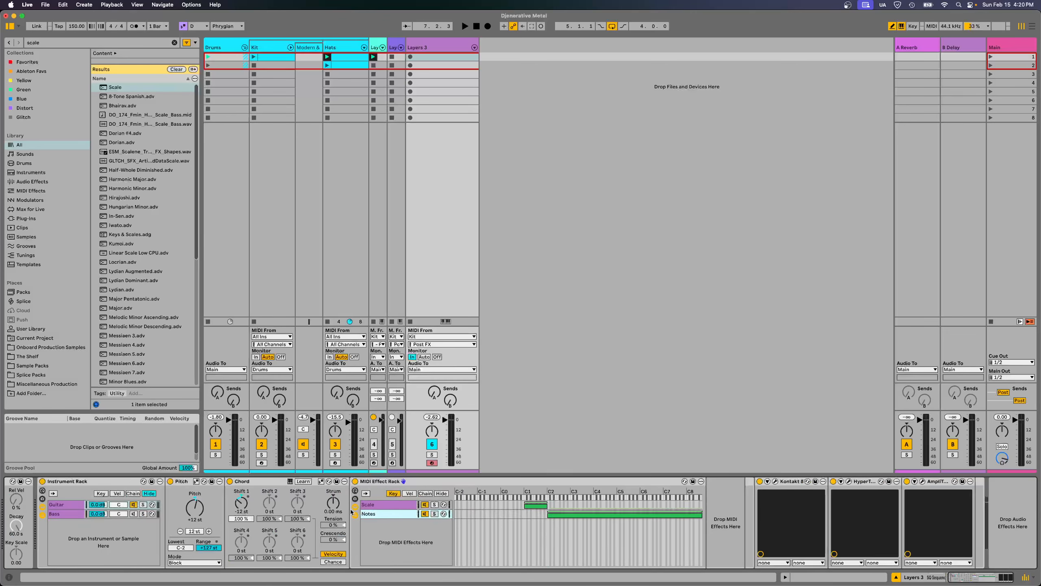
- Insert the Random MIDI effect after Scale in the Scale chain, set its Chance to 71%, and audition the set
click(385, 505)
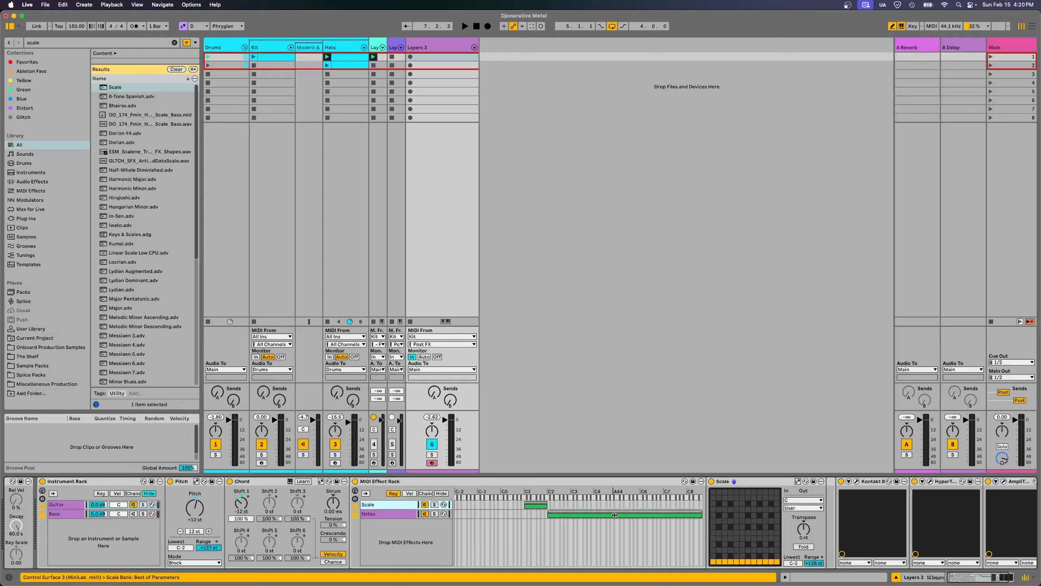
scroll(645, 524, right, 3)
key(super+f)
text(random)
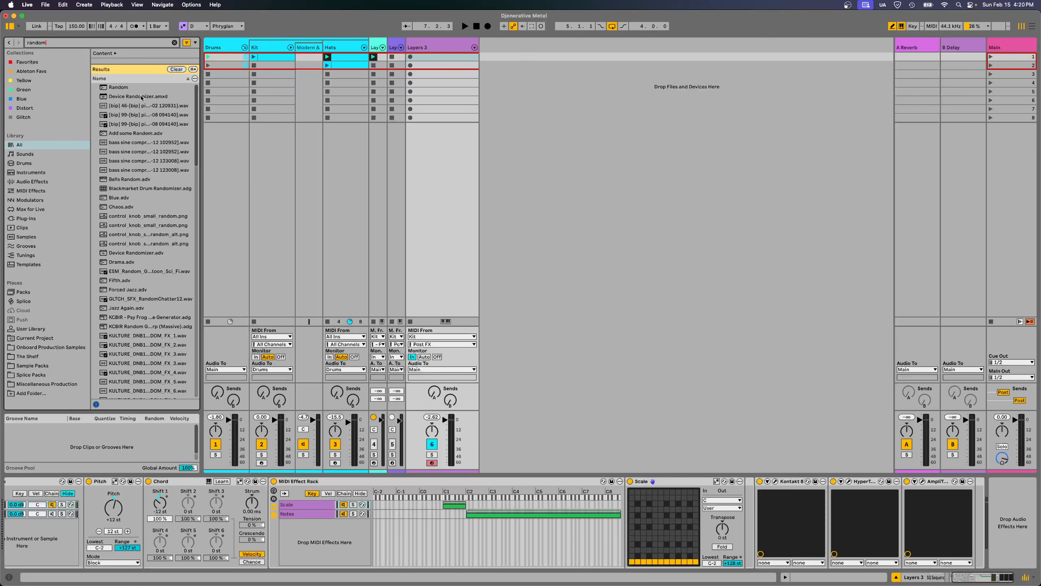
drag(122, 87, 744, 495)
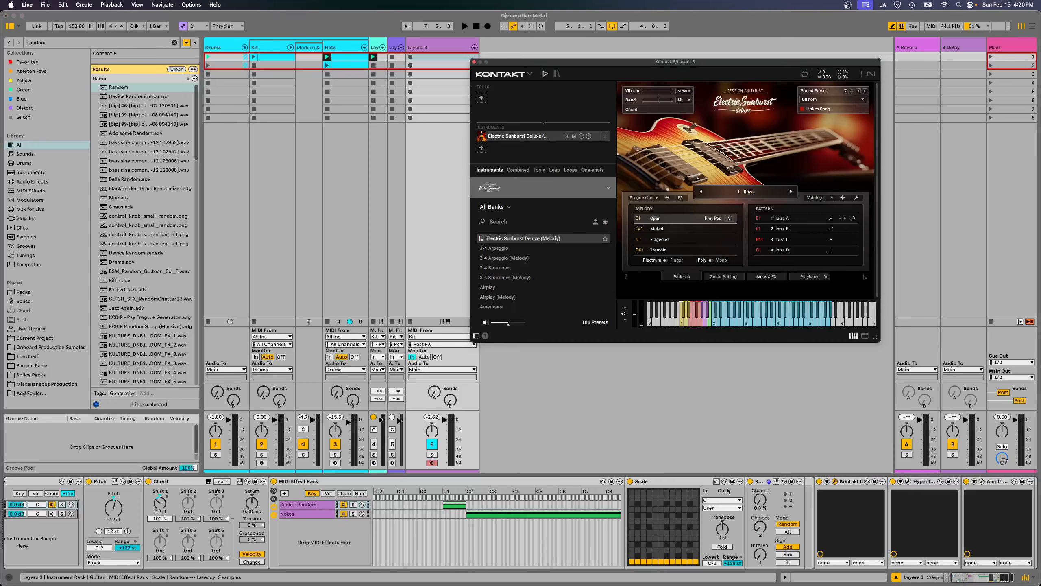
drag(760, 501, 760, 484)
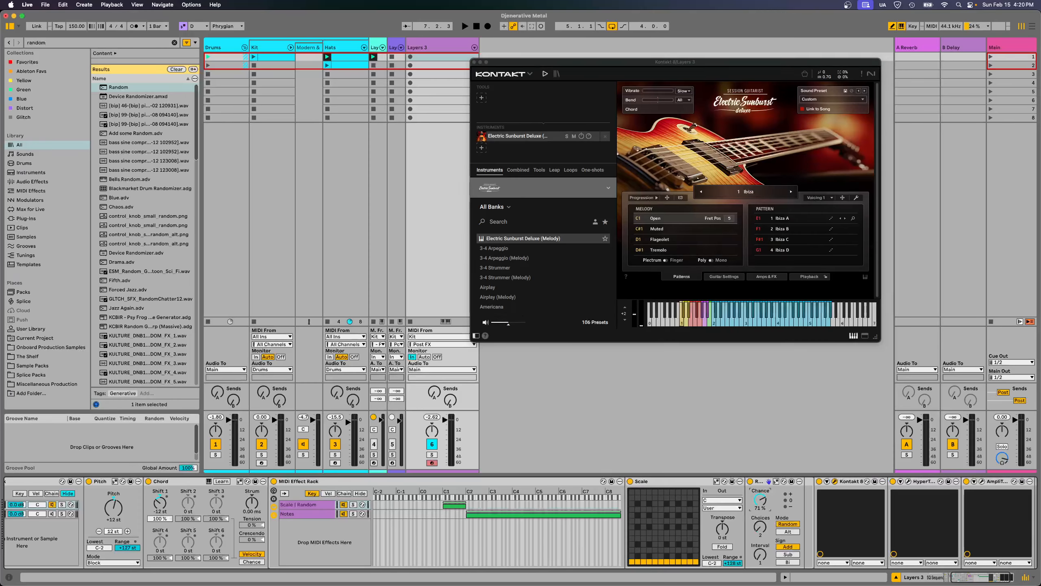
key(space)
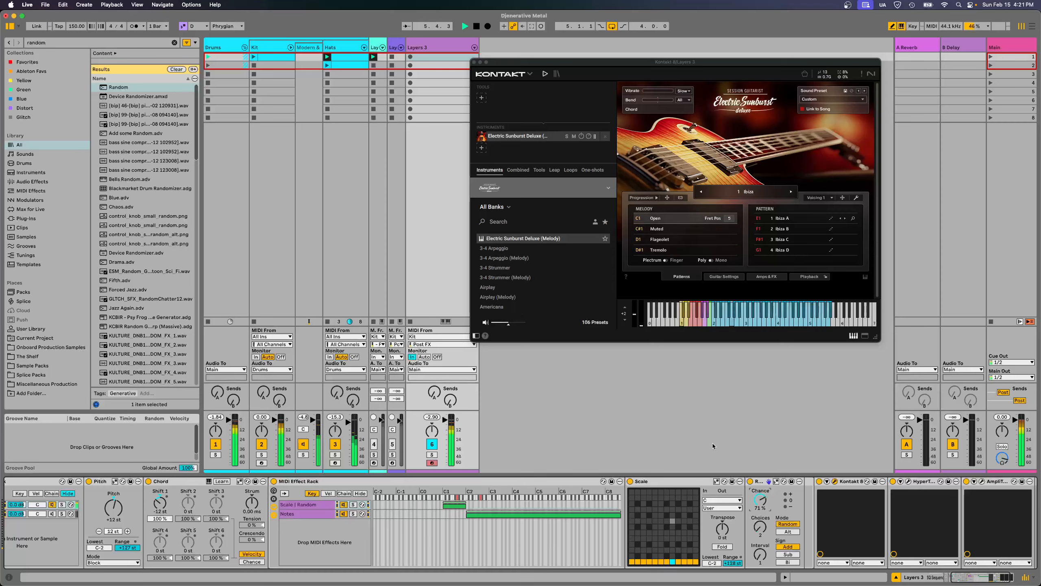
scroll(638, 505, right, 3)
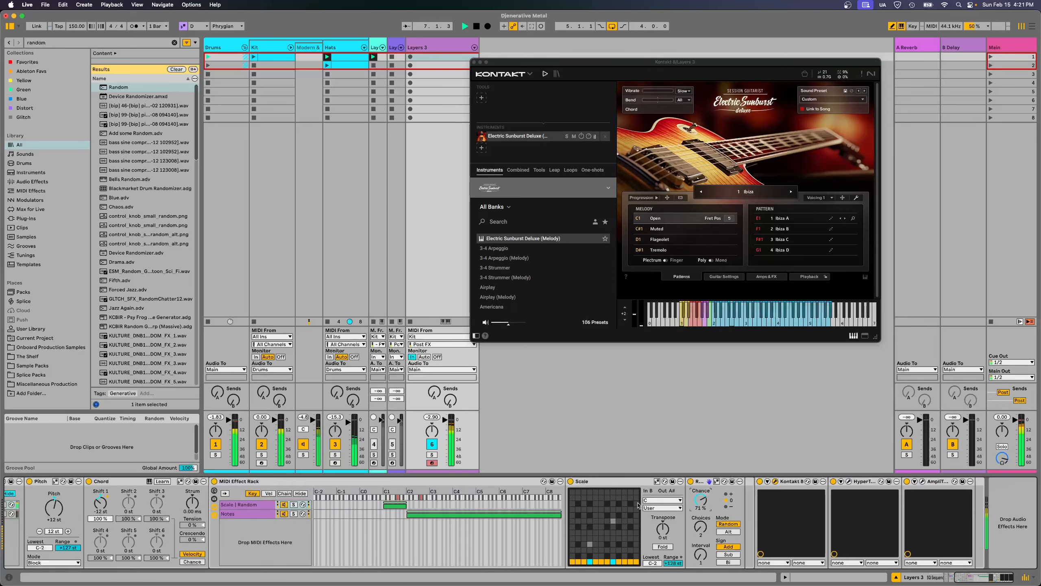
key(space)
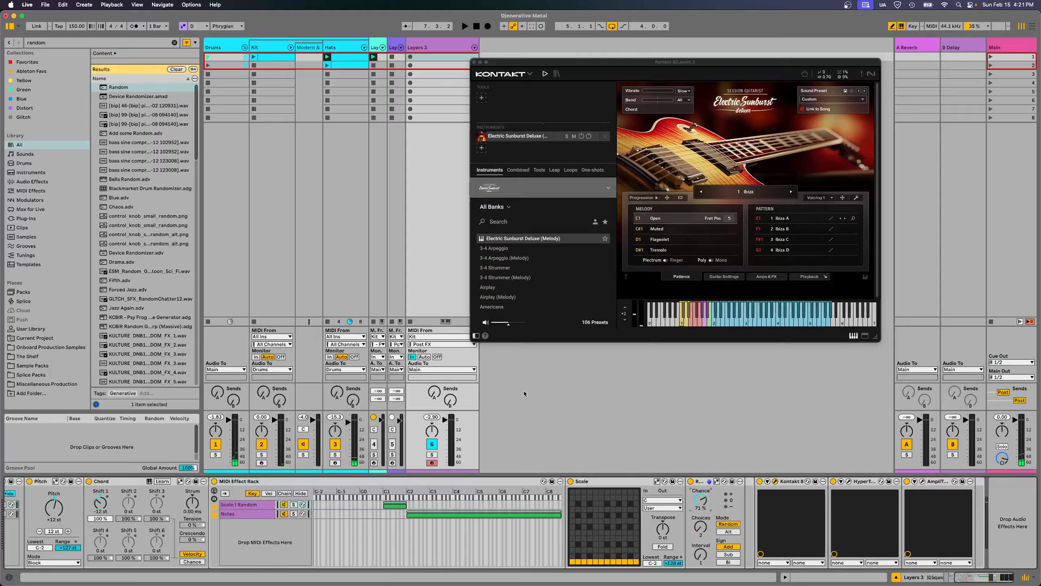
- Examine the nested Flag and Non-Flag rack in the Layers 2 guitar chain as a reference, and return to Layers 3
click(395, 47)
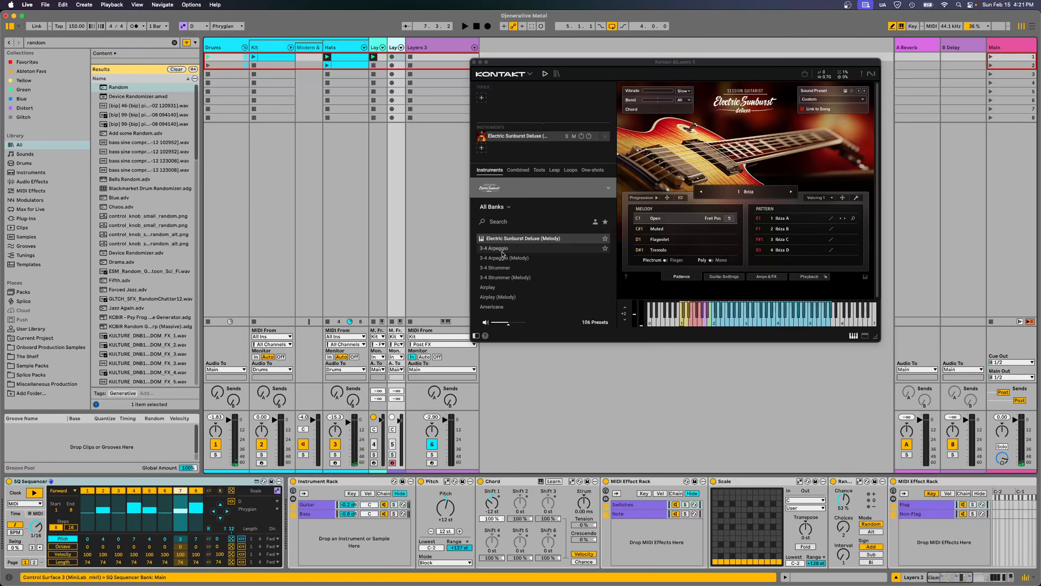
scroll(560, 528, right, 1)
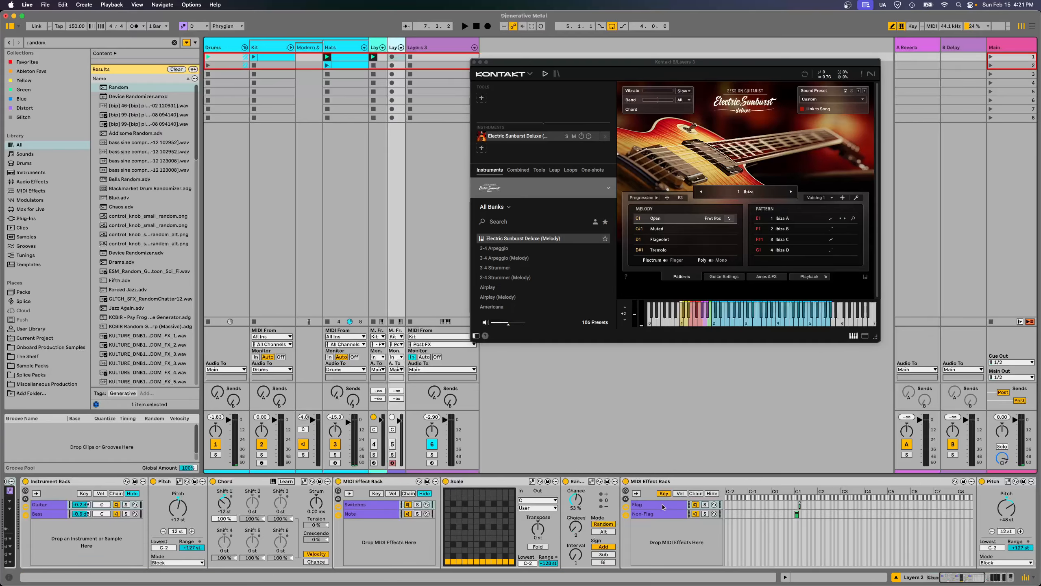
scroll(663, 506, right, 5)
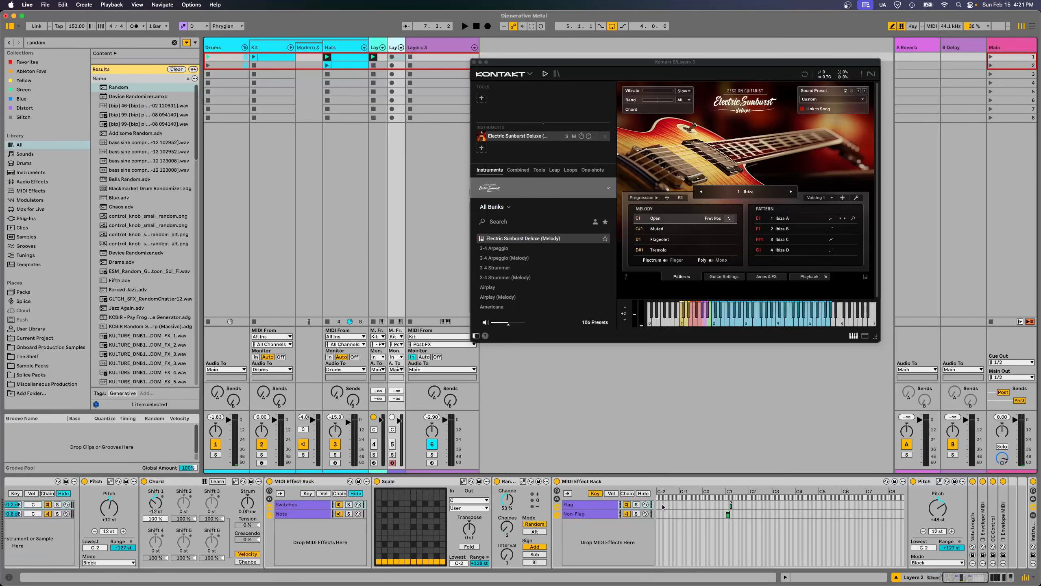
click(434, 48)
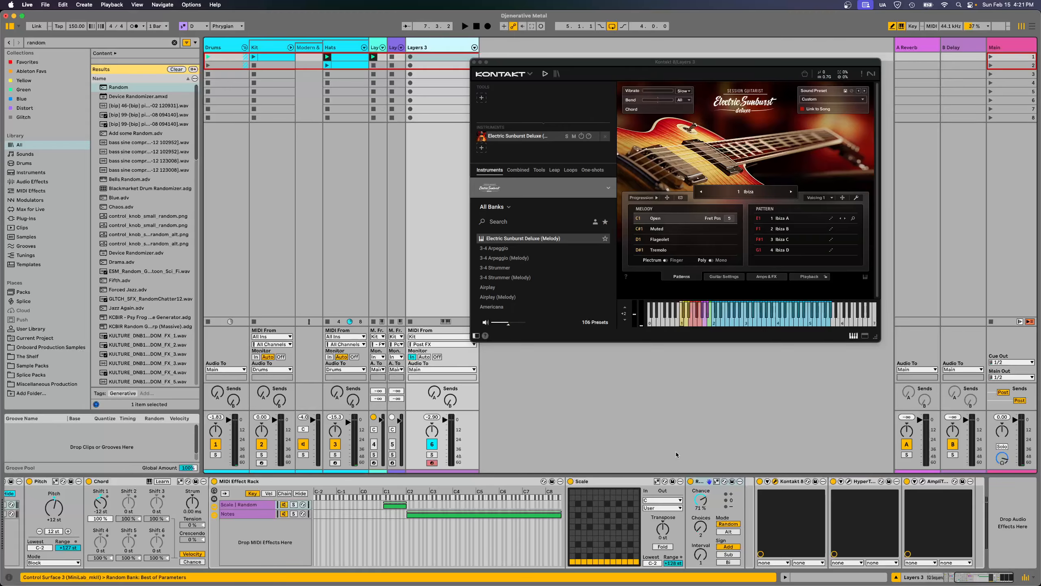
- Insert the Pitch MIDI effect after Random, group it into a nested MIDI Effect Rack, and show that rack's key zones
key(super+f)
text(pitch)
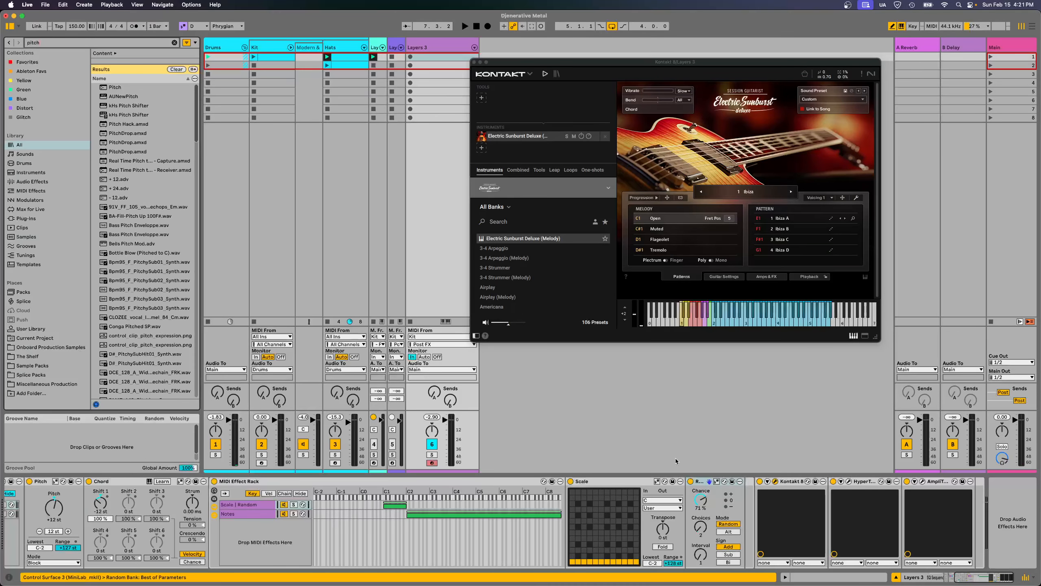
drag(120, 89, 757, 497)
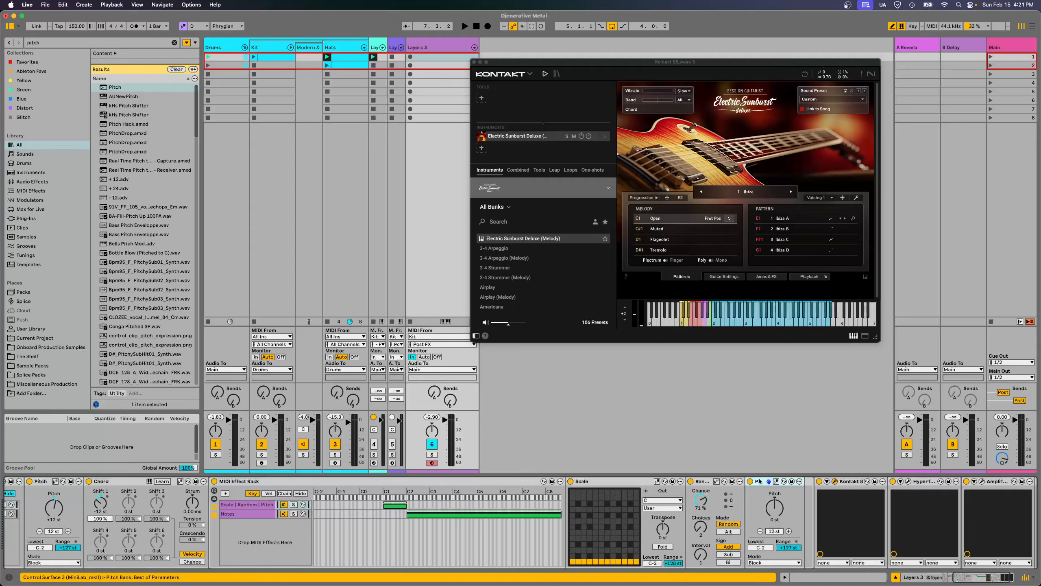
key(super+g)
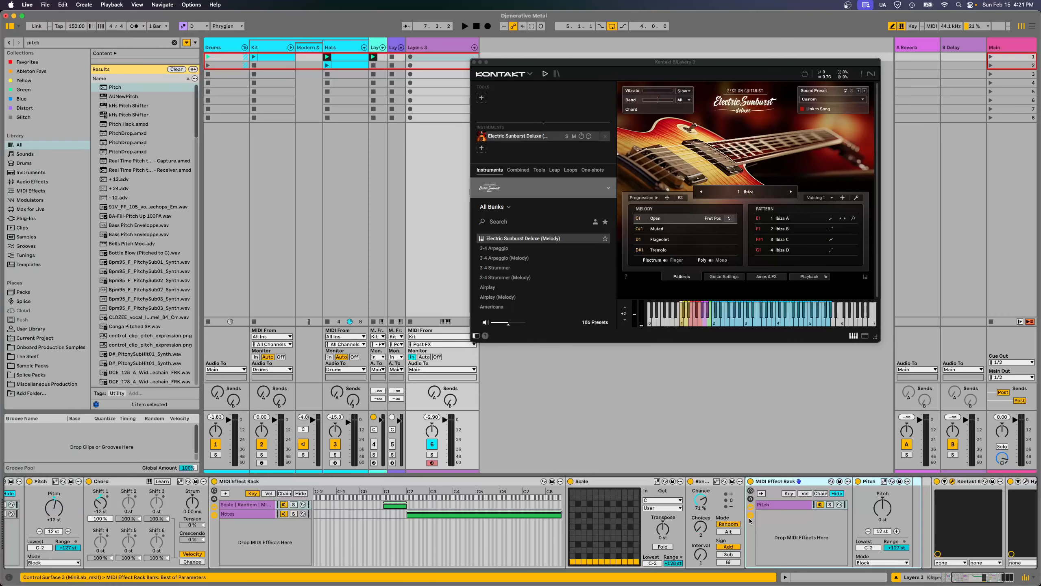
click(787, 495)
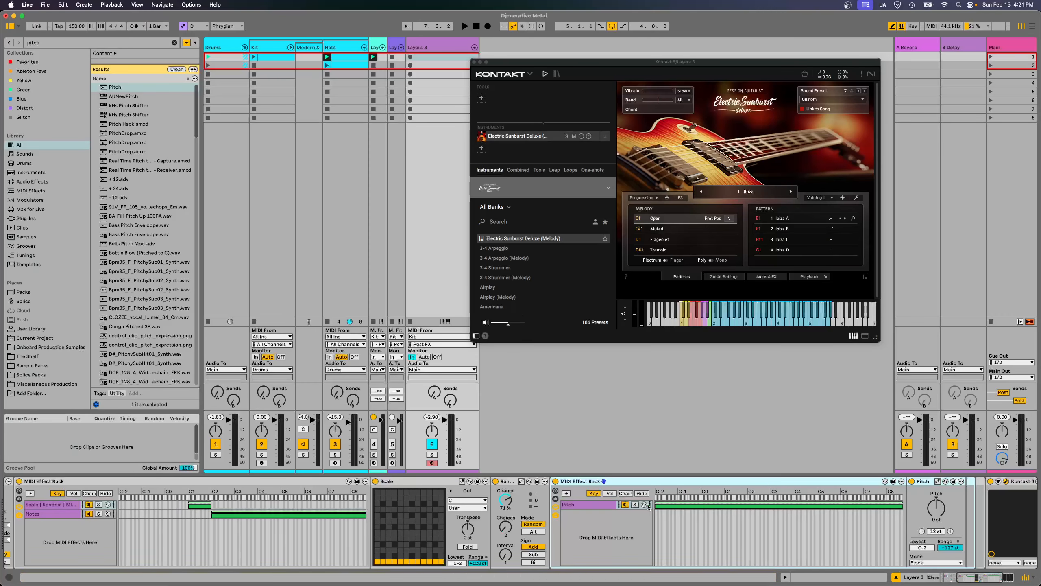
- Restrict the nested rack's Pitch chain to the single flageolet key D1 and rename the chain Flag
drag(658, 505, 753, 507)
drag(753, 509, 730, 507)
drag(902, 506, 731, 506)
click(577, 504)
key(super+r)
text(Fla)
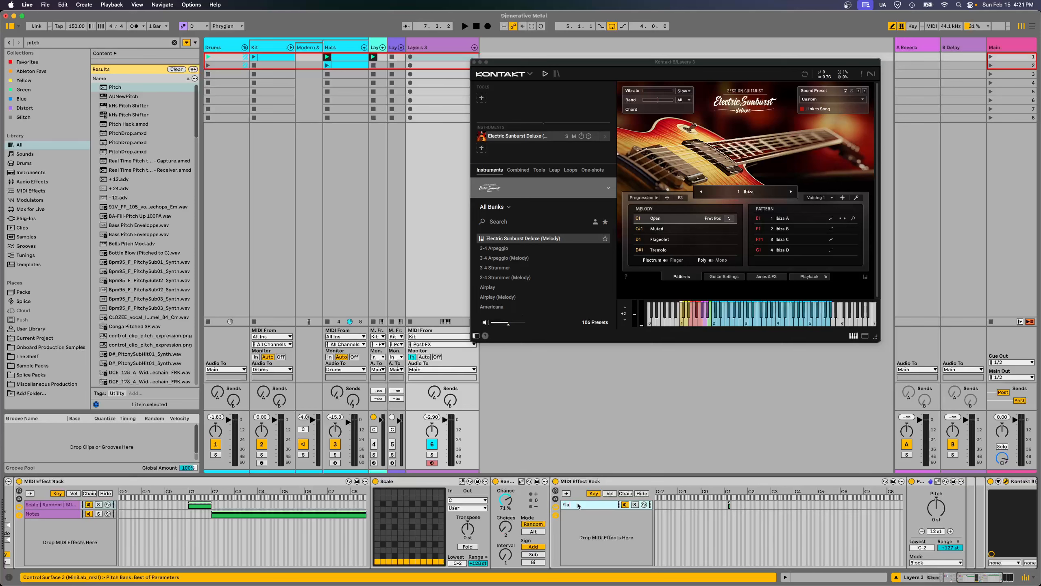
key(Return)
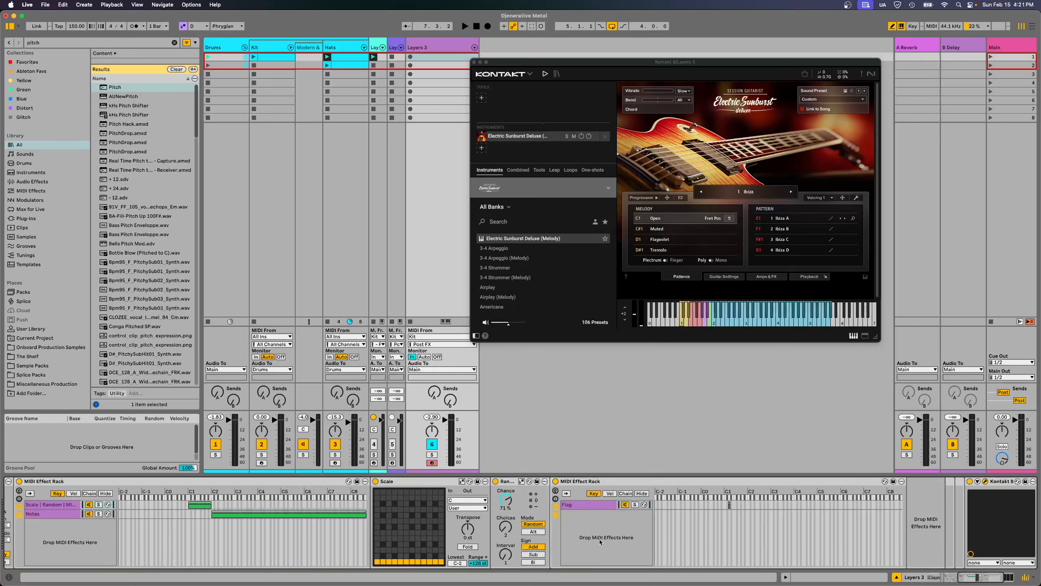
- Create a second chain in the nested rack, limit its key zone to C1 through C#1, and name it Mutedornot
right_click(587, 527)
click(609, 556)
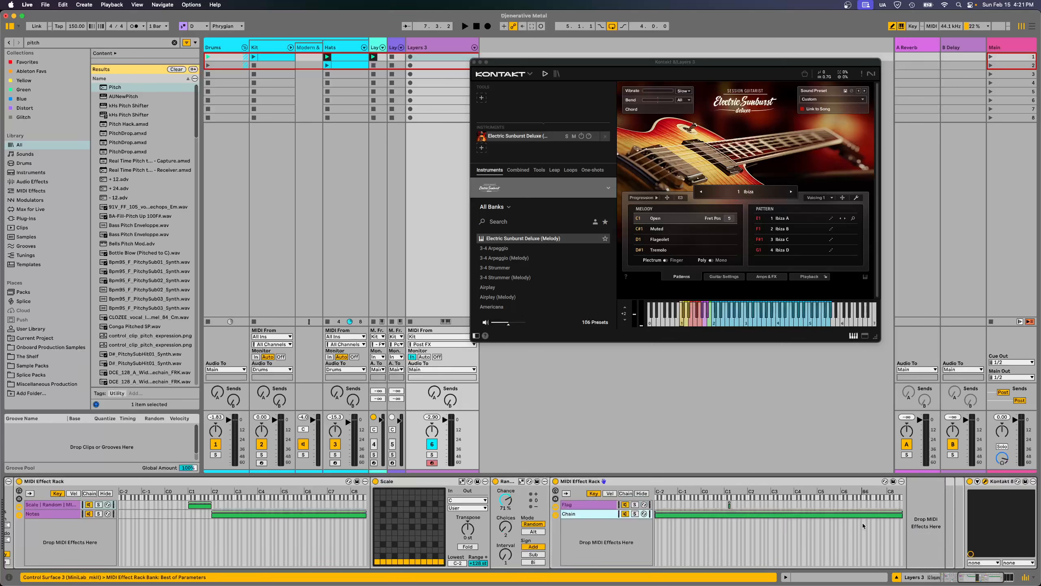
drag(901, 515, 728, 514)
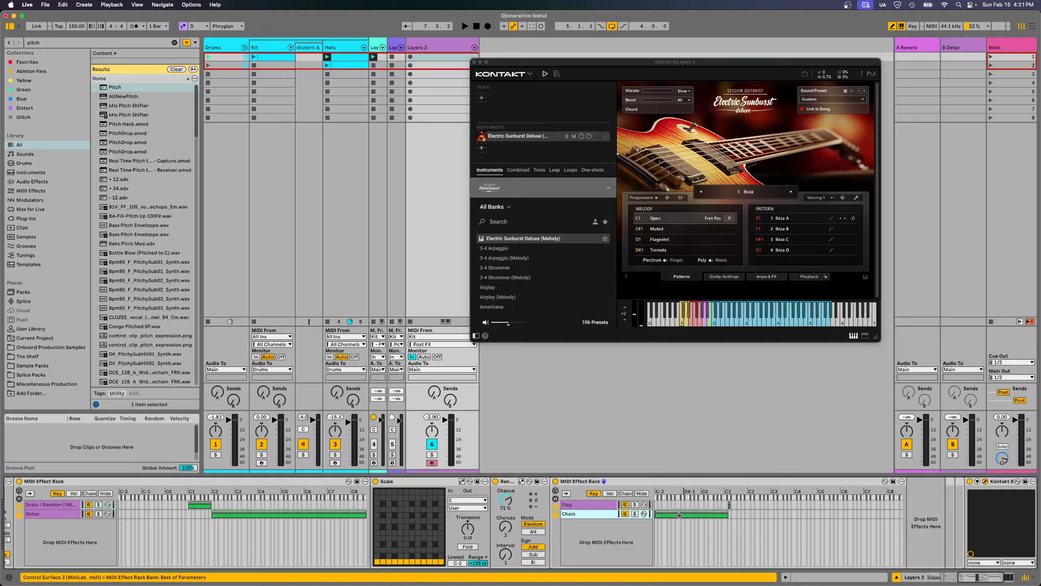
mouse_move(656, 514)
mouse_down()
mouse_move(727, 514)
mouse_move(718, 516)
mouse_up()
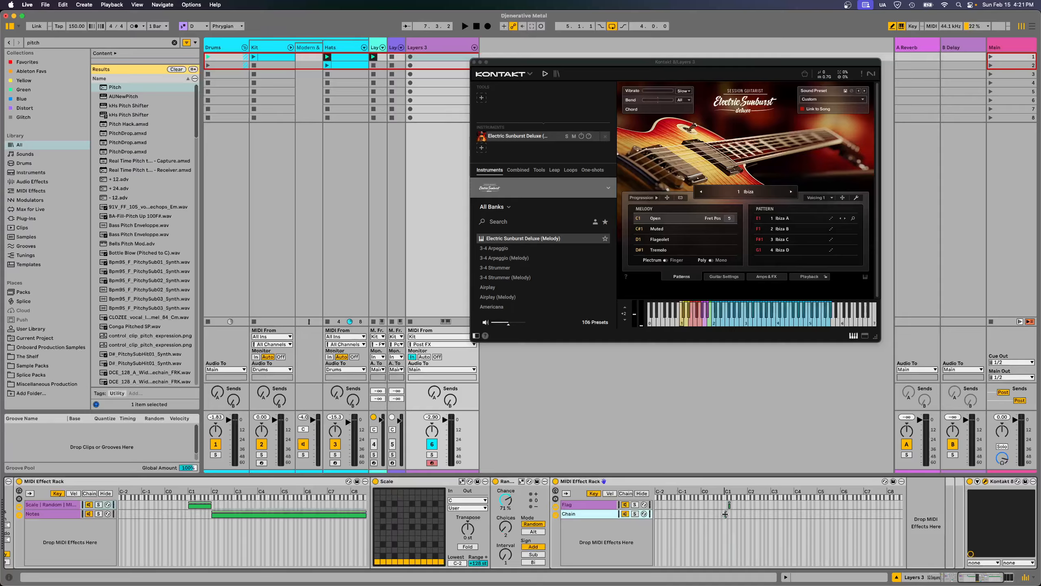
click(725, 515)
drag(723, 514, 728, 515)
click(580, 514)
text(Mutedornot)
key(Return)
- Audition the set and set the Flag chain's Pitch to +48 st
key(space)
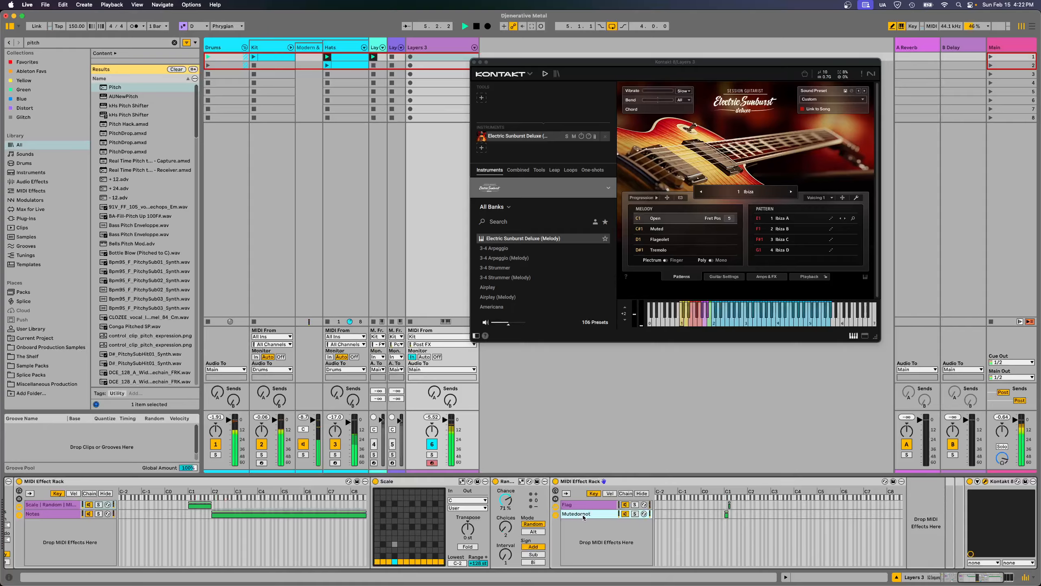
click(582, 504)
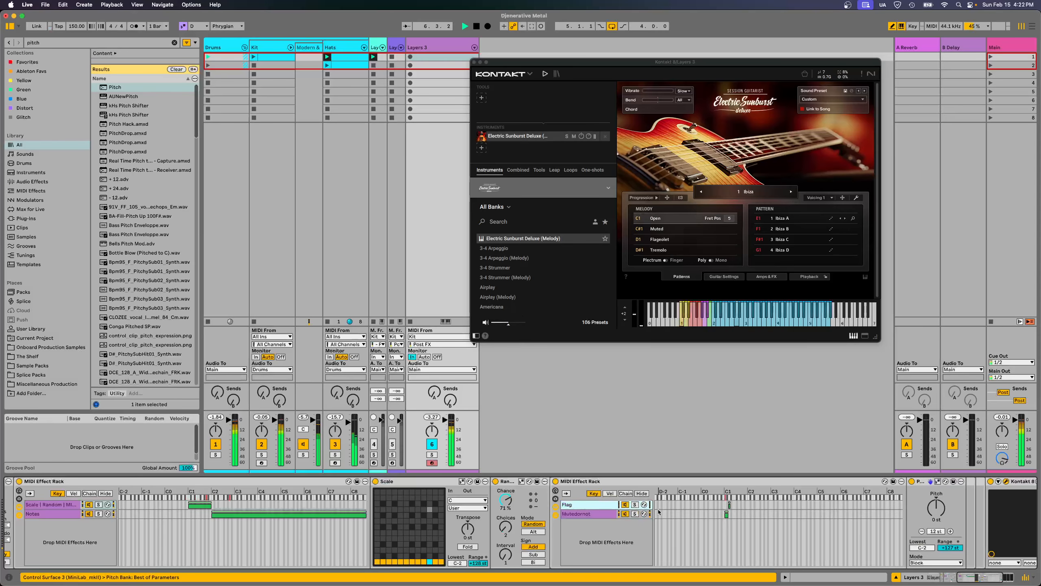
scroll(653, 533, right, 4)
click(773, 510)
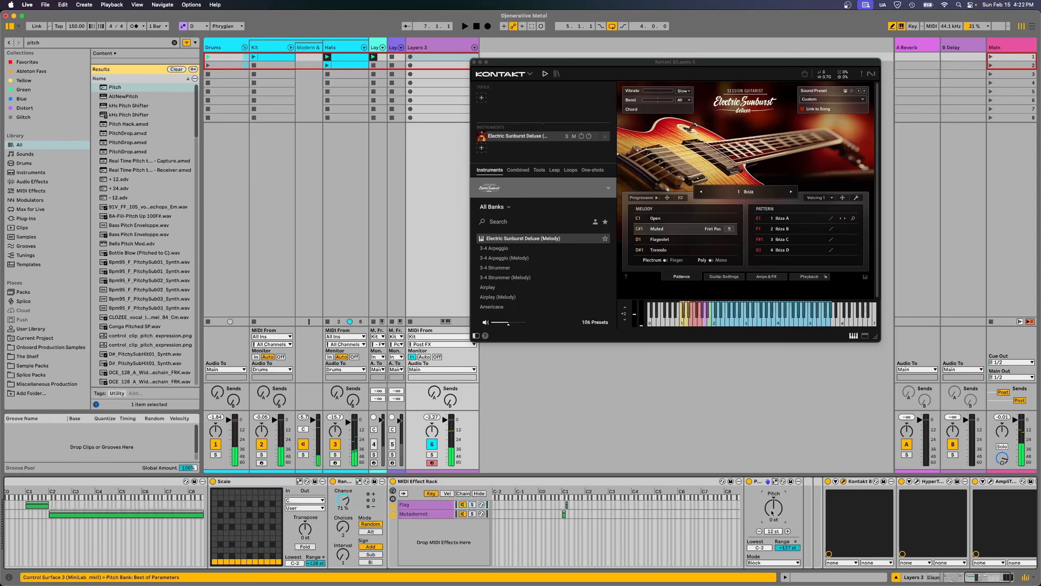
text(48)
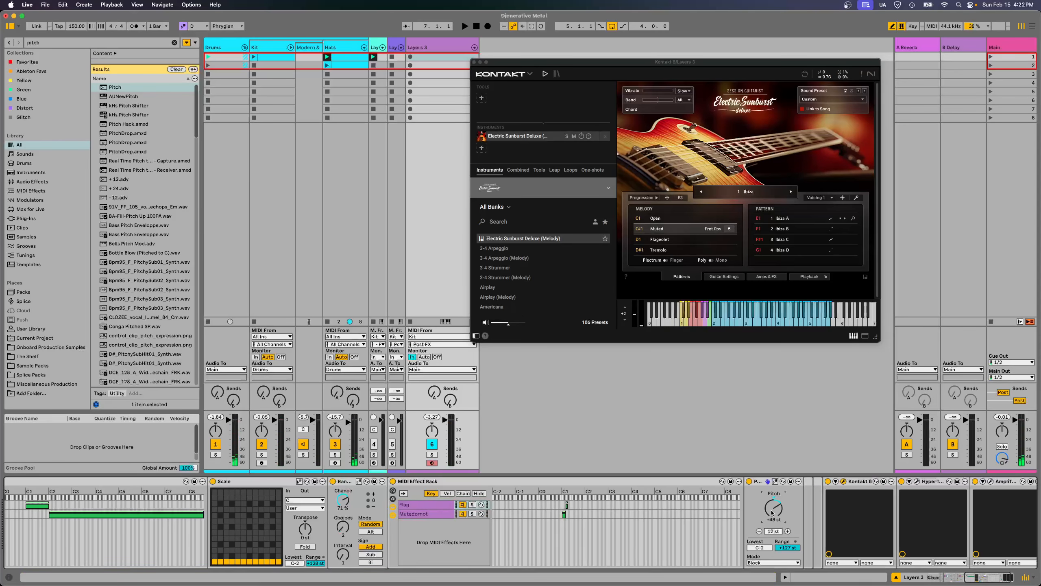
- Audition the set while reviewing the device chain back to the sequencer
key(space)
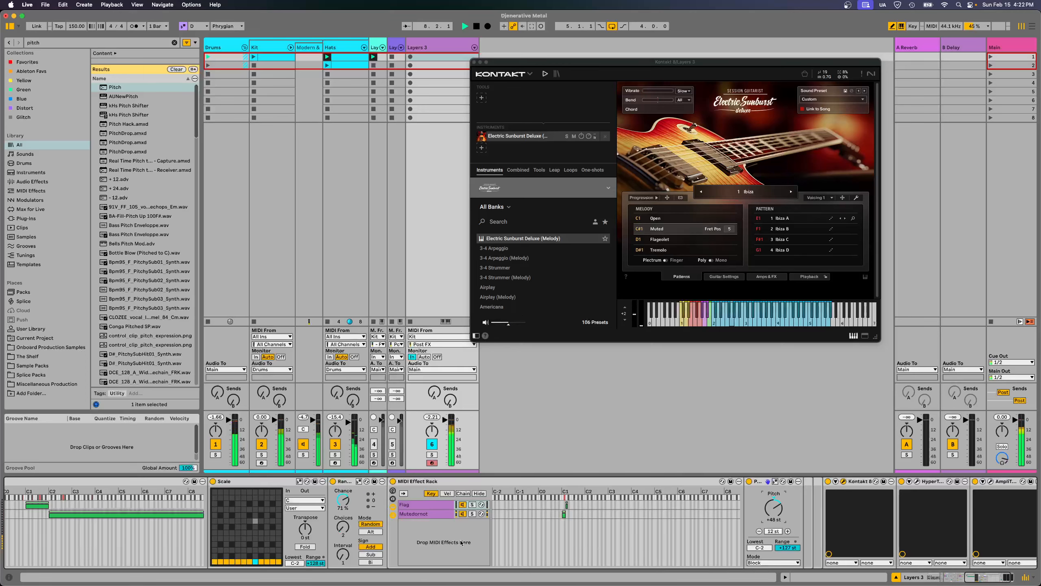
scroll(396, 547, left, 5)
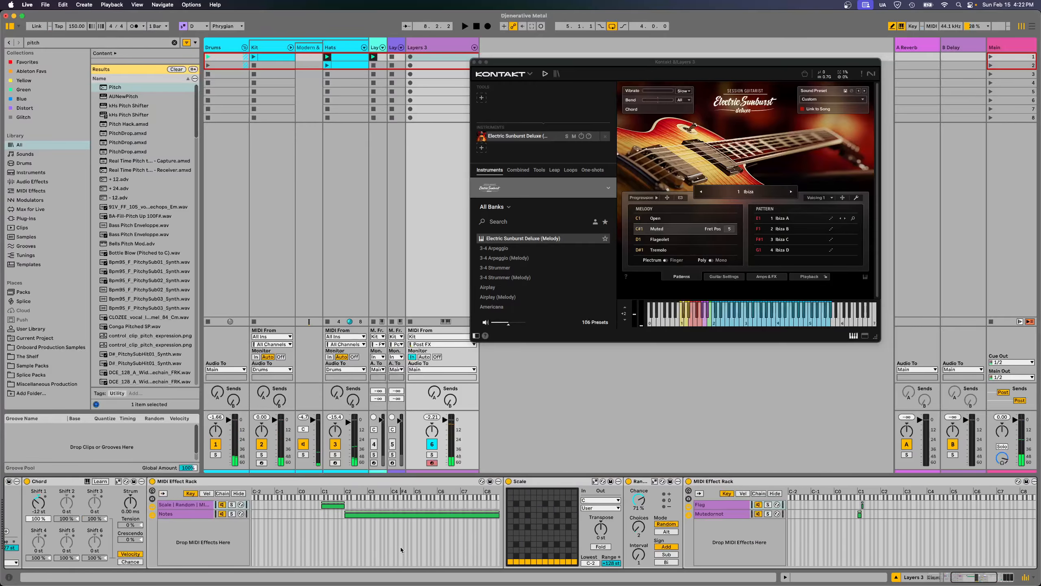
scroll(316, 544, left, 5)
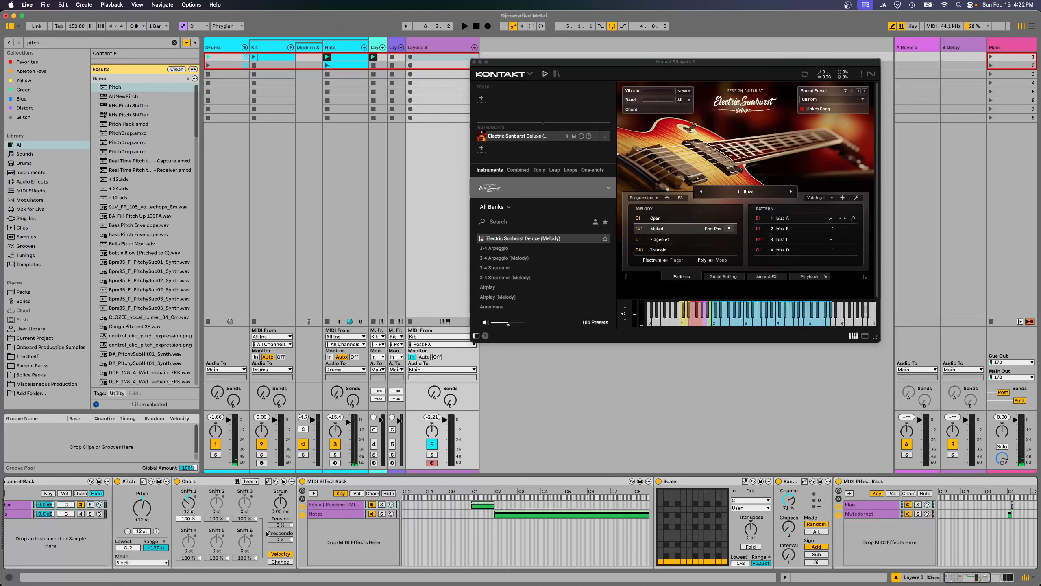
scroll(266, 533, left, 6)
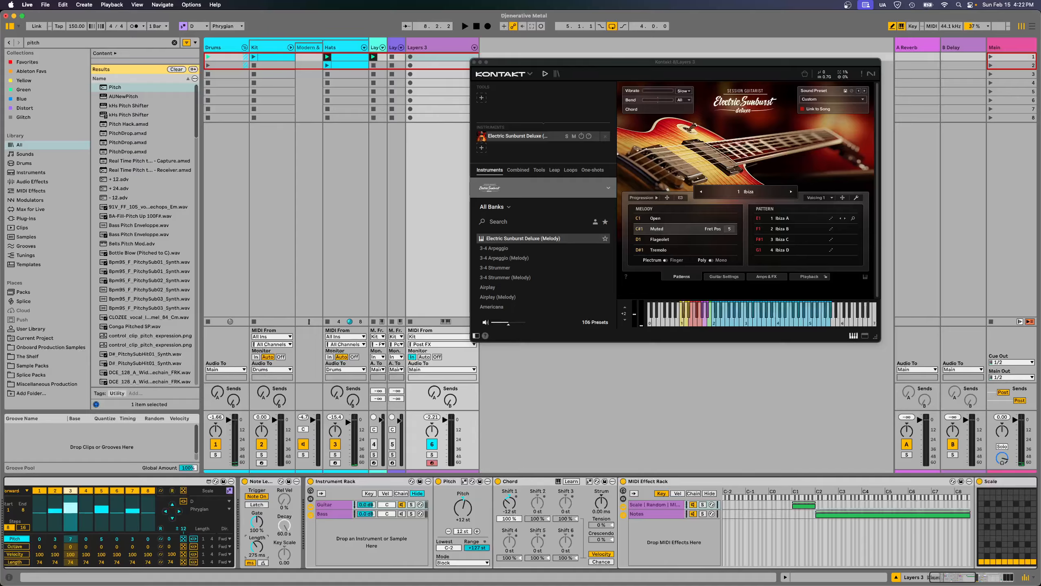
key(space)
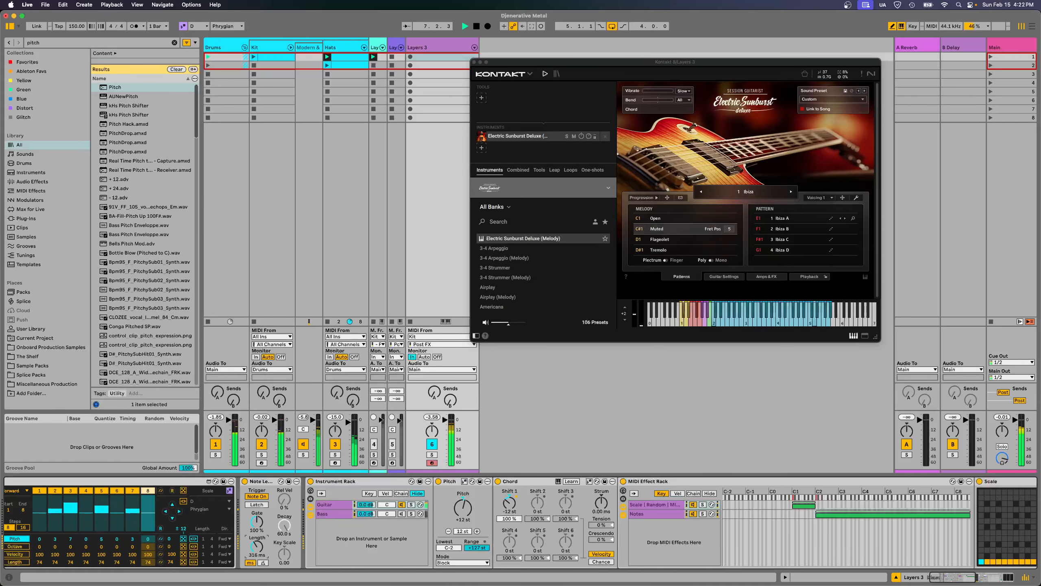
- Try the Flag chain's Pitch at +60 st during playback, return it to +48 st, and audition again
drag(944, 577, 980, 577)
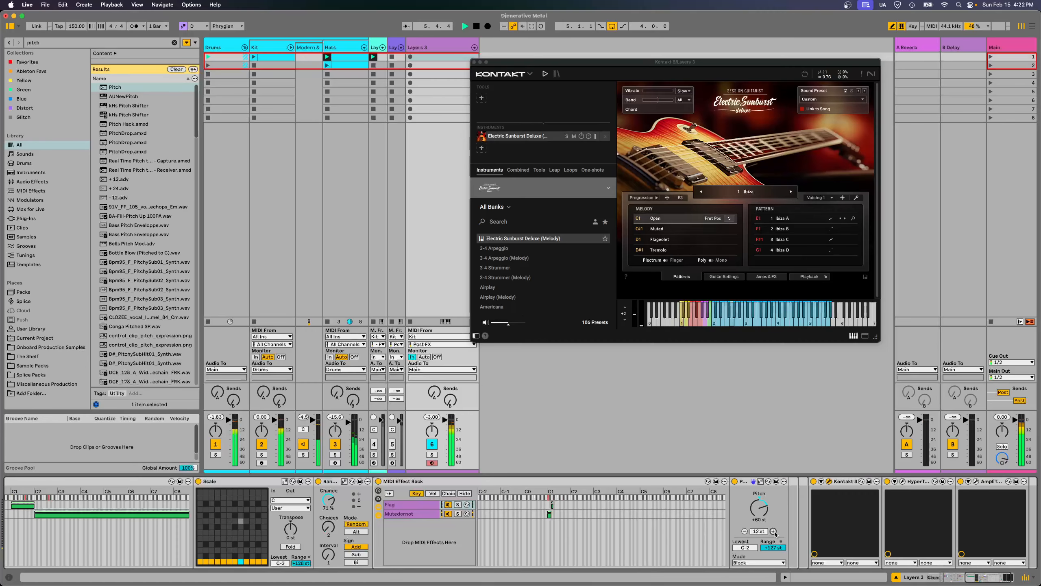
key(space)
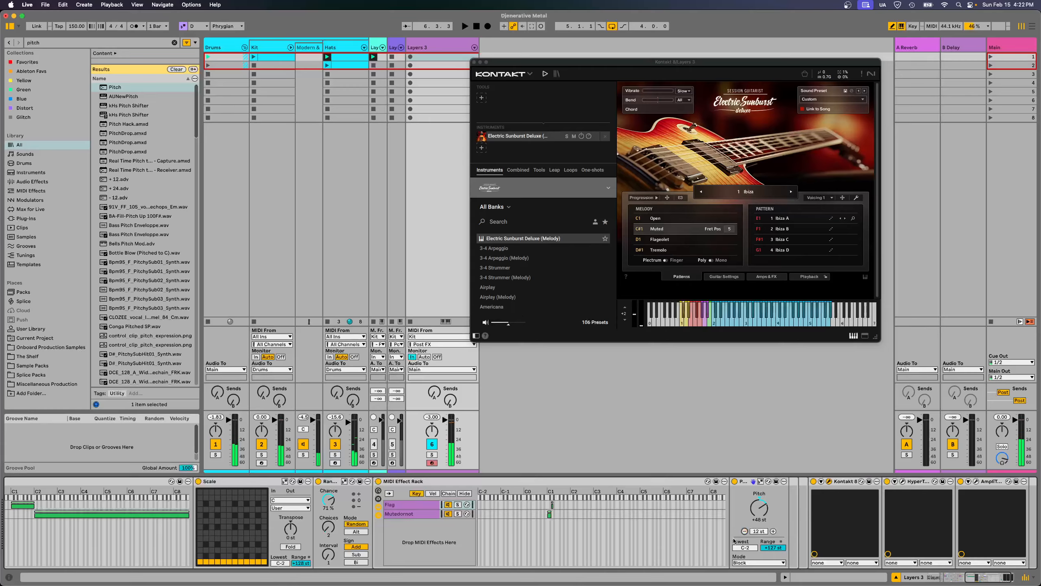
key(space)
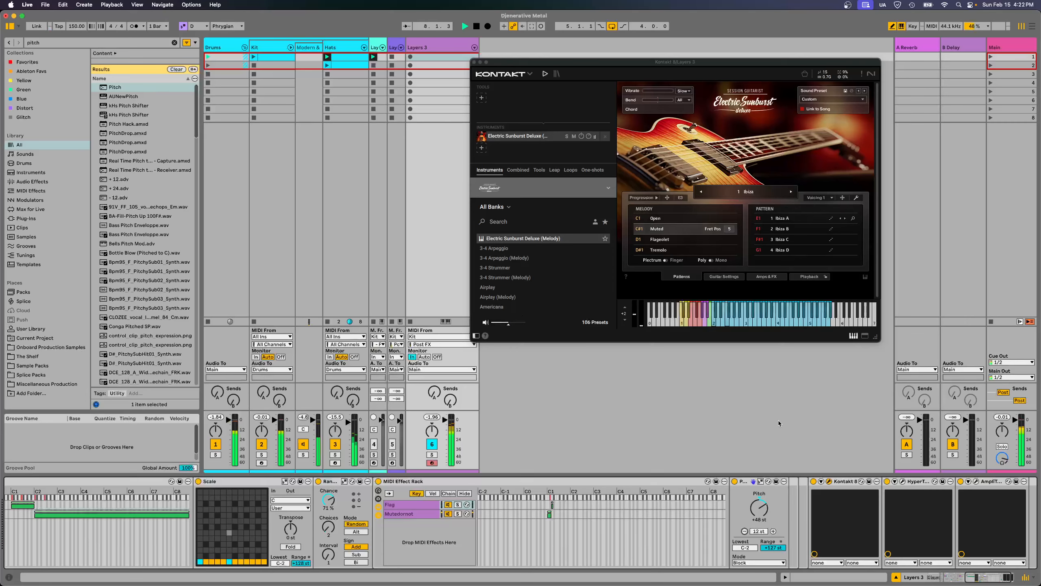
- Find the CC Control MIDI effect and insert it after Pitch in the Flag chain
scroll(667, 493, right, 2)
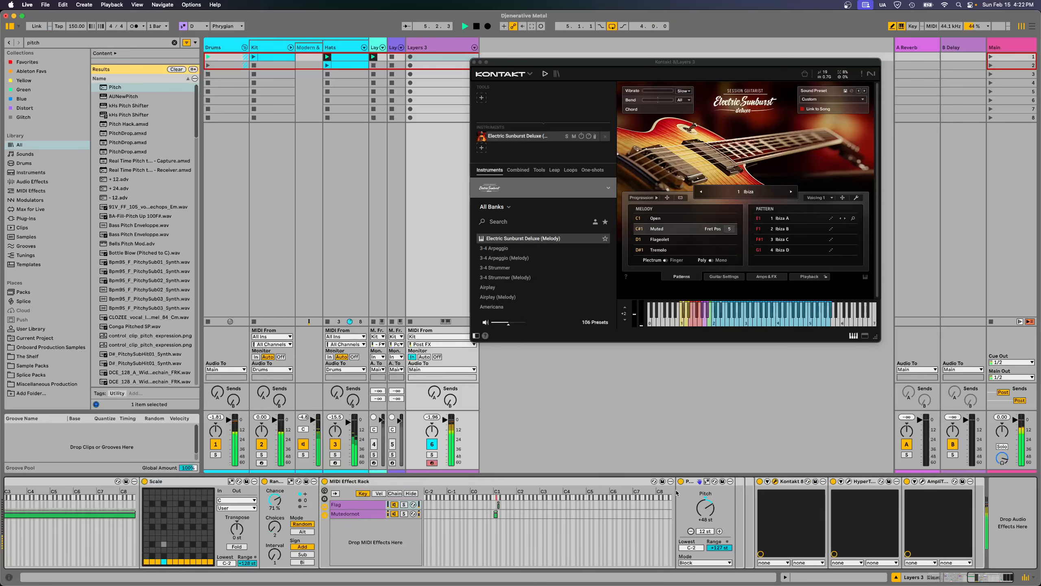
key(super+f)
text(cco)
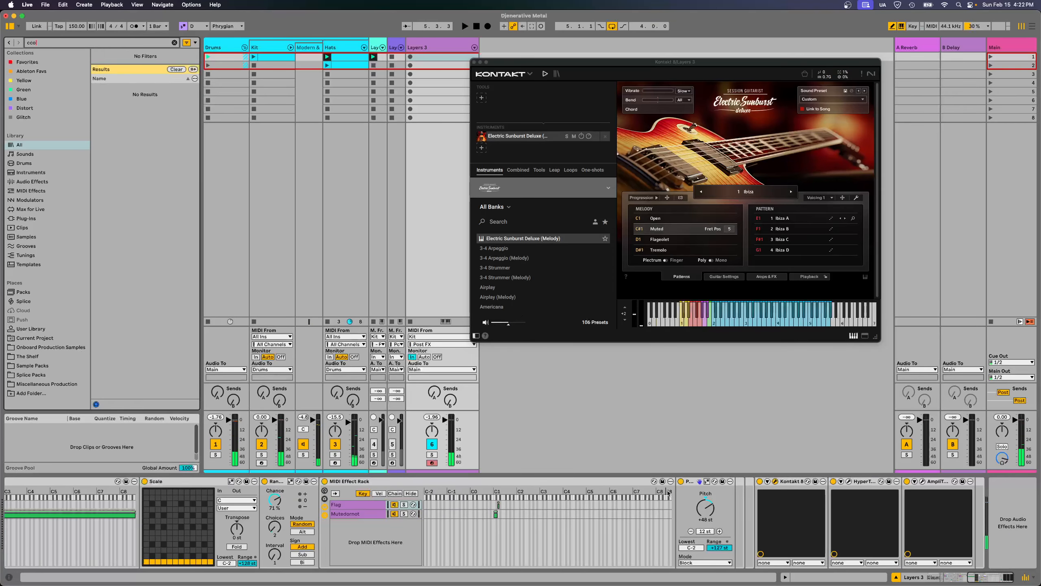
key(BackSpace)
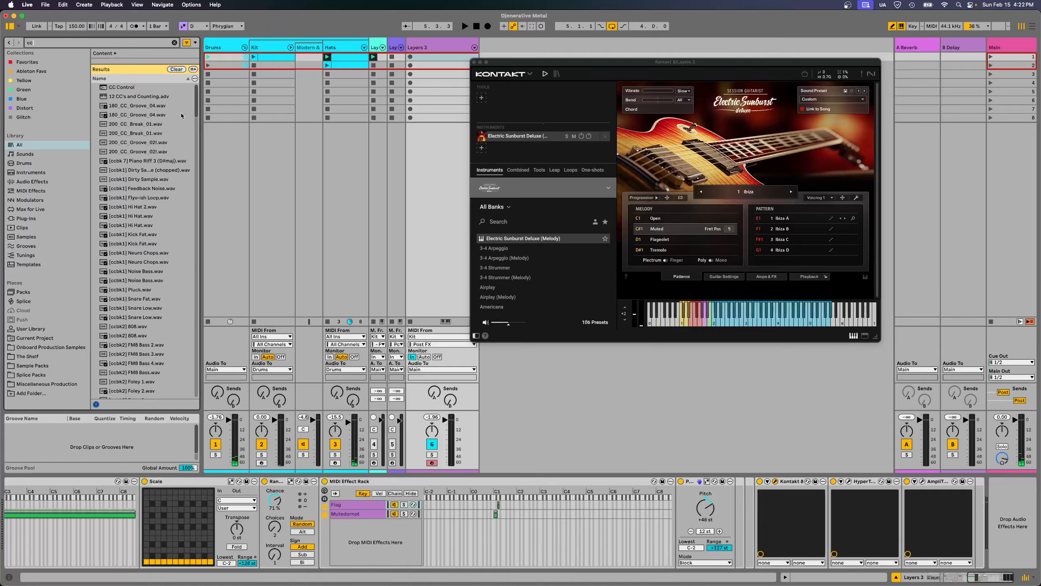
drag(128, 87, 737, 507)
- Find the Envelope MIDI device and insert it between Pitch and CC Control
key(super+f)
key(BackSpace)
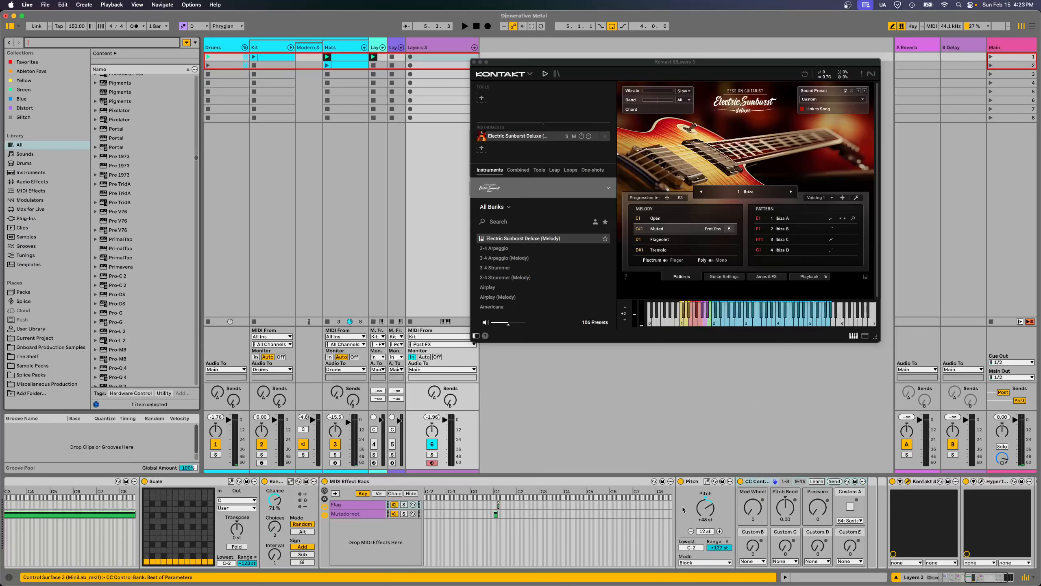
text(midi envelop)
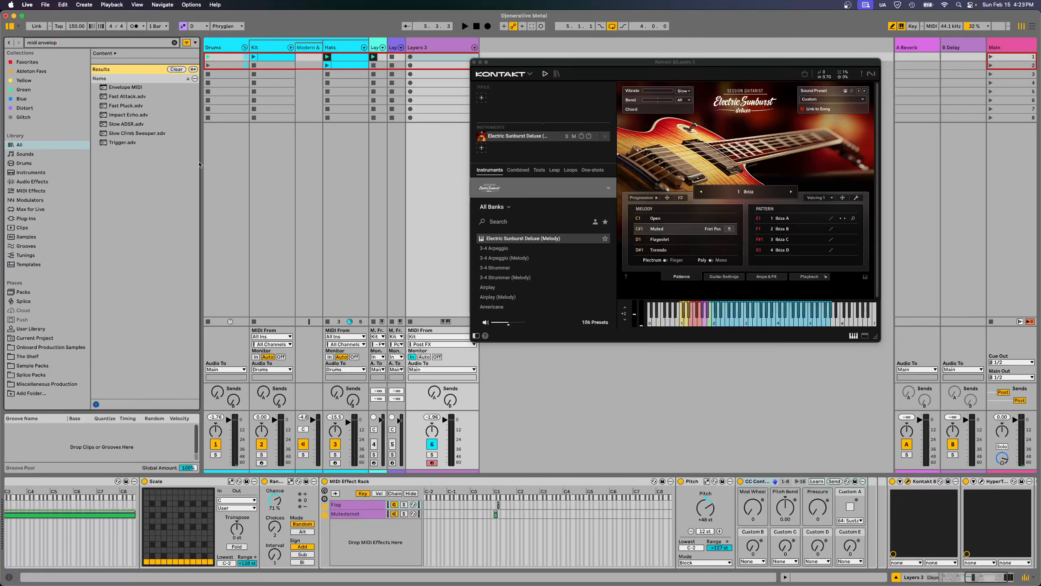
drag(139, 87, 715, 525)
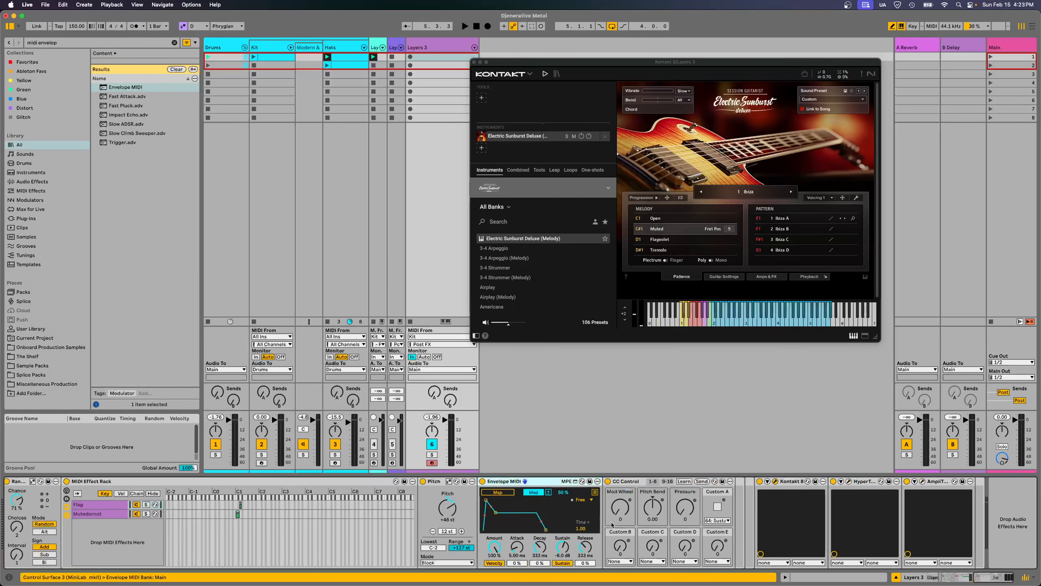
- Set Envelope MIDI to Remote with sustain -inf dB and decay 521 ms, map it to CC Control's Pitch Bend, and start playback
click(540, 494)
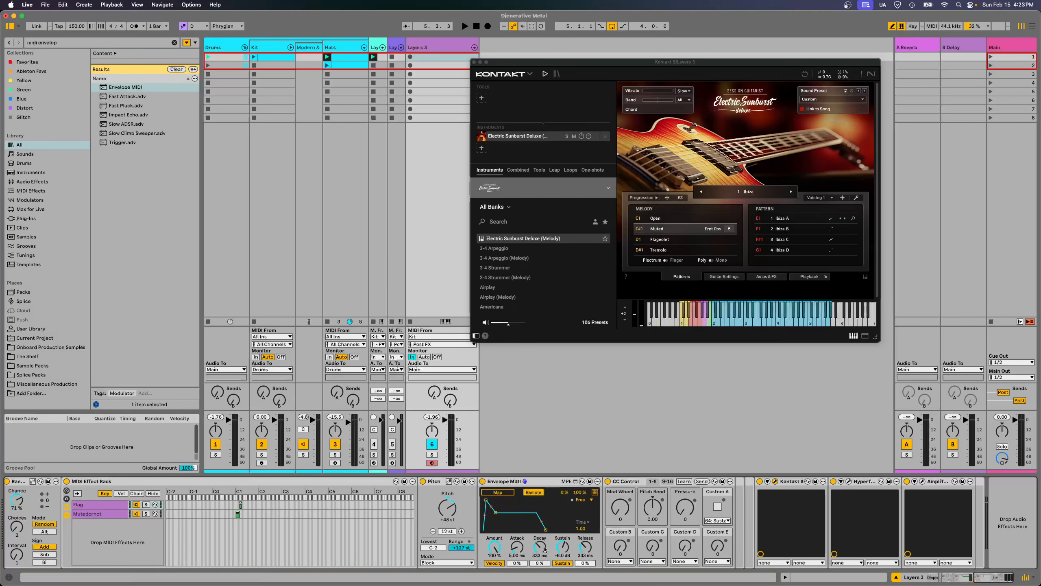
drag(540, 547, 564, 571)
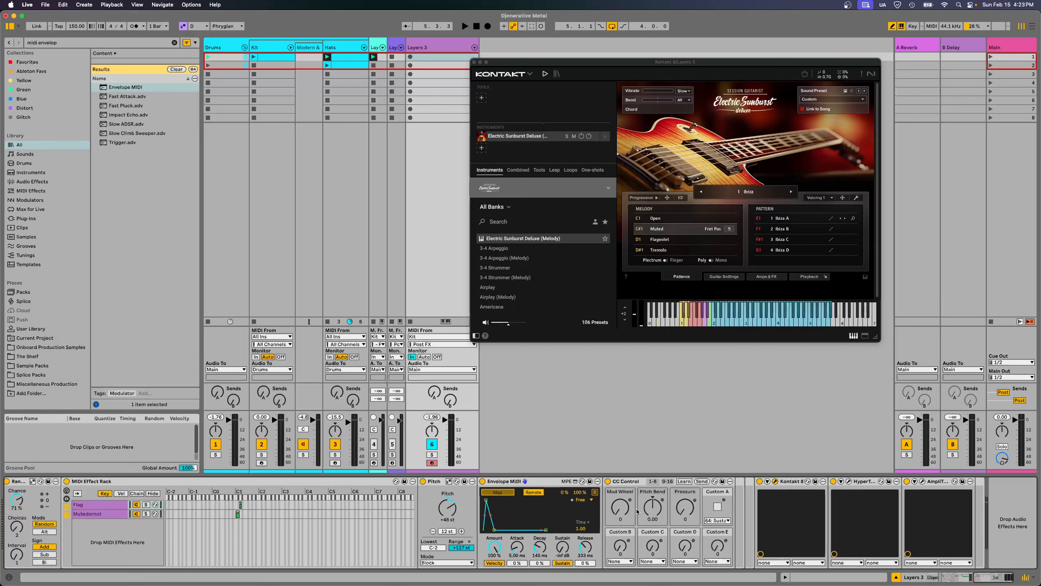
click(653, 507)
key(space)
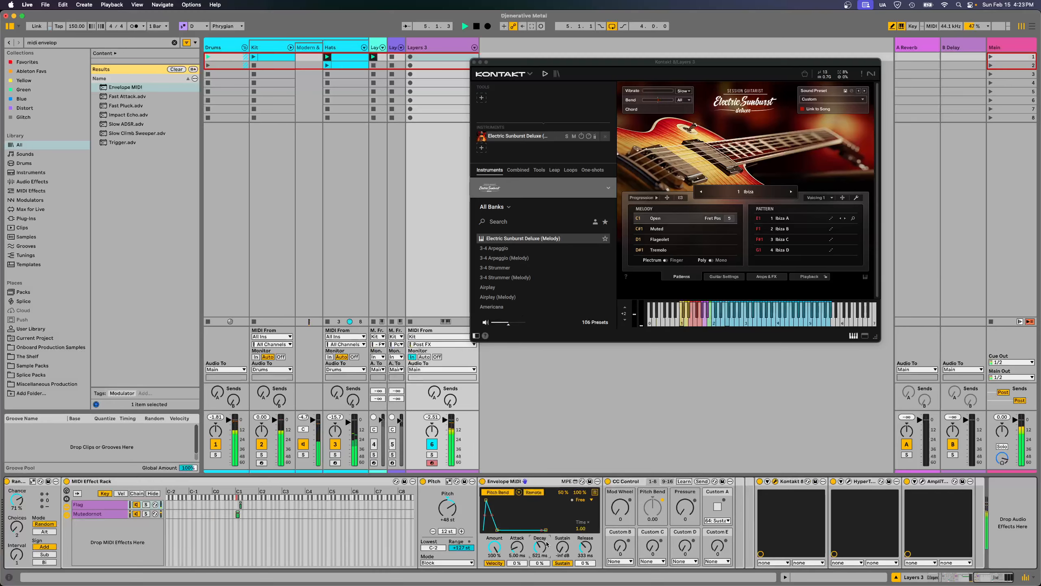
- Shift Kontakt's on-screen keyboard up one octave and audition the set with the pitch-bend envelope
click(625, 310)
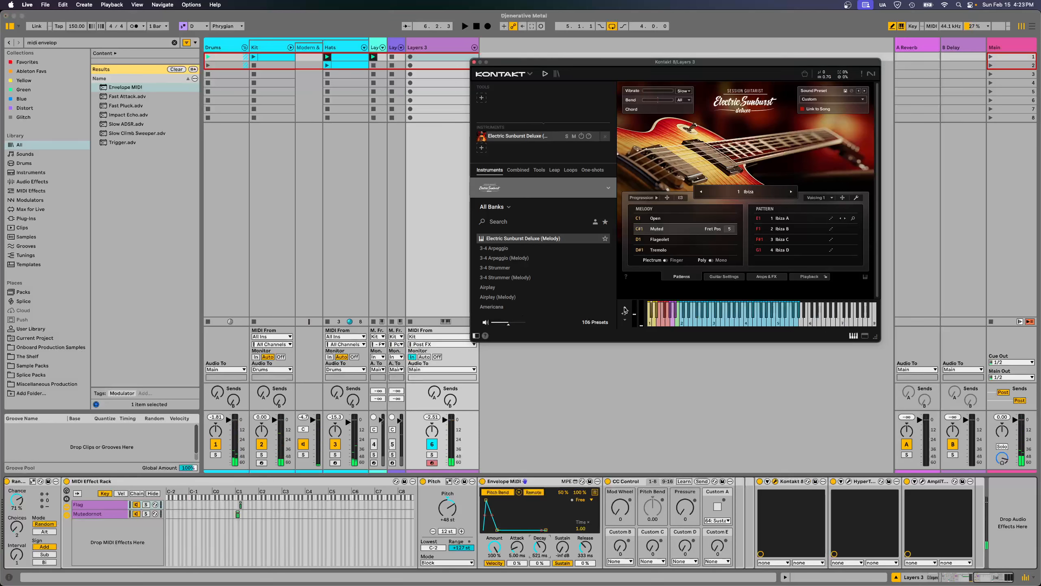
click(625, 379)
key(space)
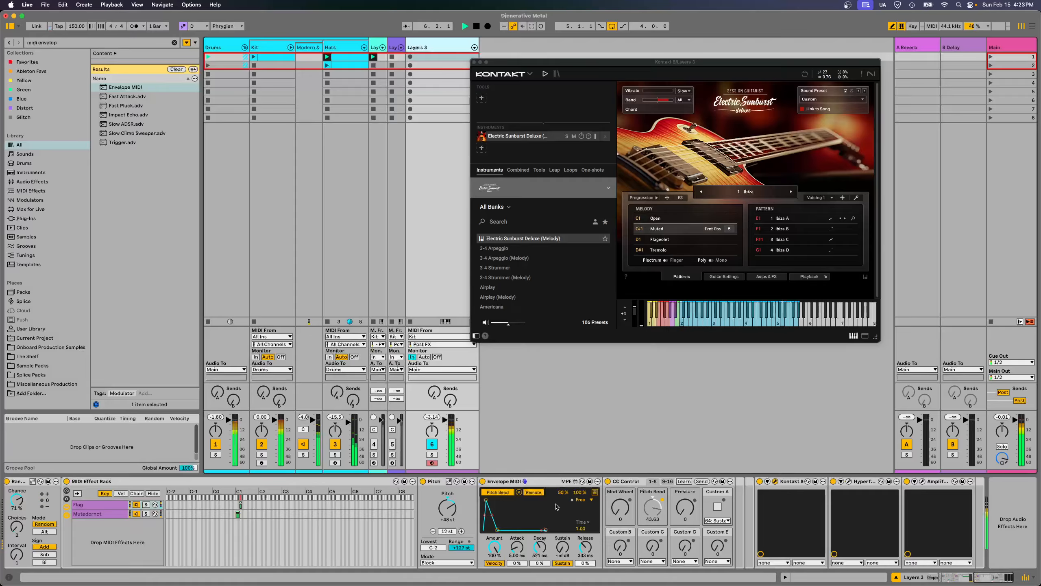
- Return to the Instrument Rack and select its Bass chain
scroll(532, 516, left, 3)
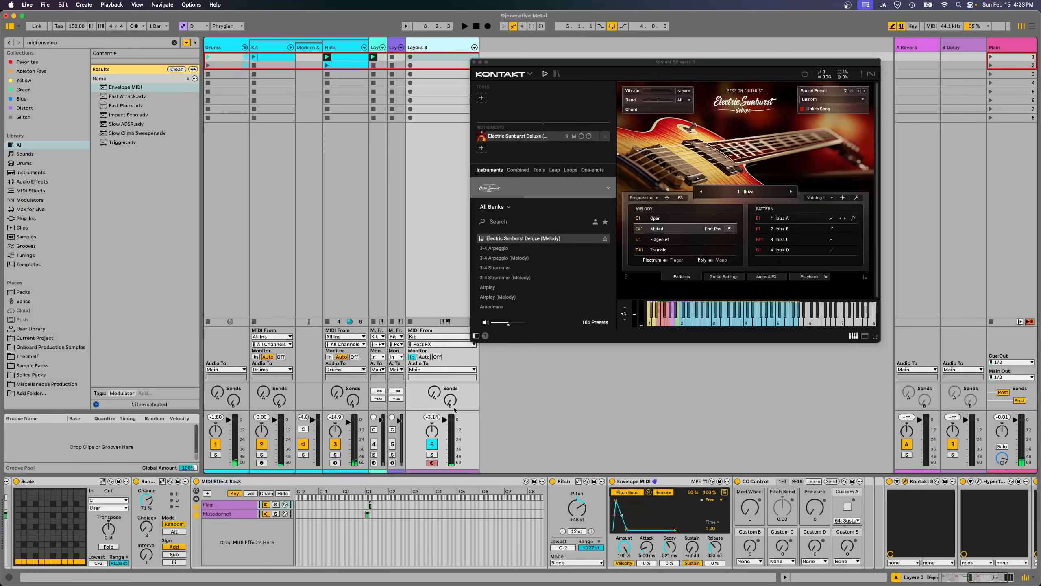
scroll(404, 543, left, 6)
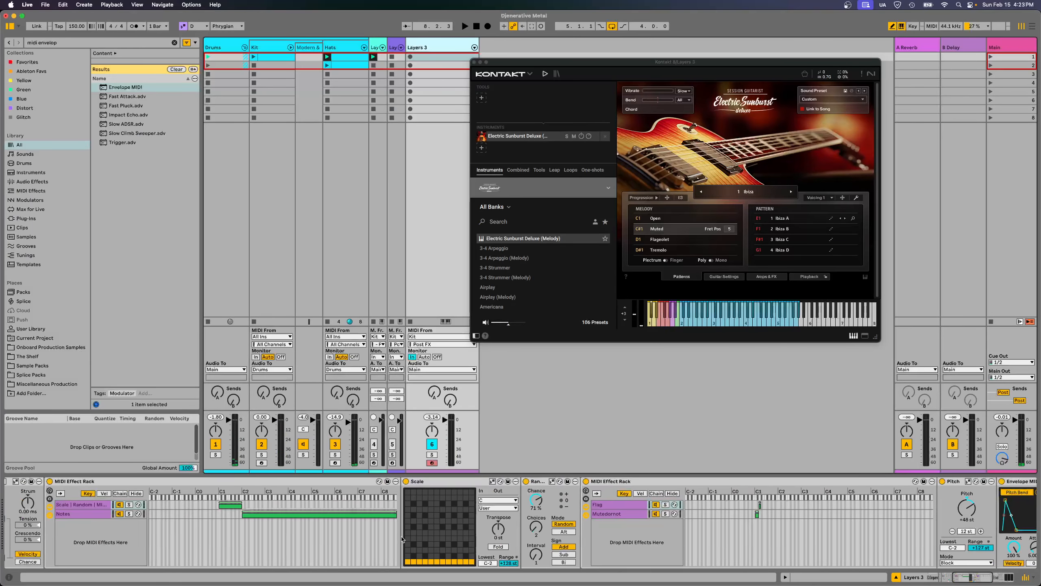
scroll(398, 535, left, 5)
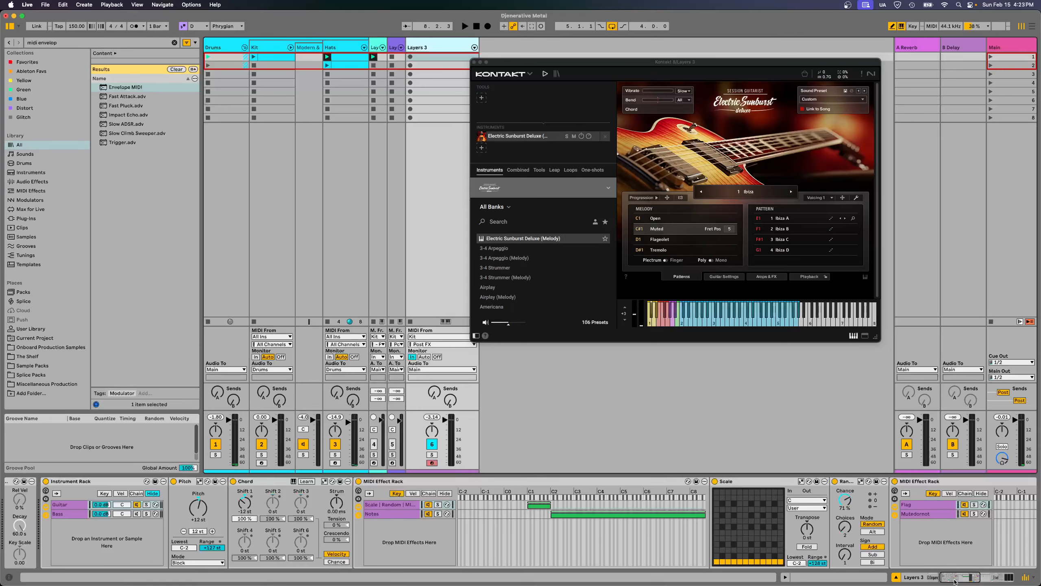
drag(954, 580, 939, 580)
click(387, 515)
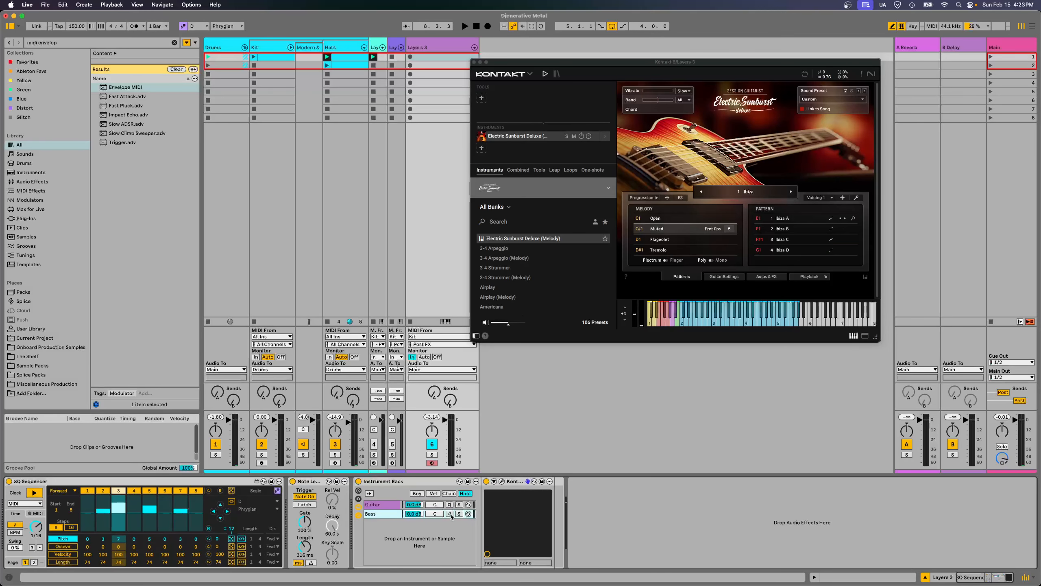
- Replace the guitar's plug-in window with the Bass chain's Kontakt, load Icon Bass (Melody) from the Icon Bass library and audition it
click(475, 62)
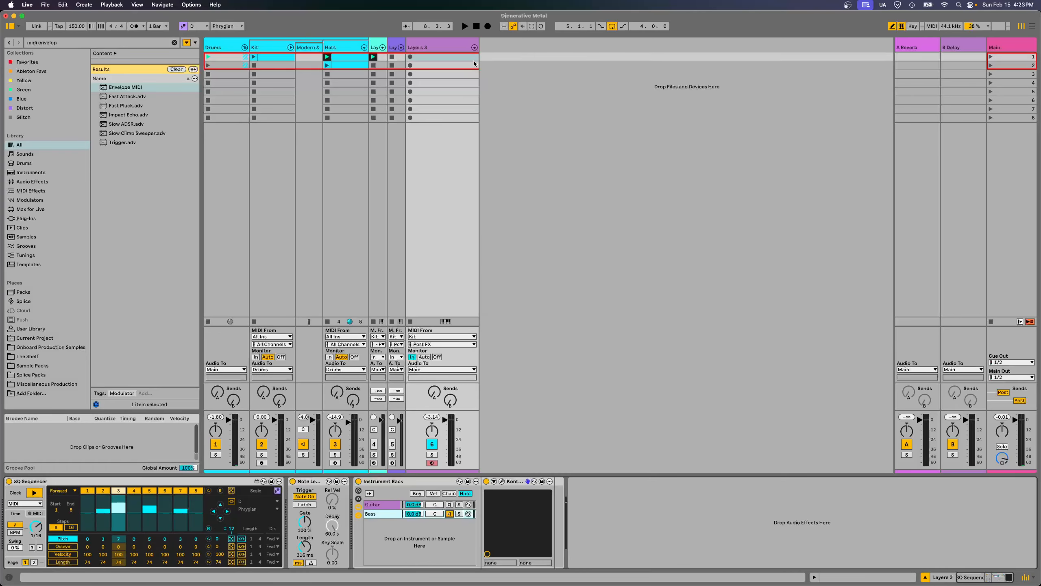
key(super+alt+p)
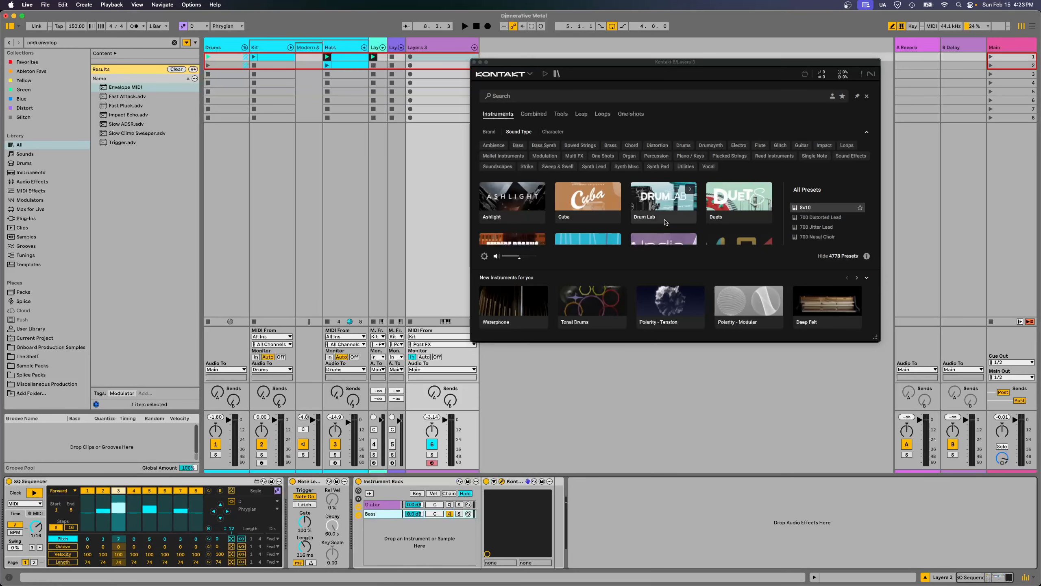
click(866, 135)
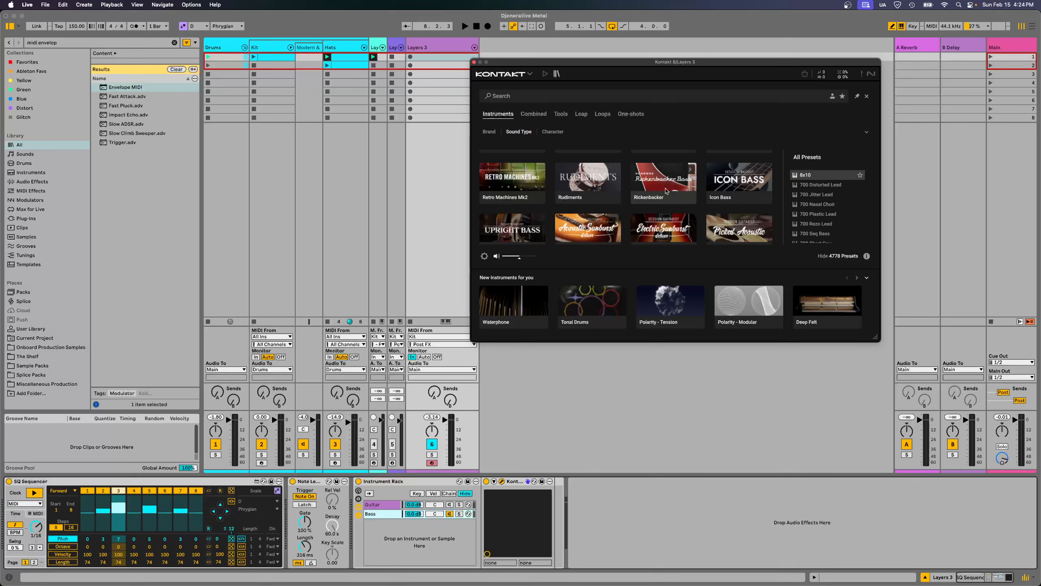
click(732, 185)
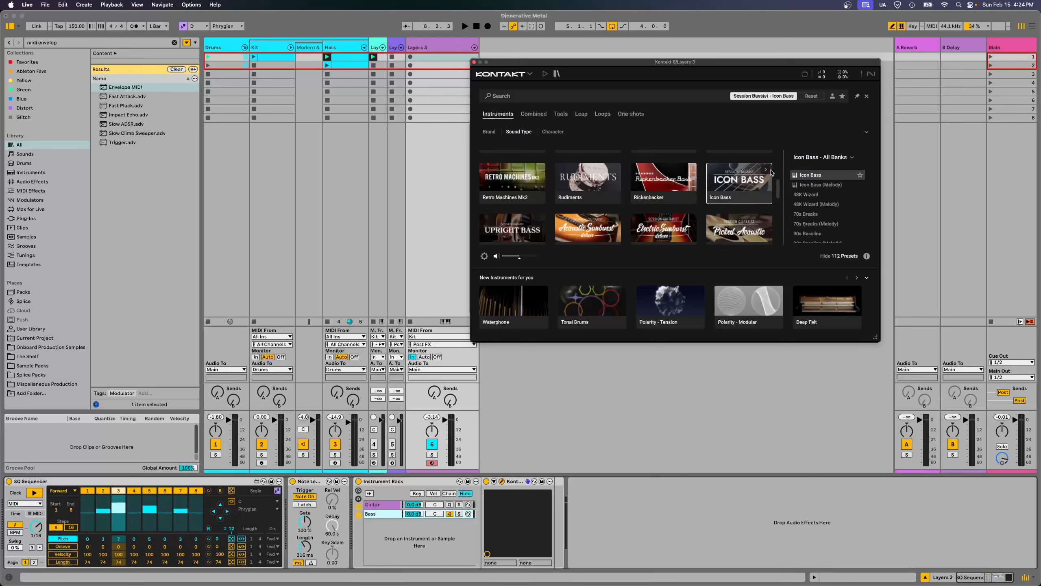
click(815, 185)
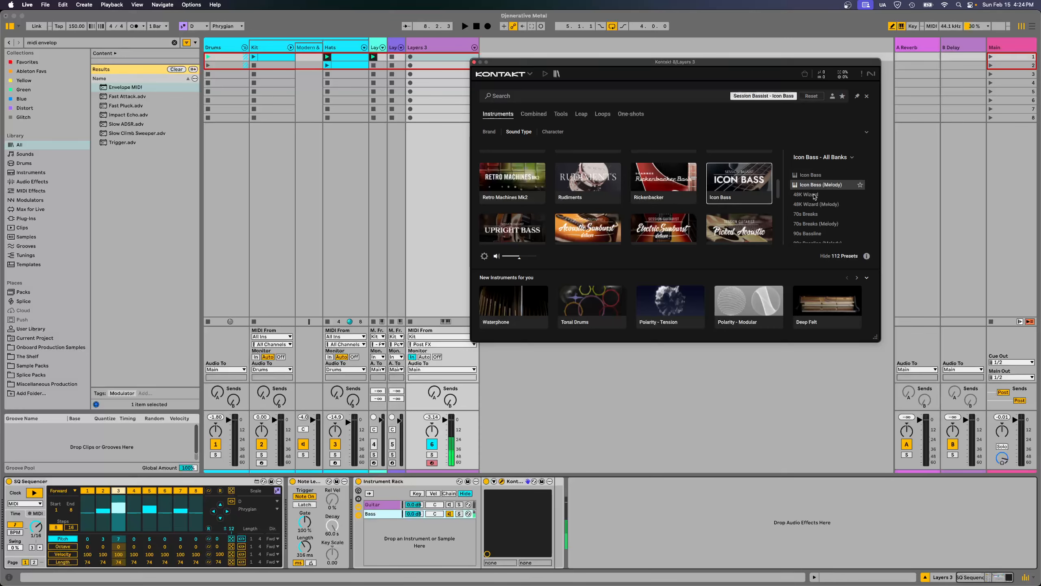
key(space)
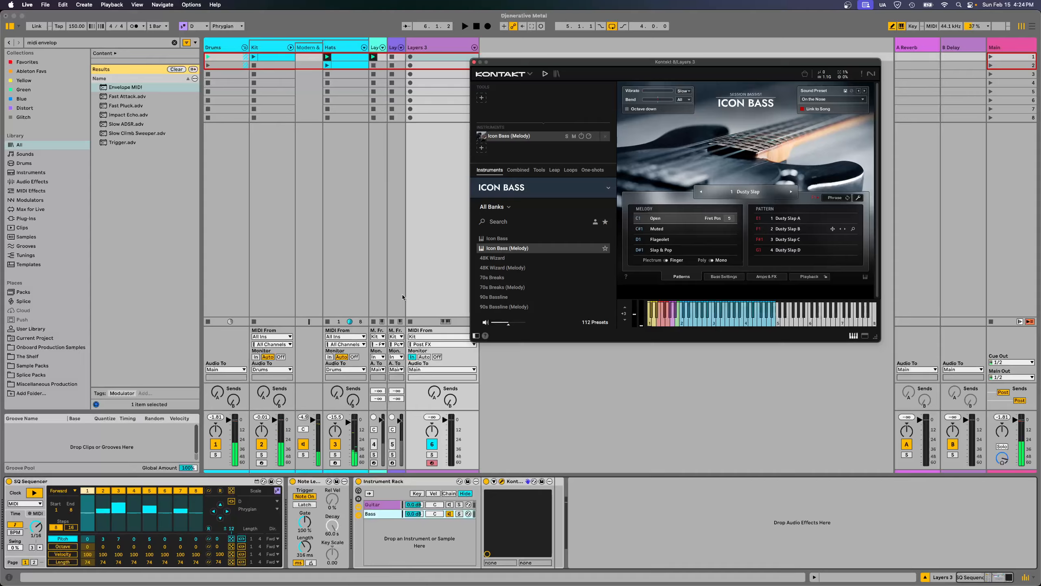
key(c)
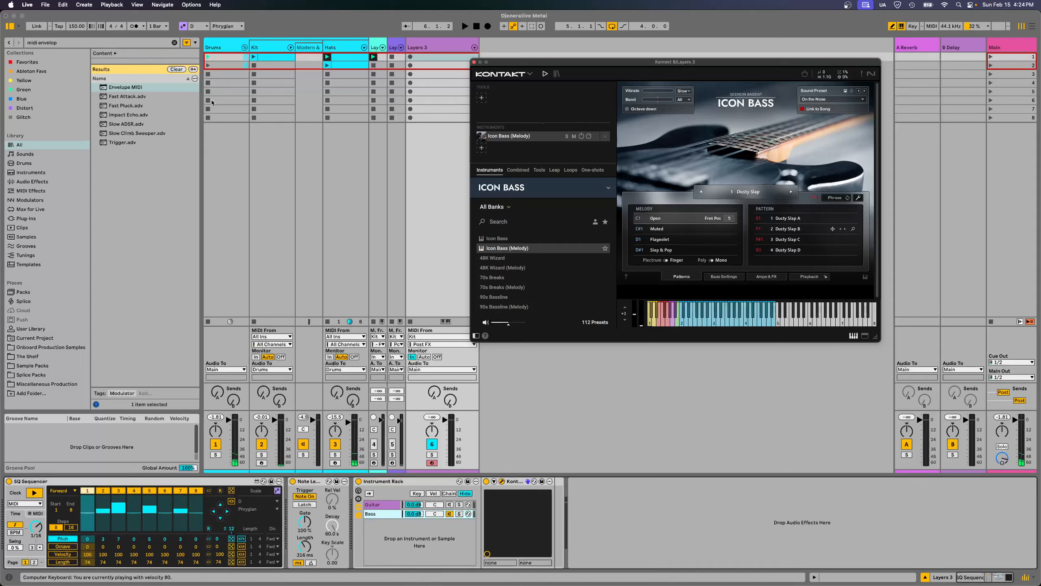
- Insert a Pitch device before Kontakt in the Bass chain, raise it to +12 st and audition the bass
key(super+f)
text(pitch)
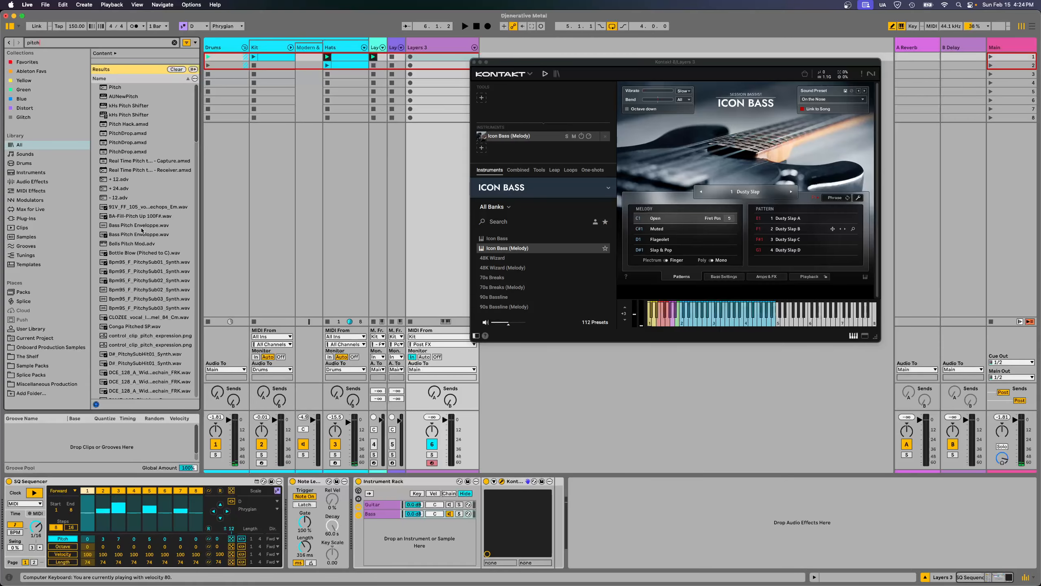
mouse_move(115, 91)
mouse_down()
mouse_move(489, 492)
mouse_move(488, 515)
mouse_up()
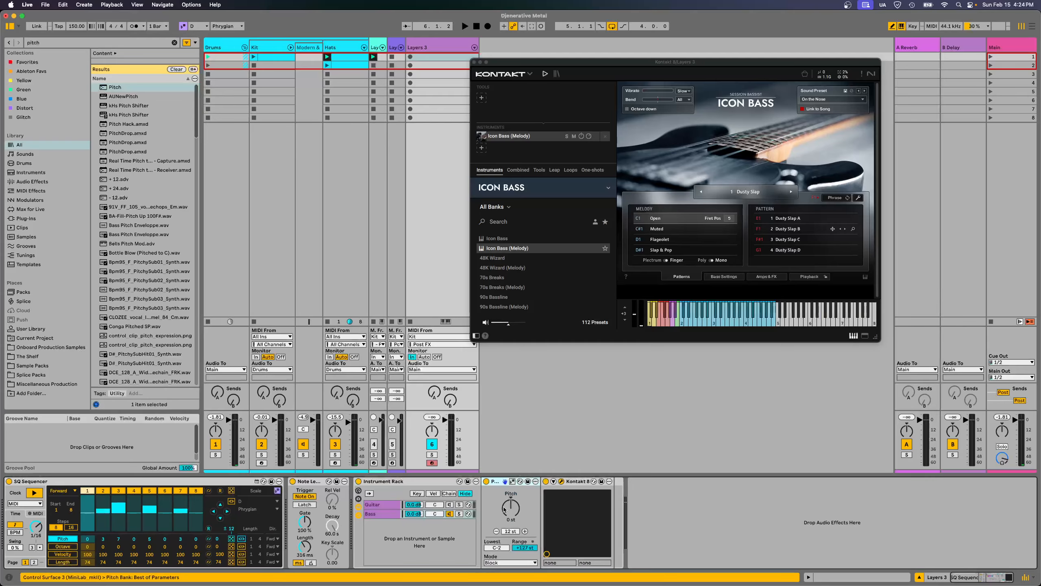
click(525, 532)
key(space)
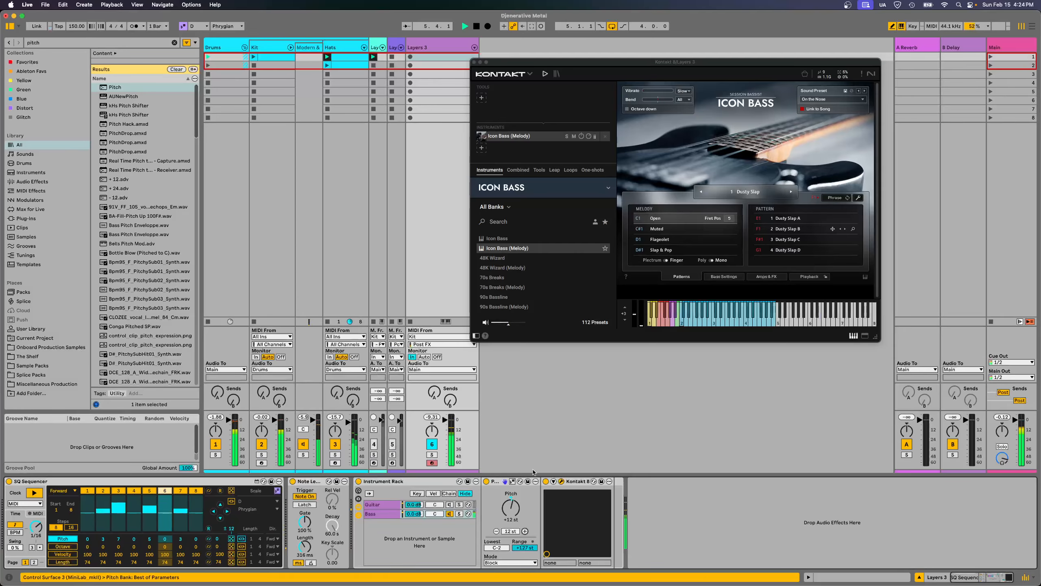
key(space)
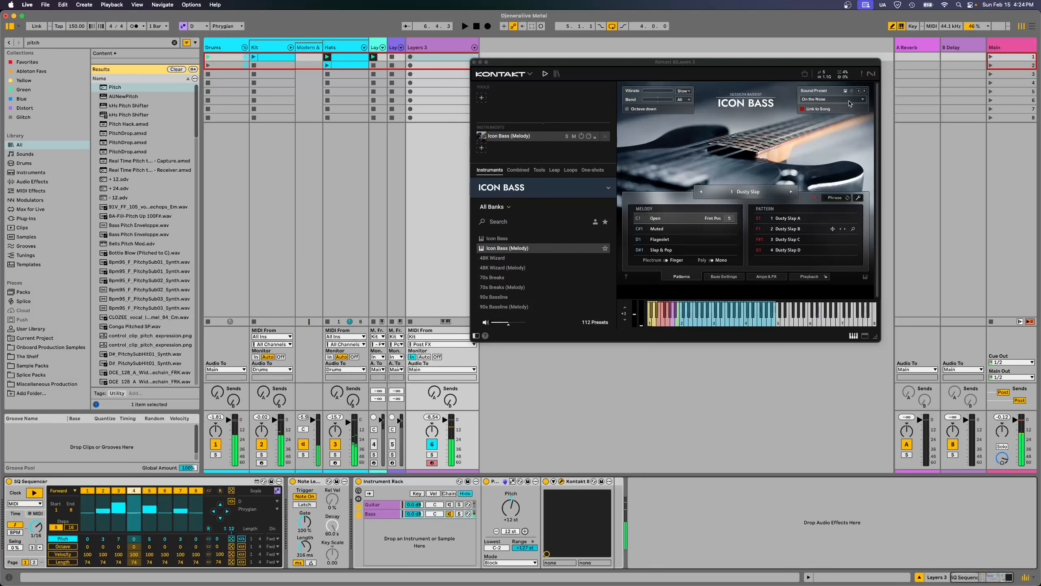
- Set Icon Bass to the Pressure Clean sound preset and the Slap & Pop articulation, and close the Kontakt window
click(851, 99)
click(860, 101)
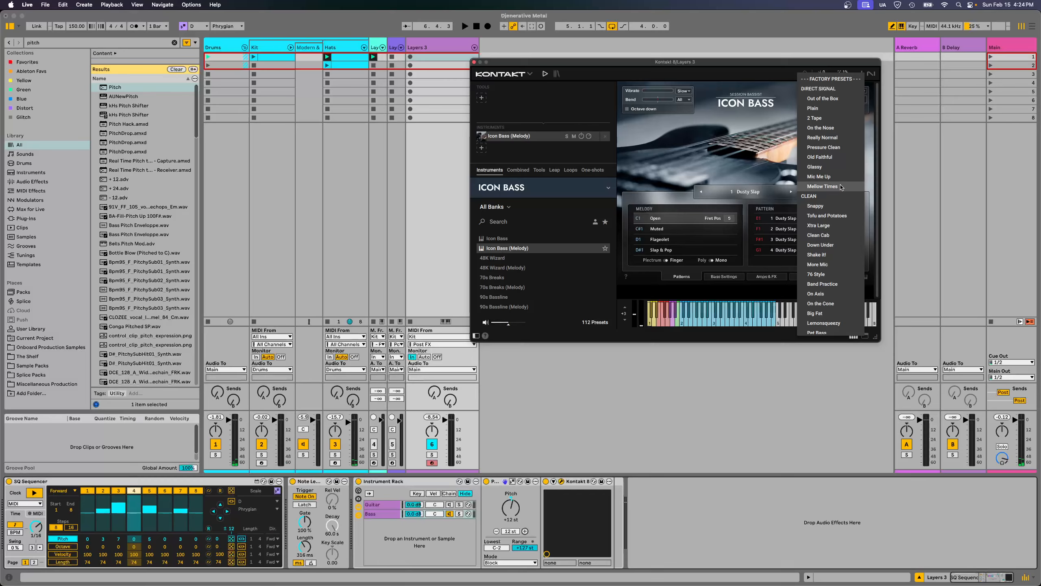
click(839, 148)
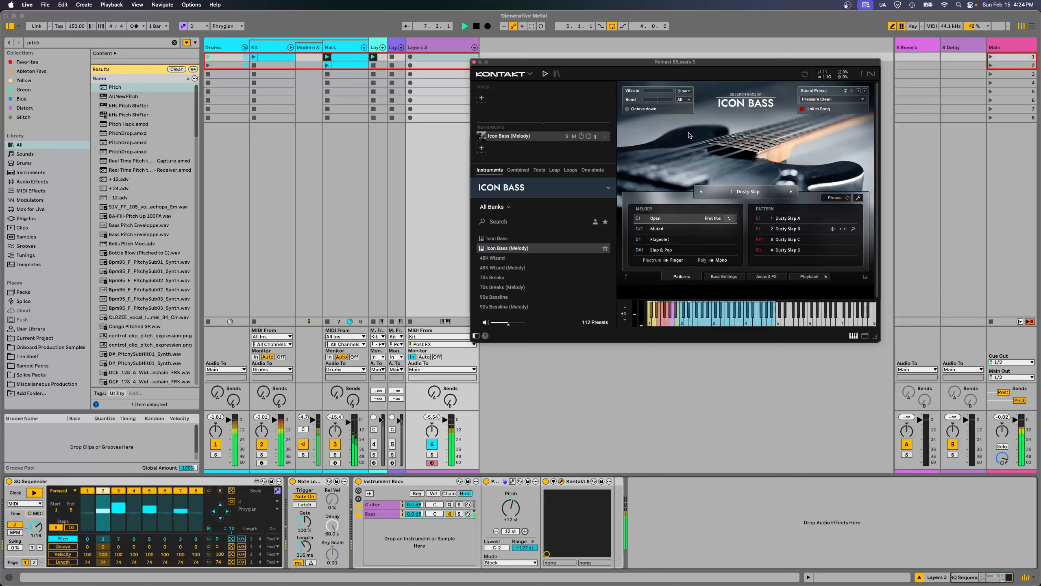
click(672, 250)
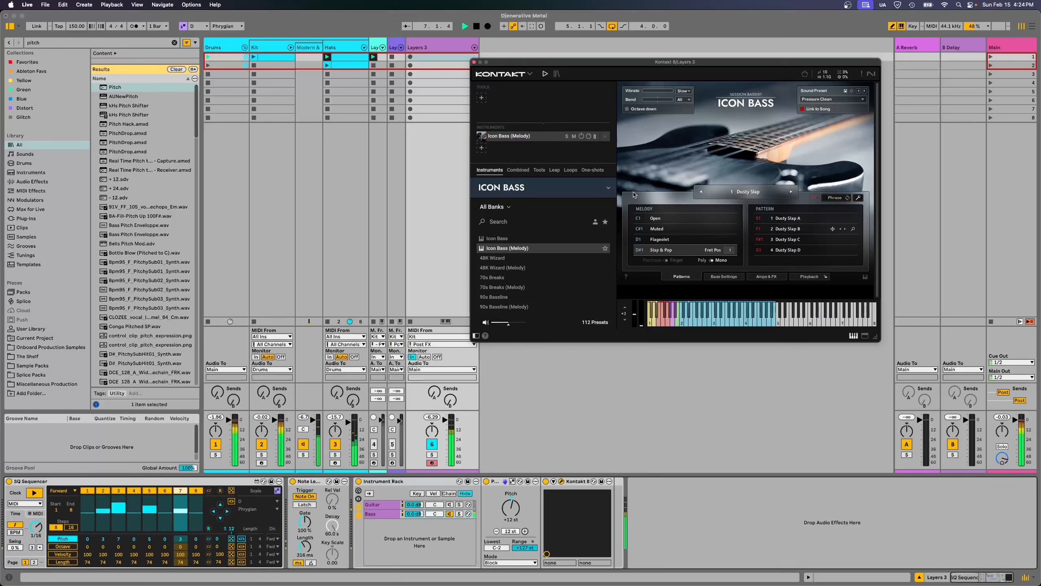
click(474, 62)
- Find Guitar Rig 7 in the browser and insert it after Kontakt in the Bass chain
key(super+f)
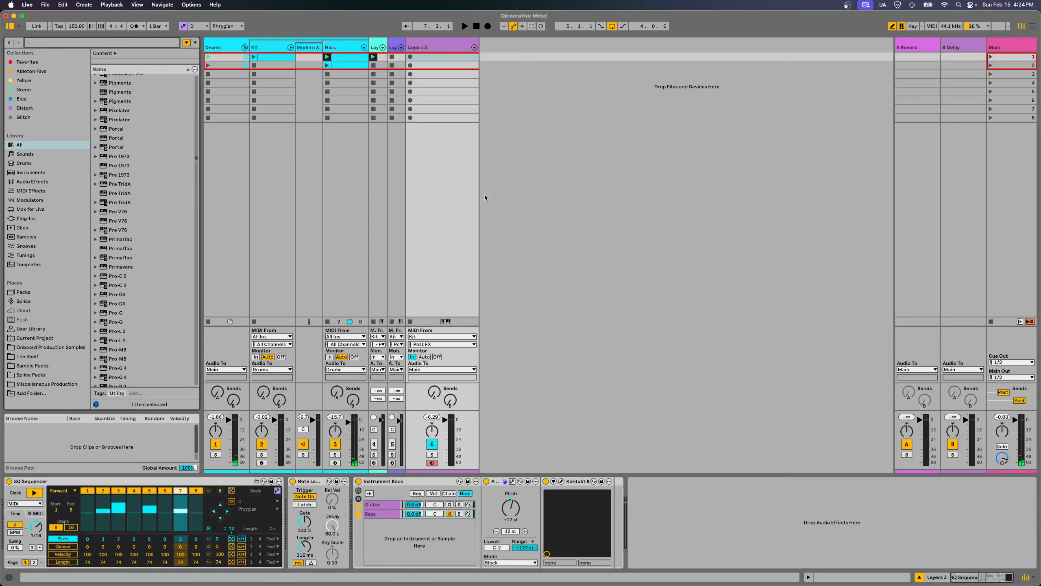
text(amp)
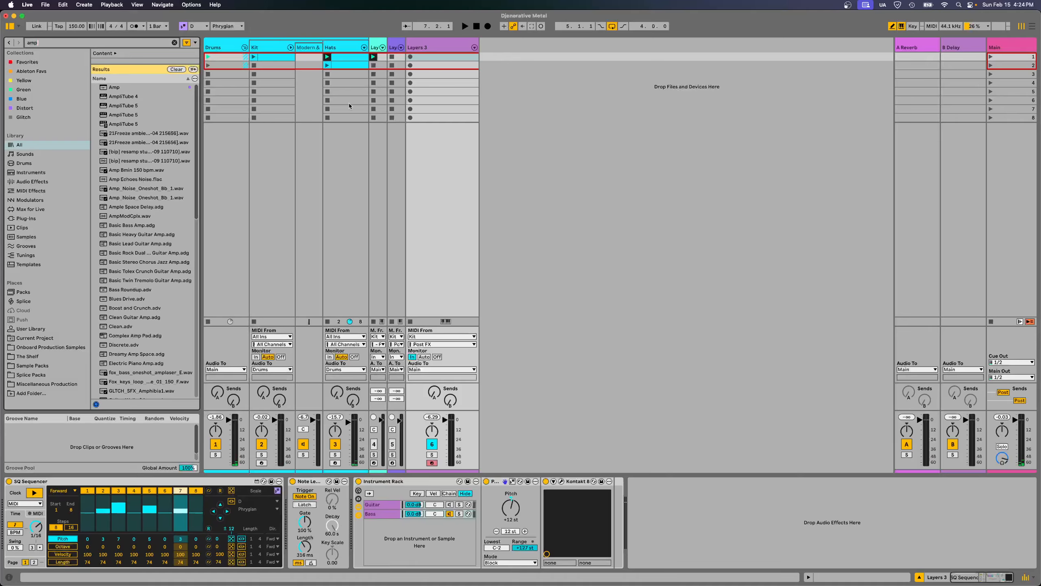
key(super+f)
text(guitar)
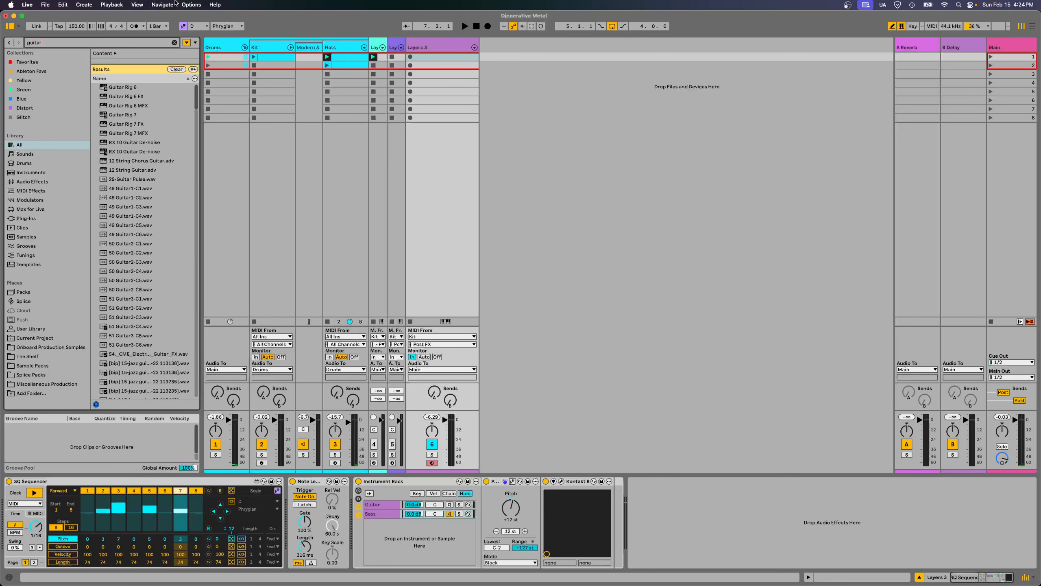
drag(120, 115, 609, 498)
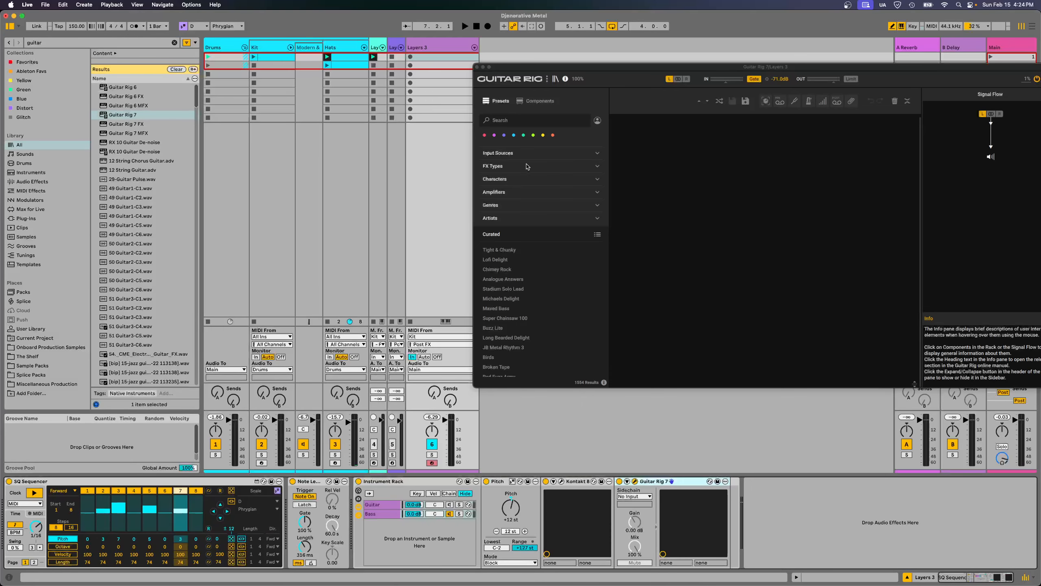
drag(500, 69, 484, 68)
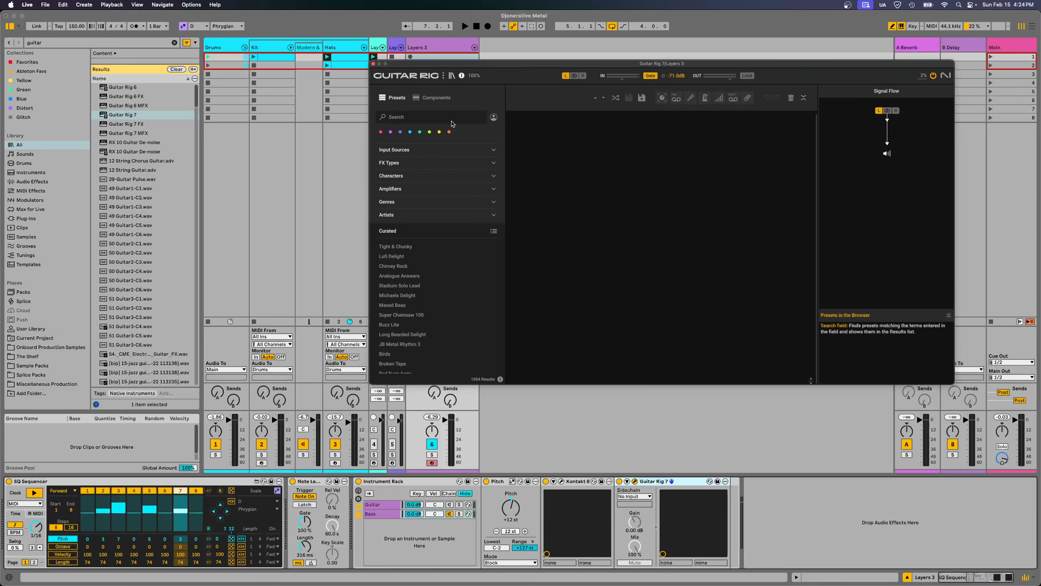
- Filter Guitar Rig's presets to the Bass input source, load Dirty Studio Bass and play the set
click(401, 150)
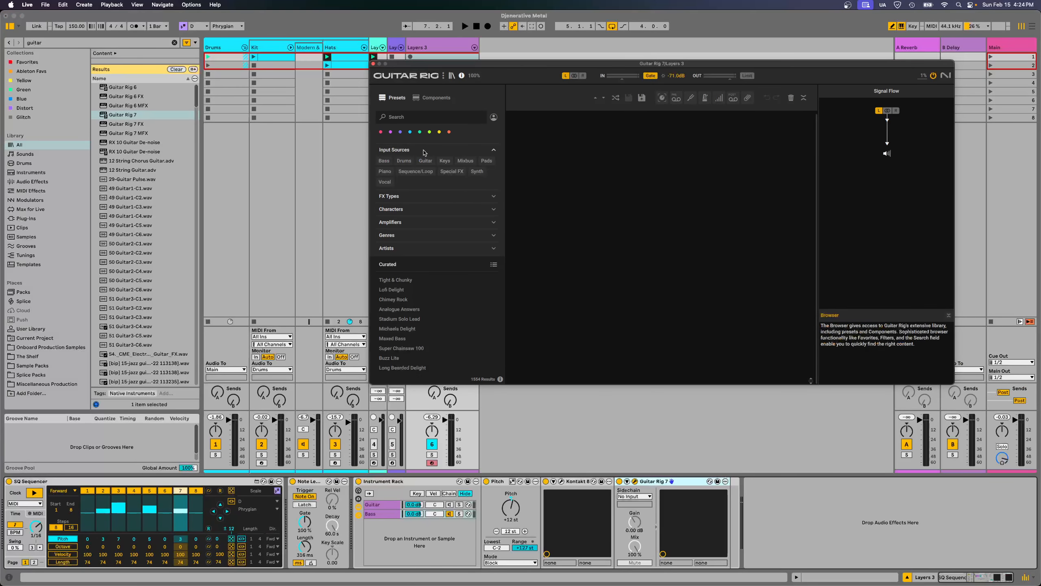
click(383, 161)
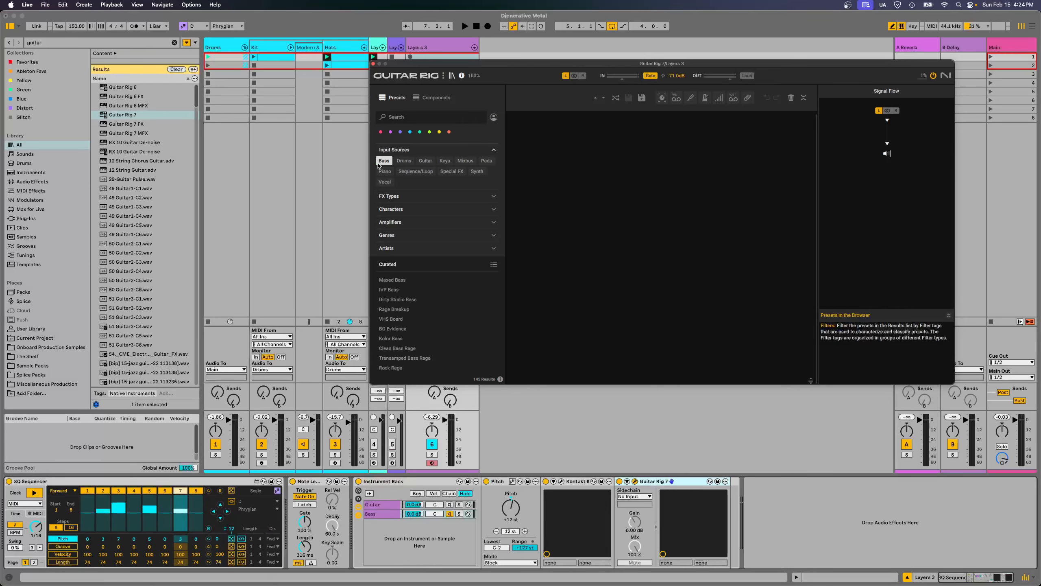
click(412, 299)
double_click(409, 301)
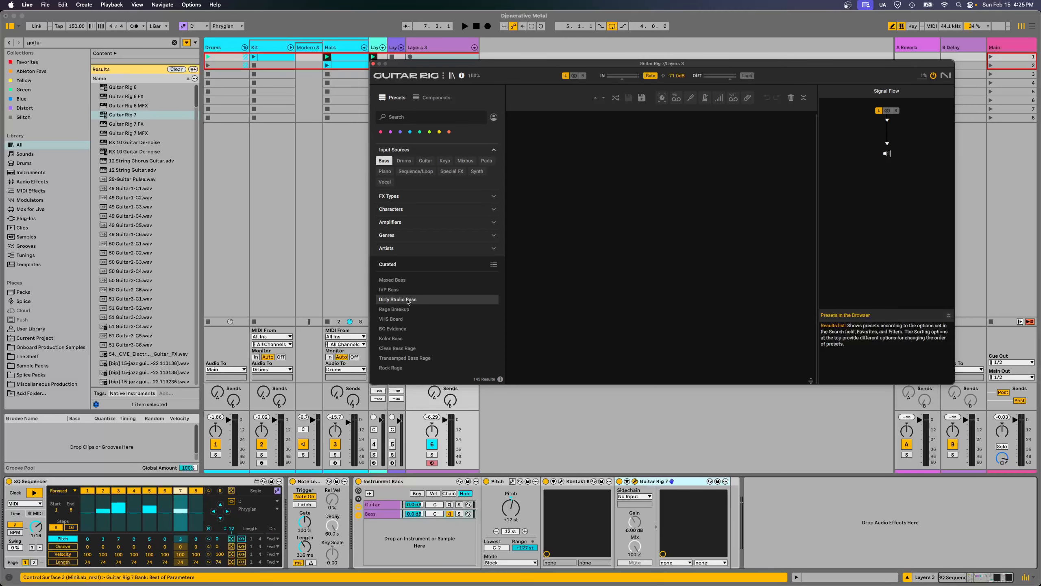
key(space)
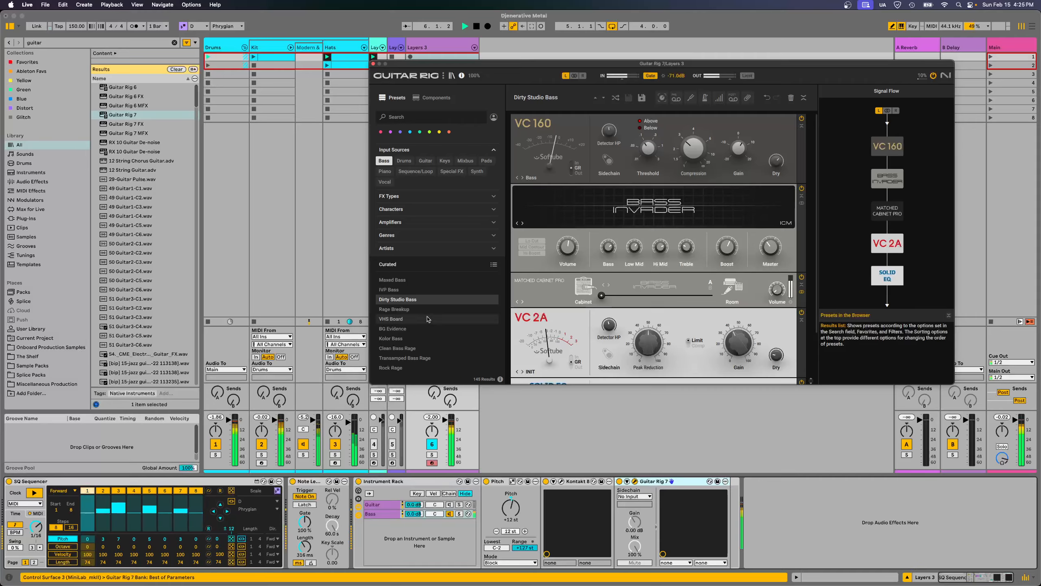
- Try the Rock Rage, Kolor Bass and Amp Pig presets on the bass
double_click(406, 367)
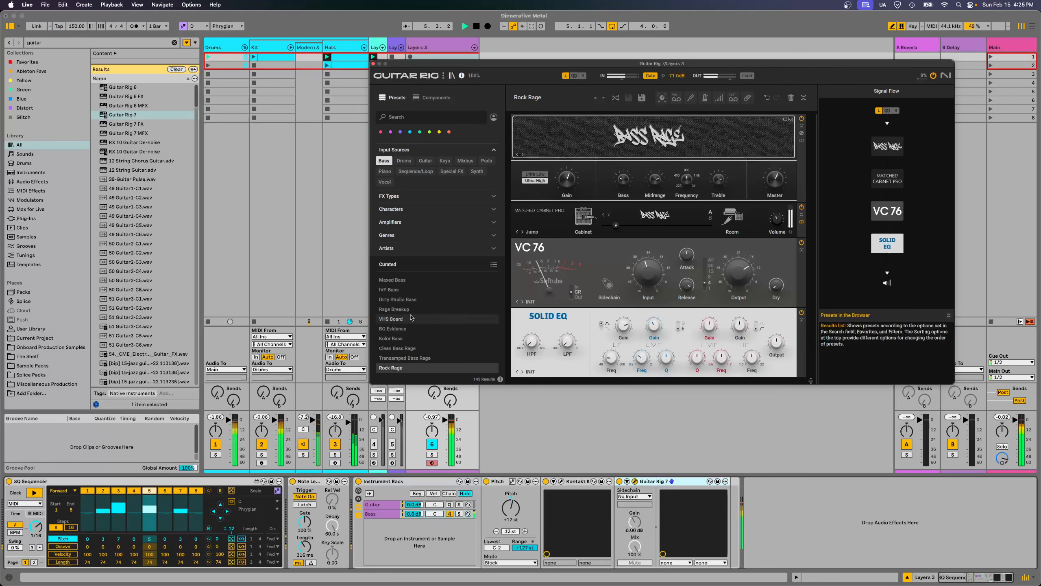
click(412, 338)
double_click(411, 338)
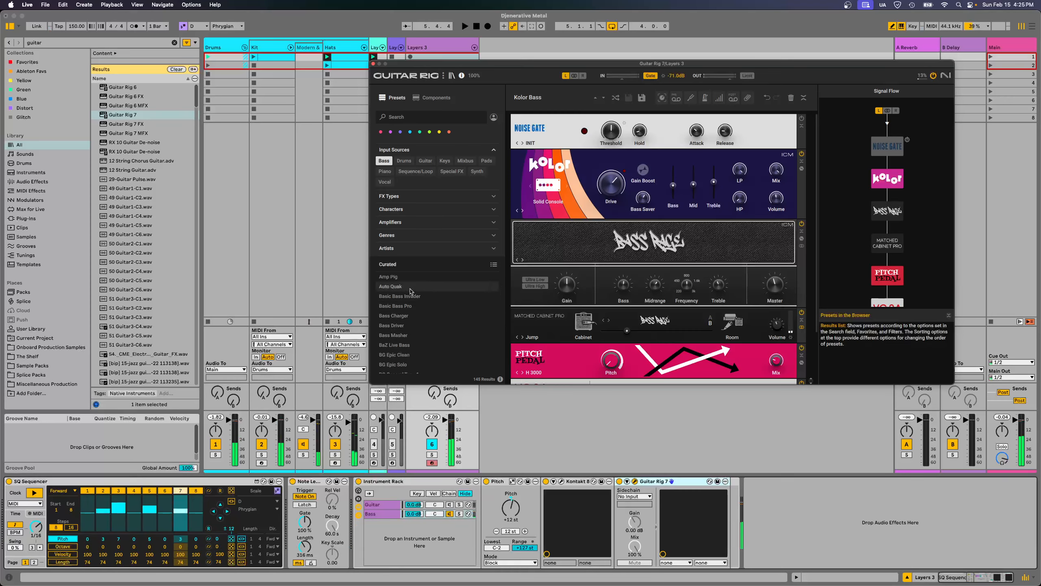
double_click(406, 277)
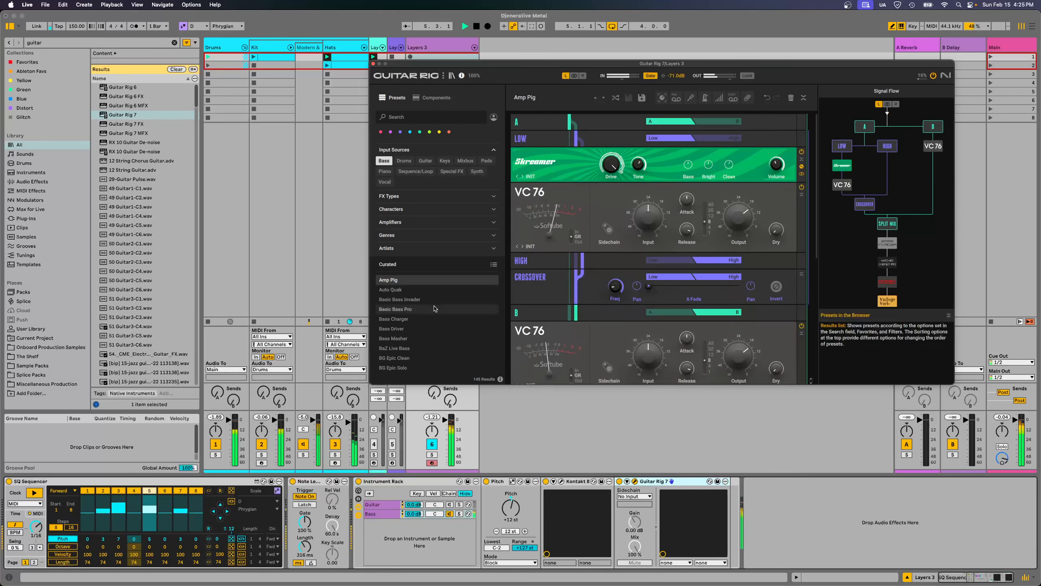
scroll(434, 344, down, 20)
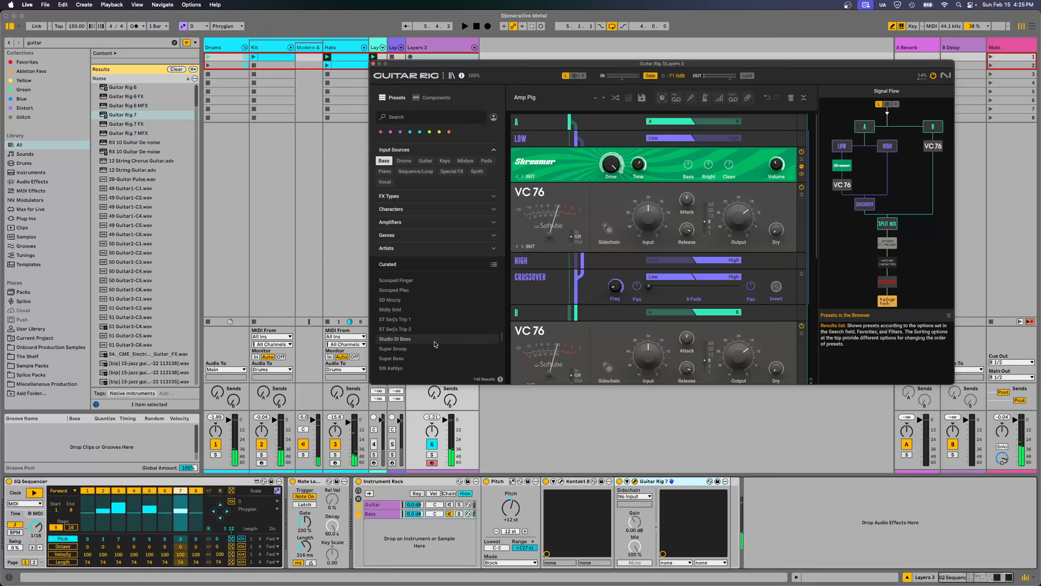
- Narrow the bass presets to the Metal genre and load Chainsaw Bass
click(396, 235)
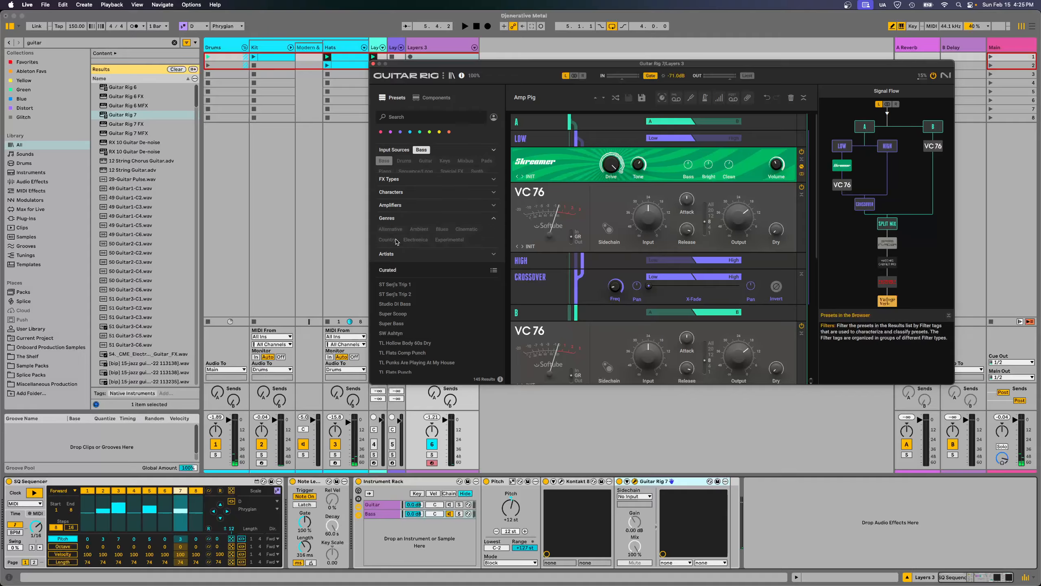
click(458, 234)
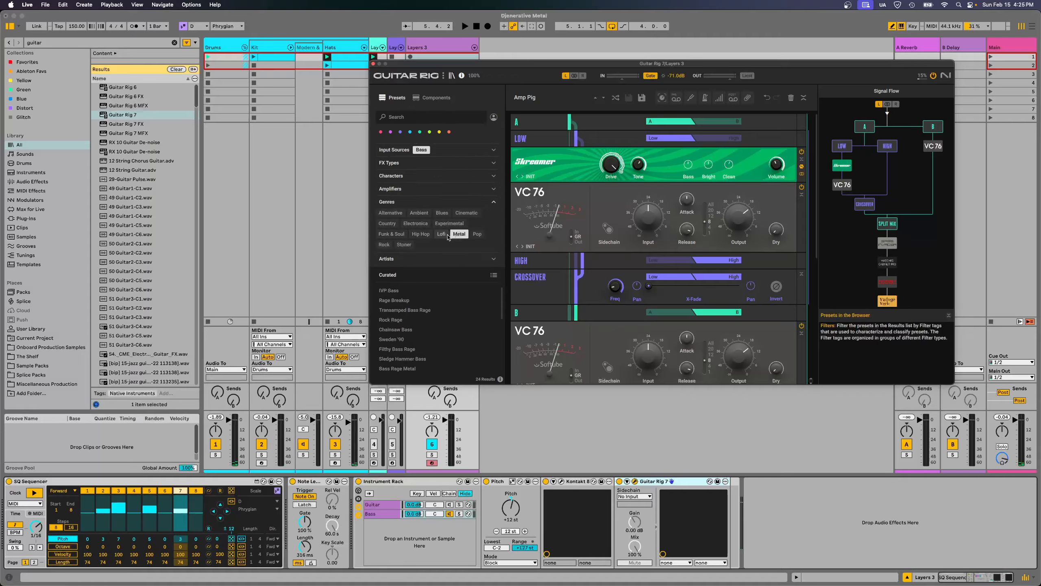
click(401, 301)
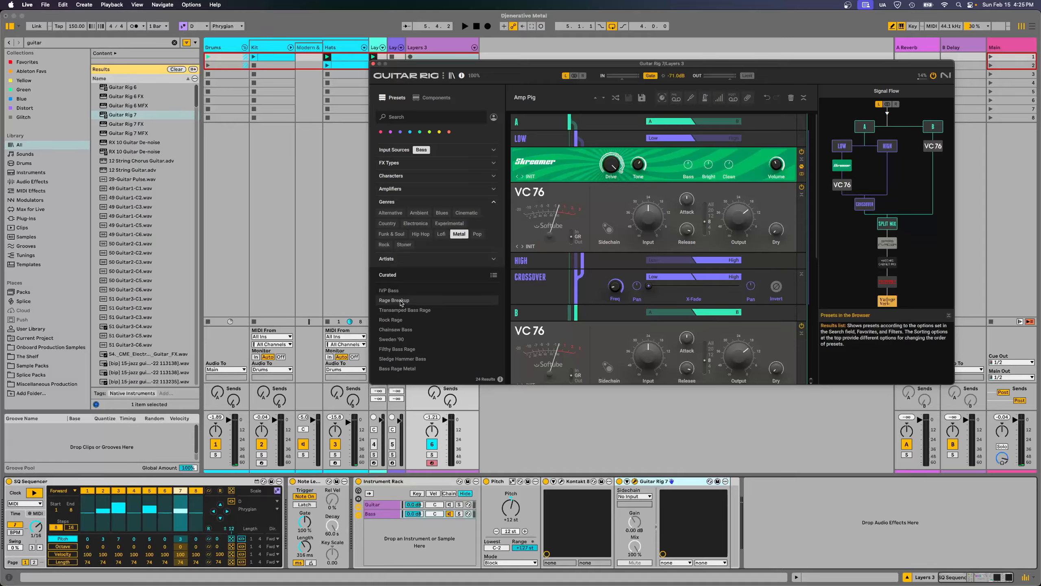
click(410, 331)
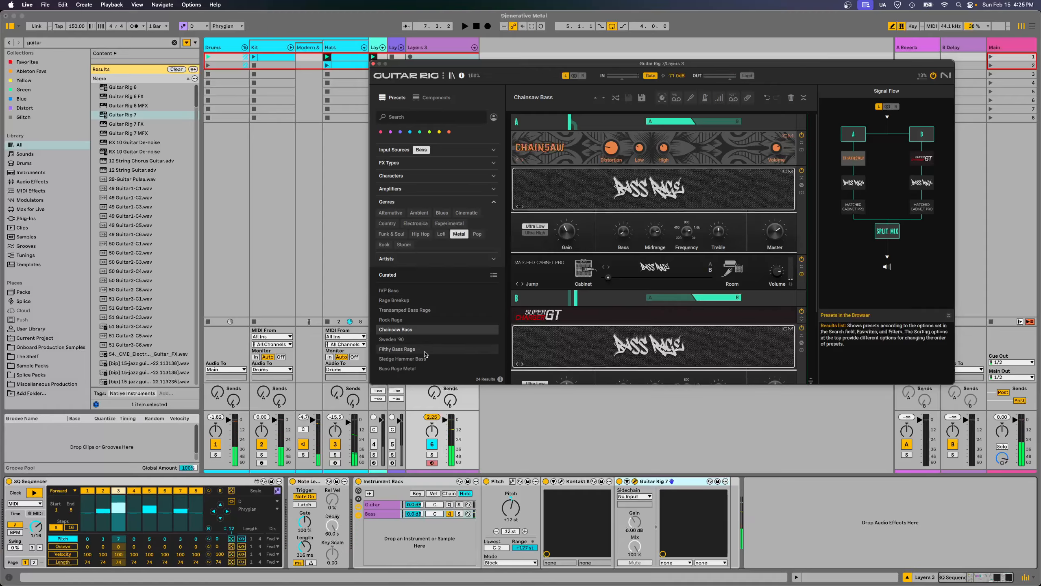
- Audition Sweden '90 among the Metal bass presets and load Deep Dirt Bass, closing Guitar Rig 7 and stopping playback
scroll(428, 349, down, 3)
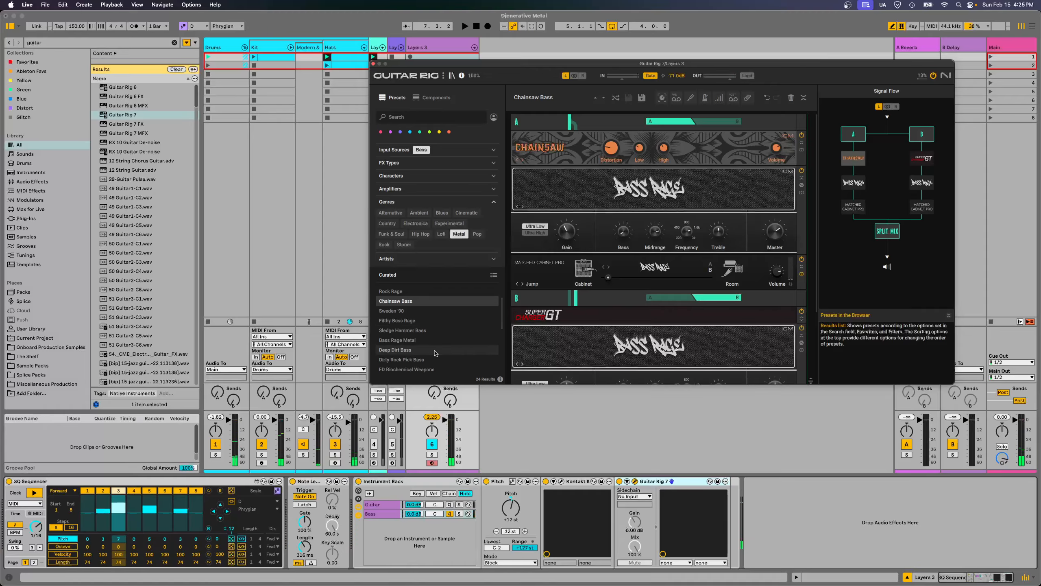
click(396, 311)
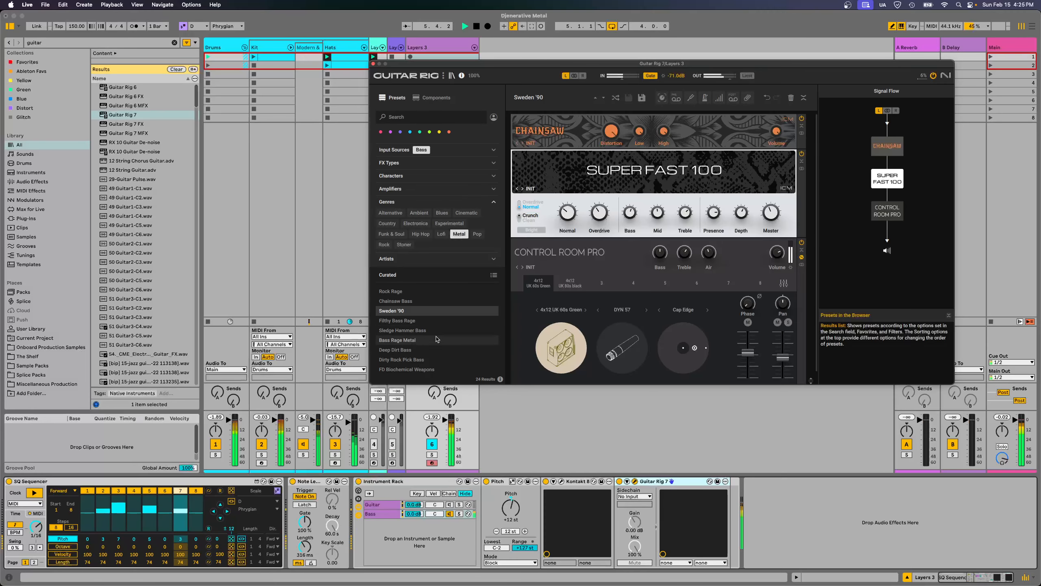
click(435, 349)
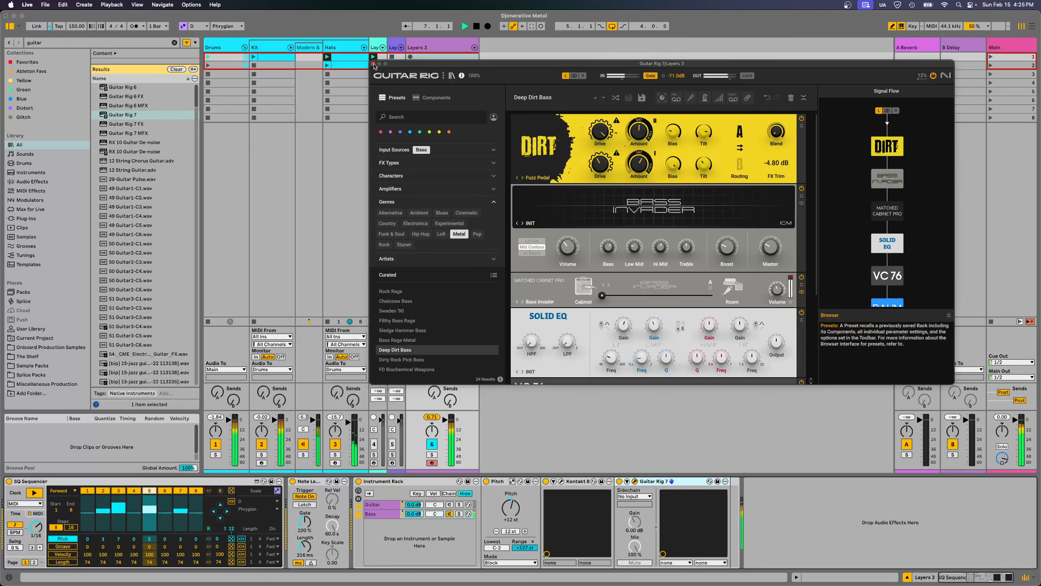
click(374, 64)
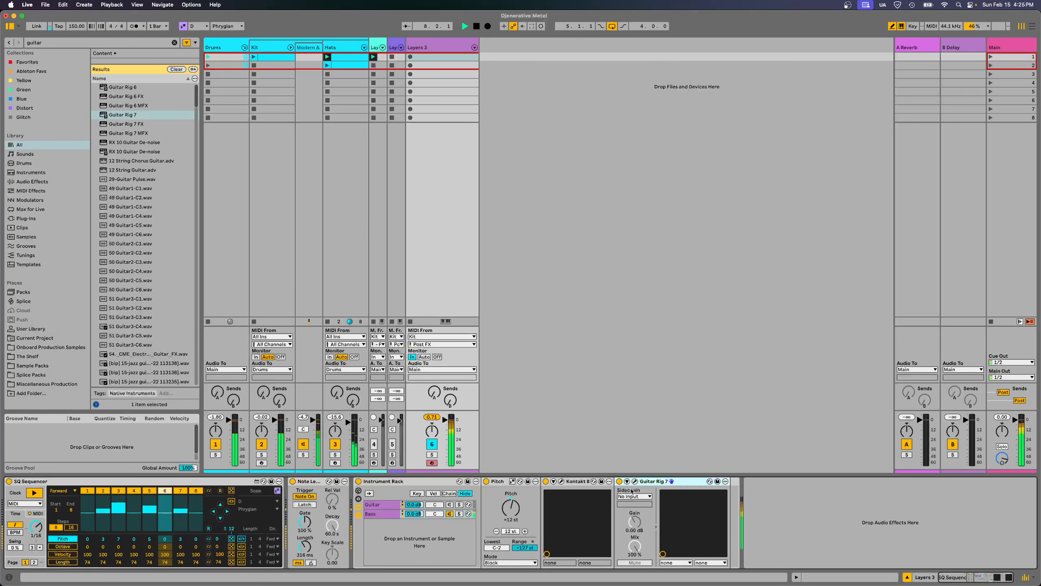
key(space)
- Find Pro-Q 4 in the browser, insert it after Guitar Rig 7 in the Bass chain and play the set briefly
key(super+f)
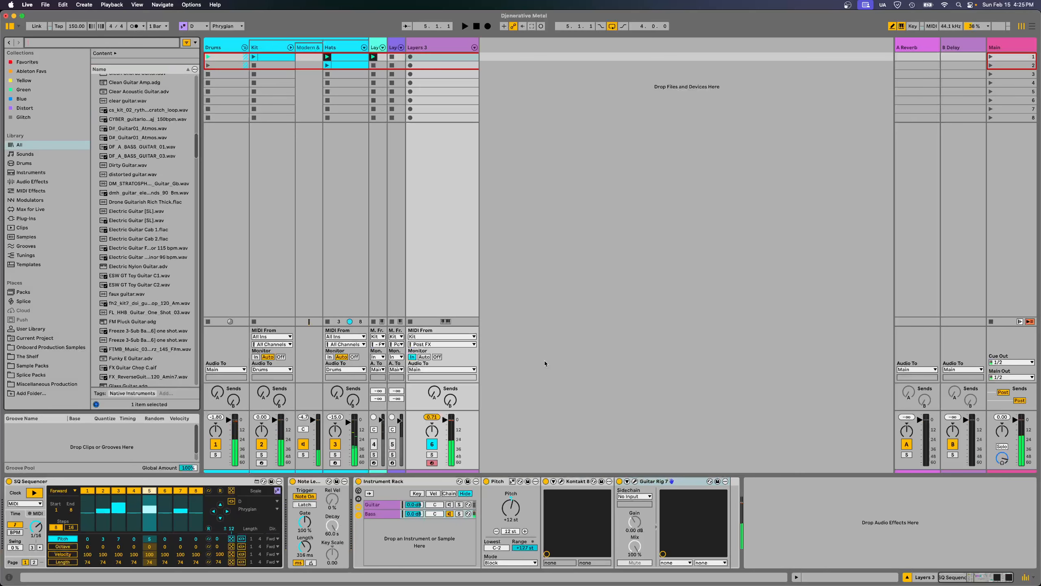
text(pro-q)
click(118, 106)
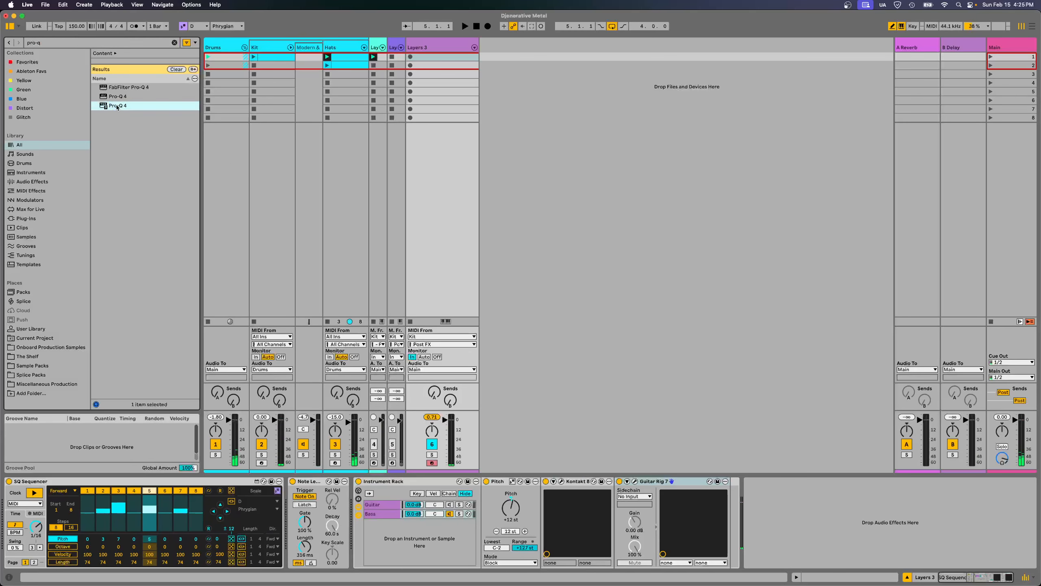
drag(721, 488, 736, 492)
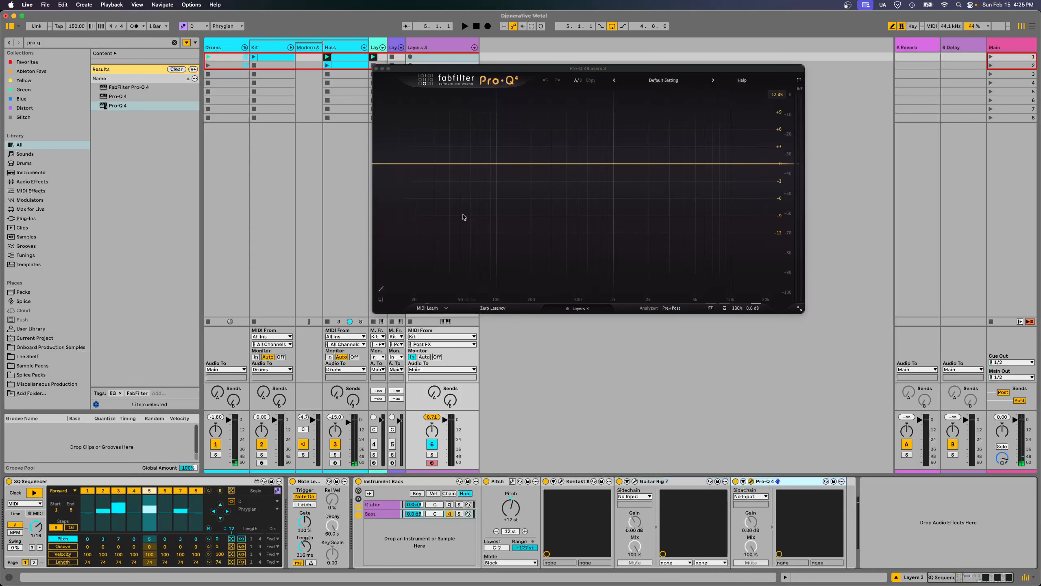
key(space)
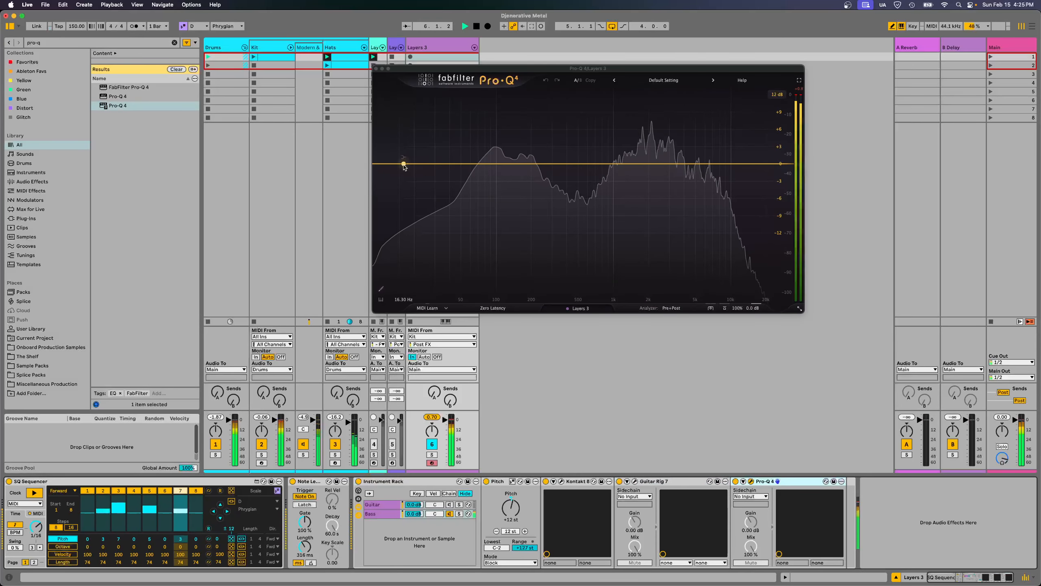
key(space)
- Add a low cut band in Pro-Q 4 at about 81 Hz with a 30 dB/oct slope, auditioning it during playback
click(380, 164)
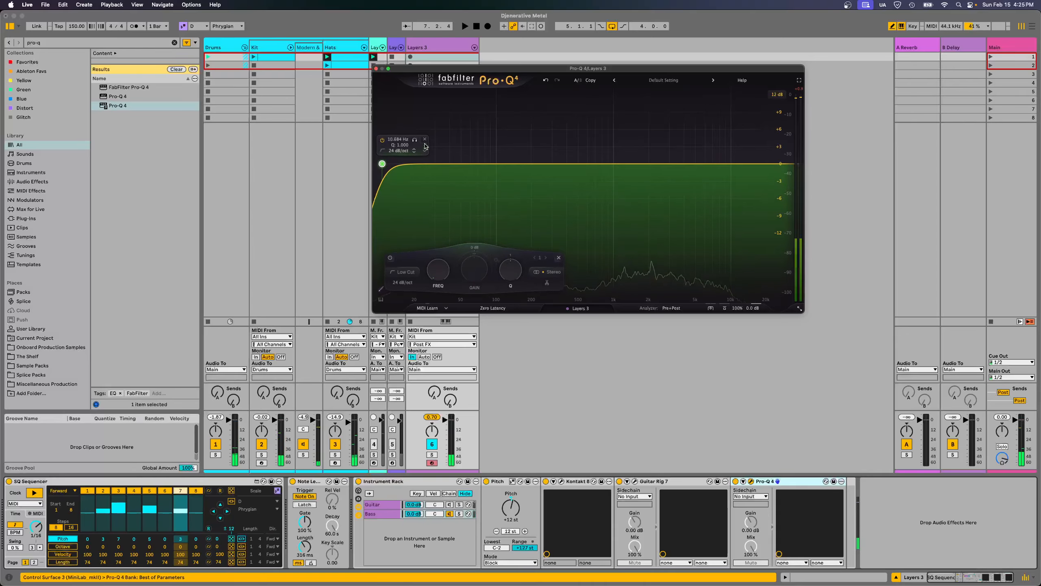
drag(415, 140, 518, 146)
key(space)
drag(481, 188, 486, 174)
key(space)
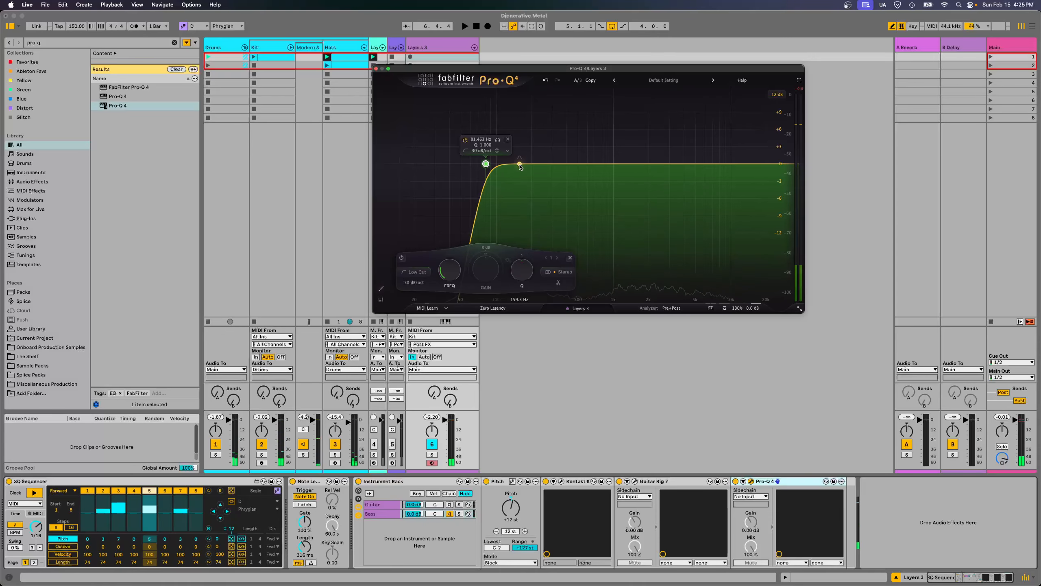
- Add a bell band cutting about 2.3 dB at roughly 2.2 kHz during playback and close Pro-Q 4
key(space)
mouse_move(649, 165)
mouse_down()
mouse_move(653, 144)
mouse_move(654, 177)
mouse_up()
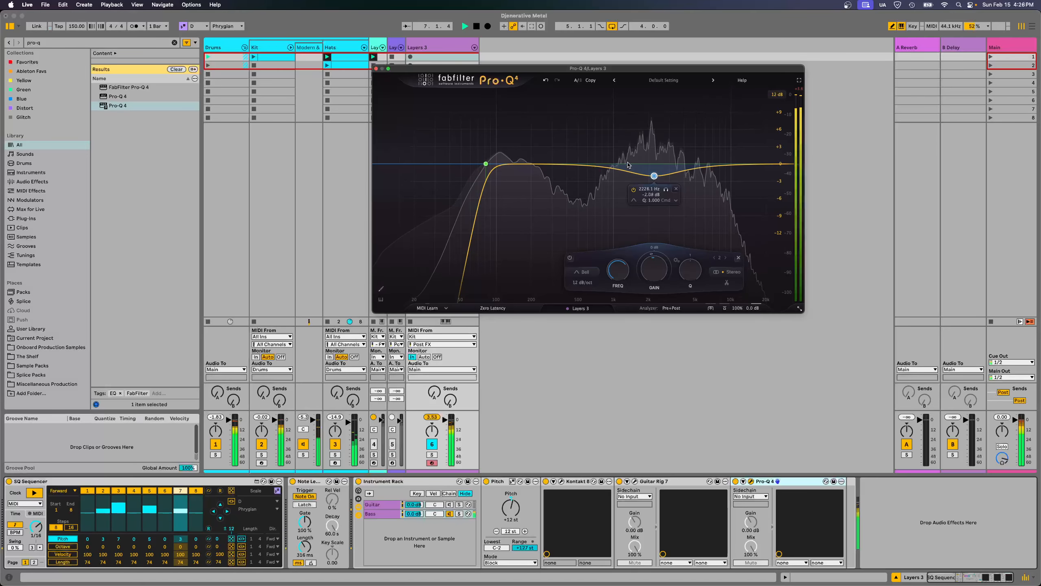
click(375, 69)
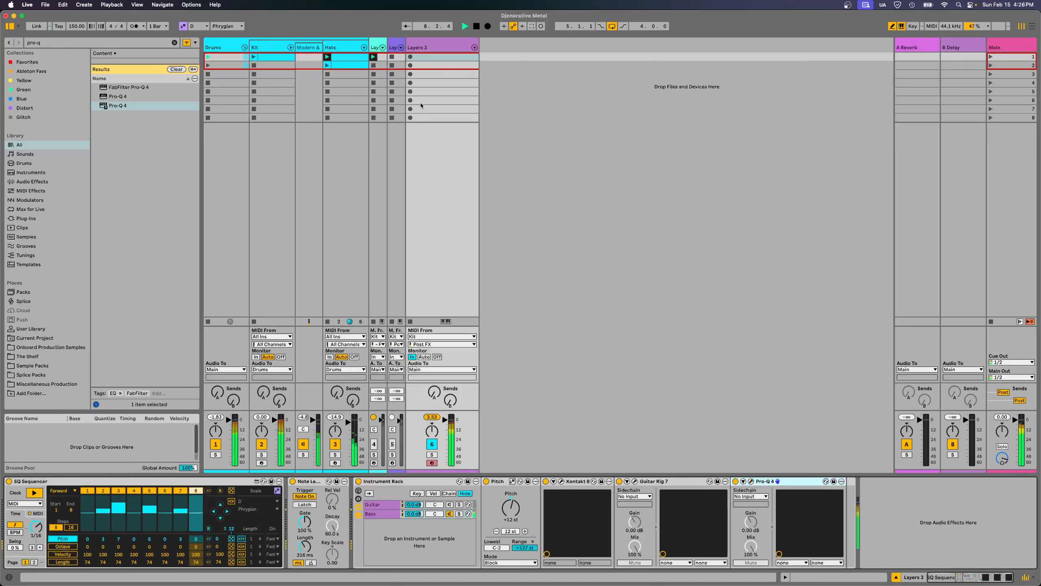
- Group the Bass chain's devices from Pitch through Pro-Q 4 into a nested Instrument Rack and show its chain list
click(577, 481)
click(498, 482)
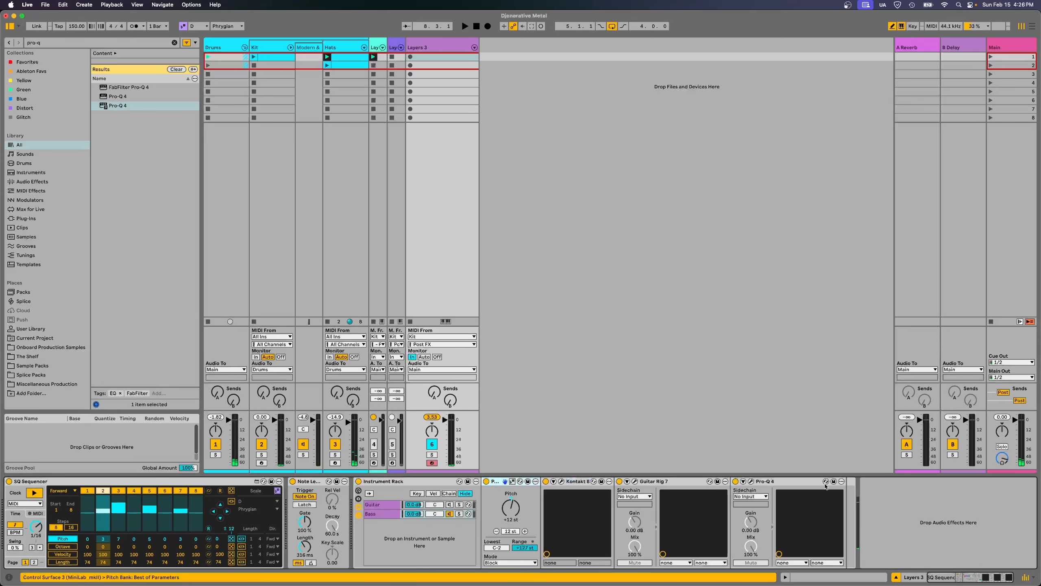
key(super+g)
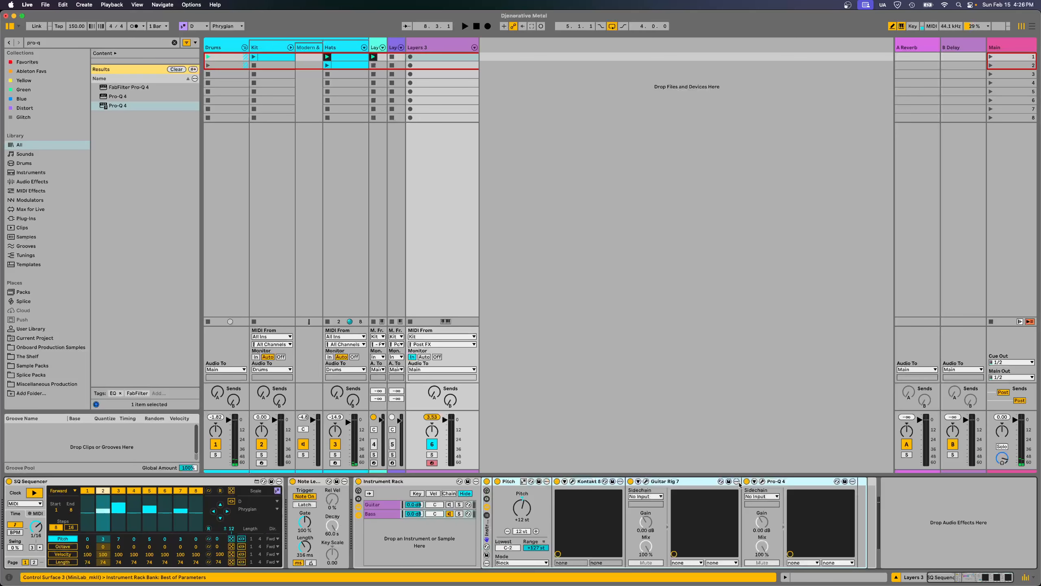
click(486, 516)
- Add Operator from the browser as a second chain in the nested bass rack and set its volume to -15 dB while auditioning it
key(super+f)
text(opera)
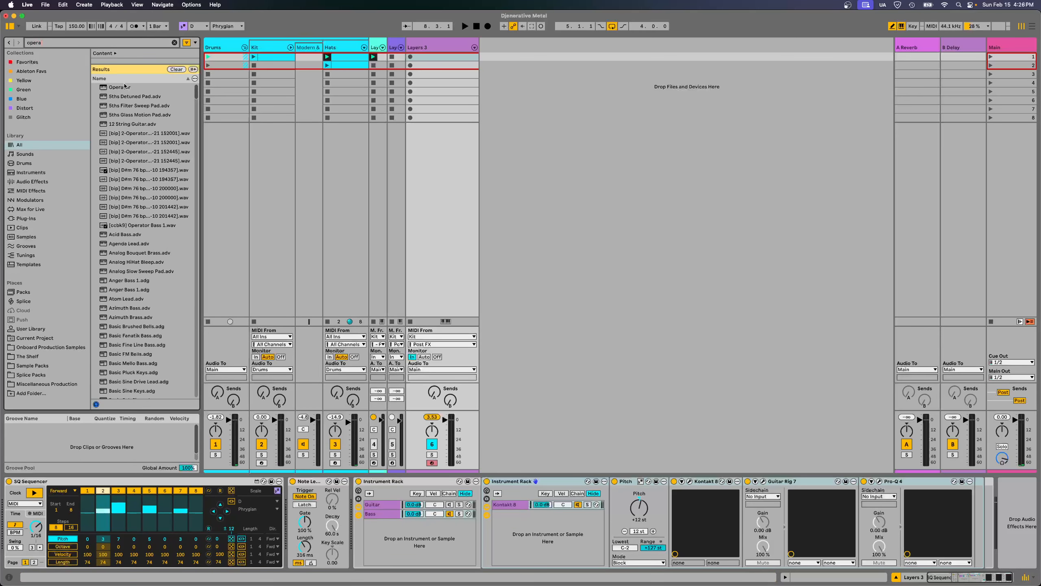
drag(125, 86, 545, 529)
click(587, 514)
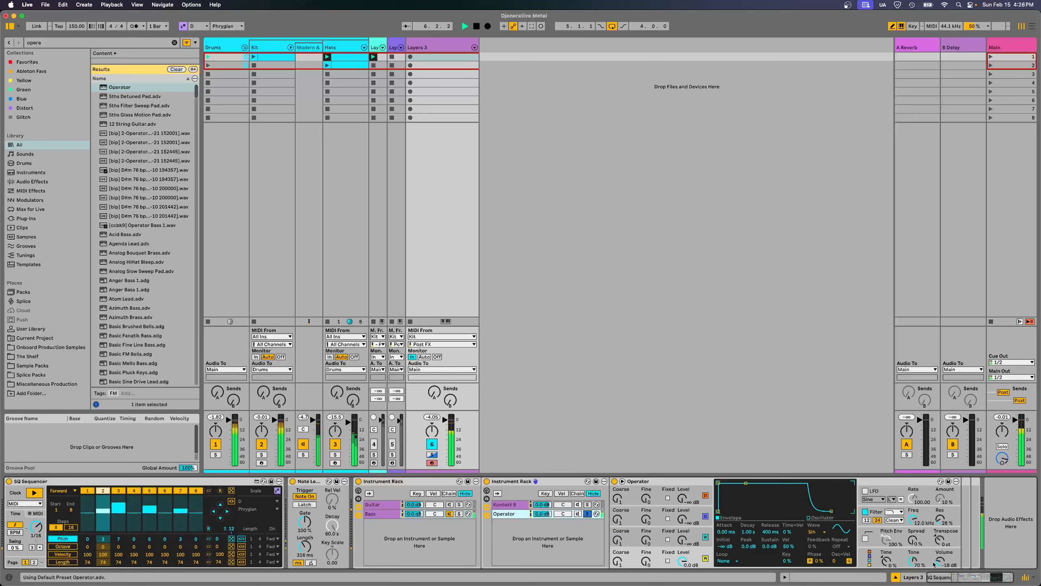
drag(933, 564, 934, 561)
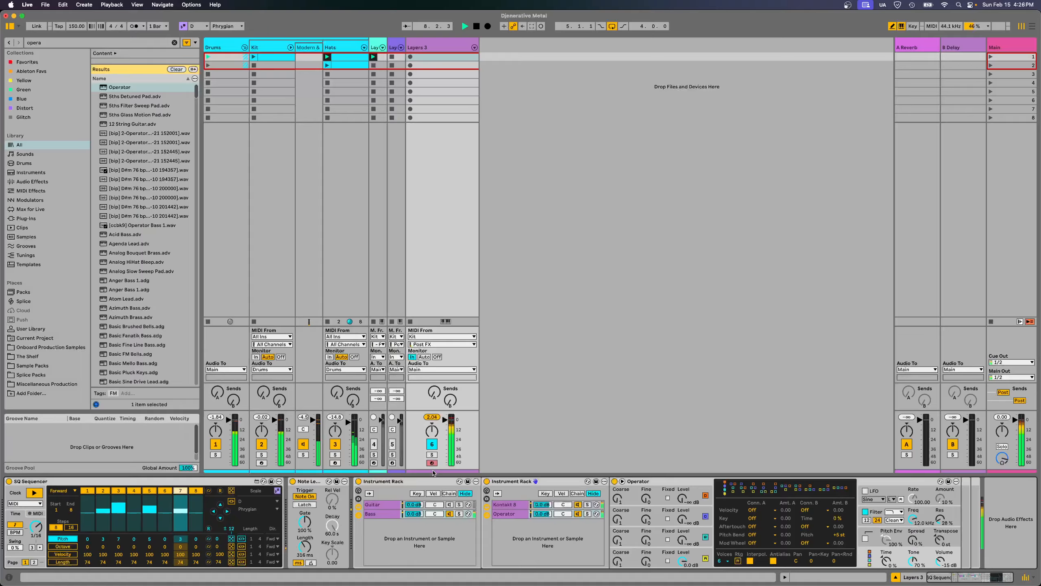
key(space)
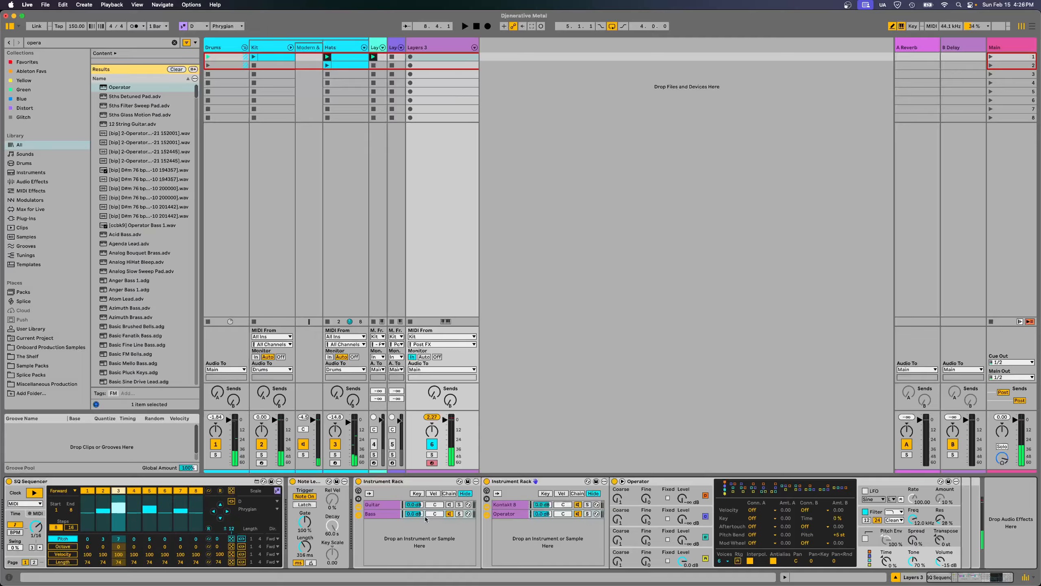
- Rename the nested rack's Operator chain to Sub and its Kontakt 8 chain to Kontakt
click(508, 517)
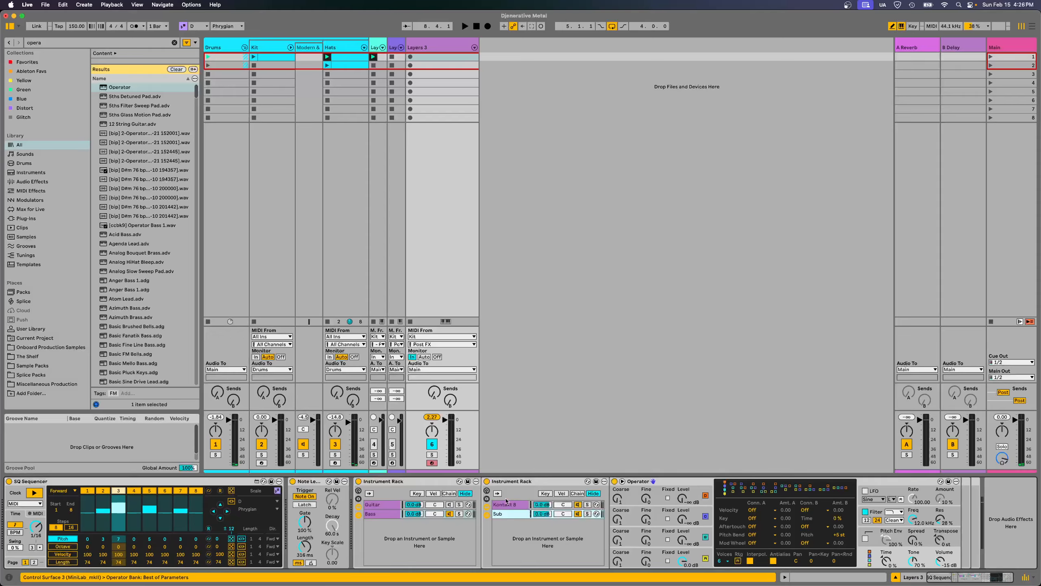
click(508, 504)
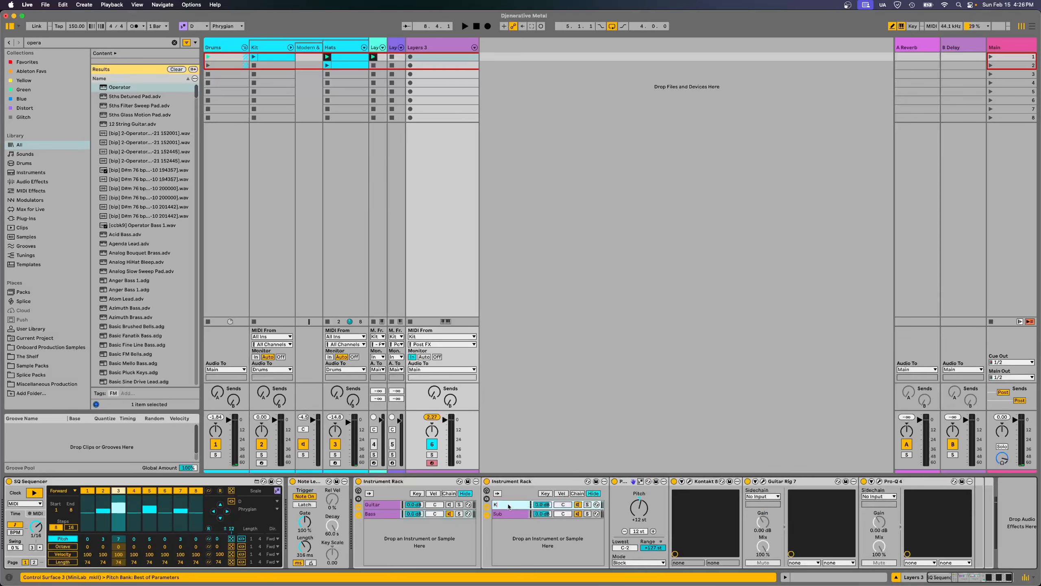
- Insert a second Envelope MIDI between the existing Envelope MIDI and CC Control in the Guitar chain's nested MIDI Effect Rack
click(389, 507)
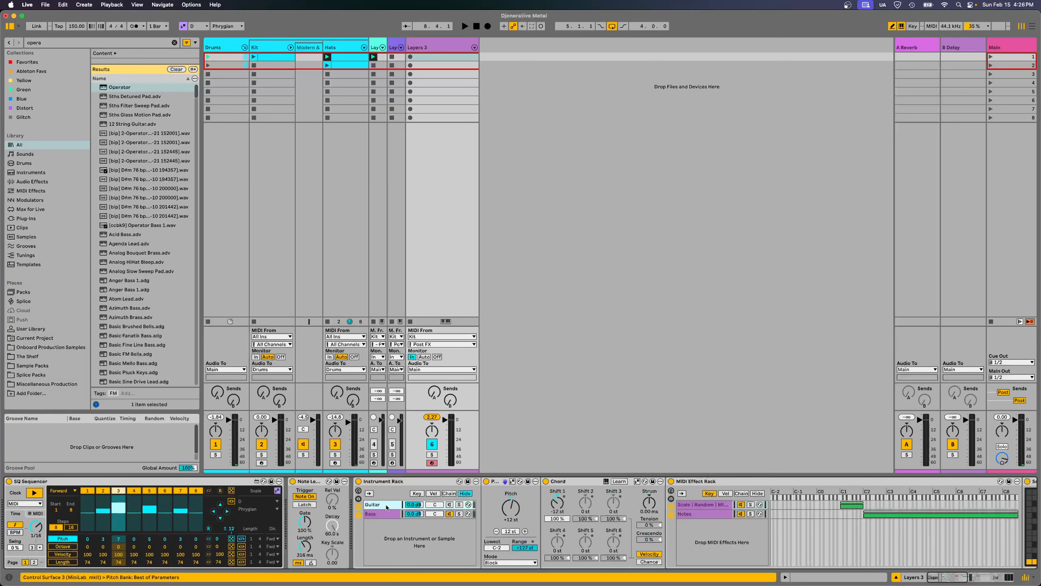
double_click(381, 505)
scroll(600, 543, right, 5)
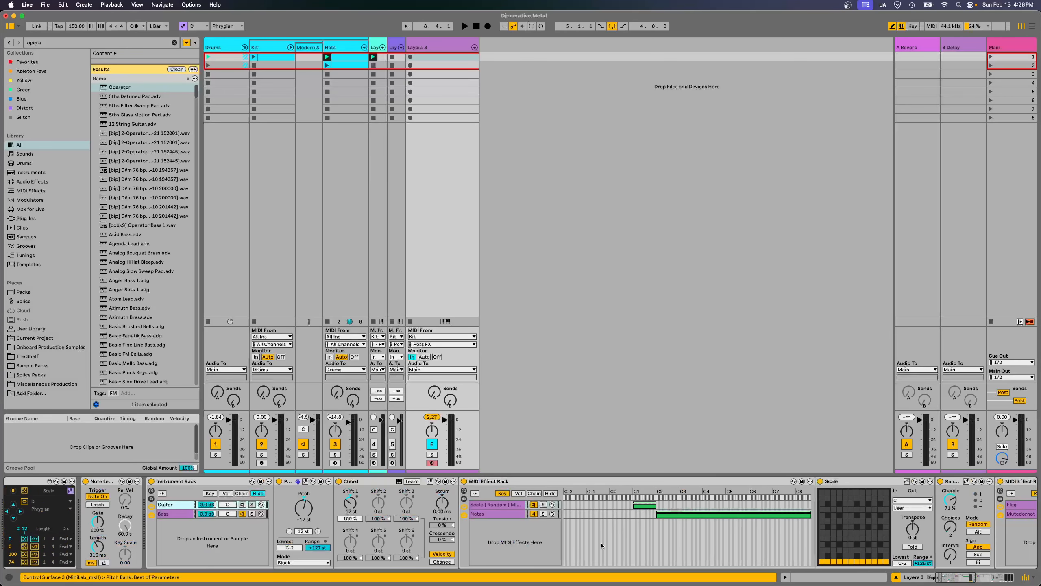
drag(953, 579, 986, 581)
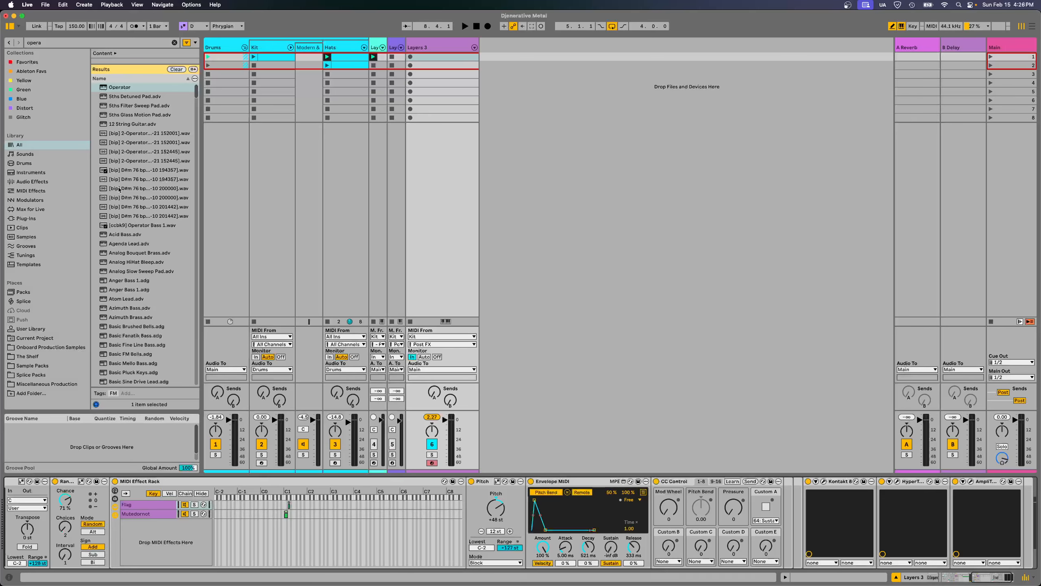
key(super+f)
text(midi)
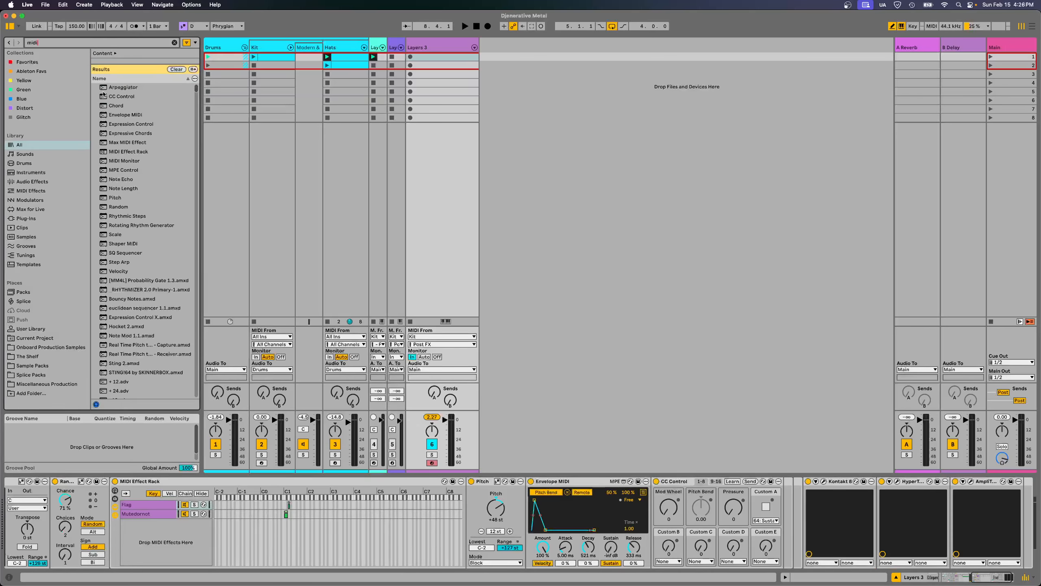
click(123, 116)
drag(571, 436, 677, 526)
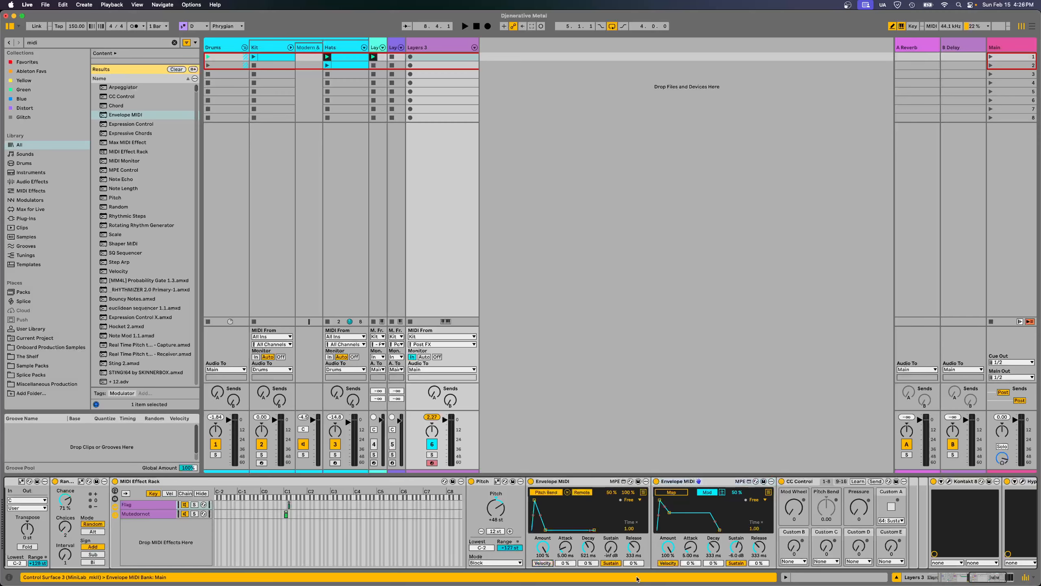
- Switch the new Envelope MIDI to Remote mode and set its sustain to 0.0 dB and release to 8.35 ms
click(709, 494)
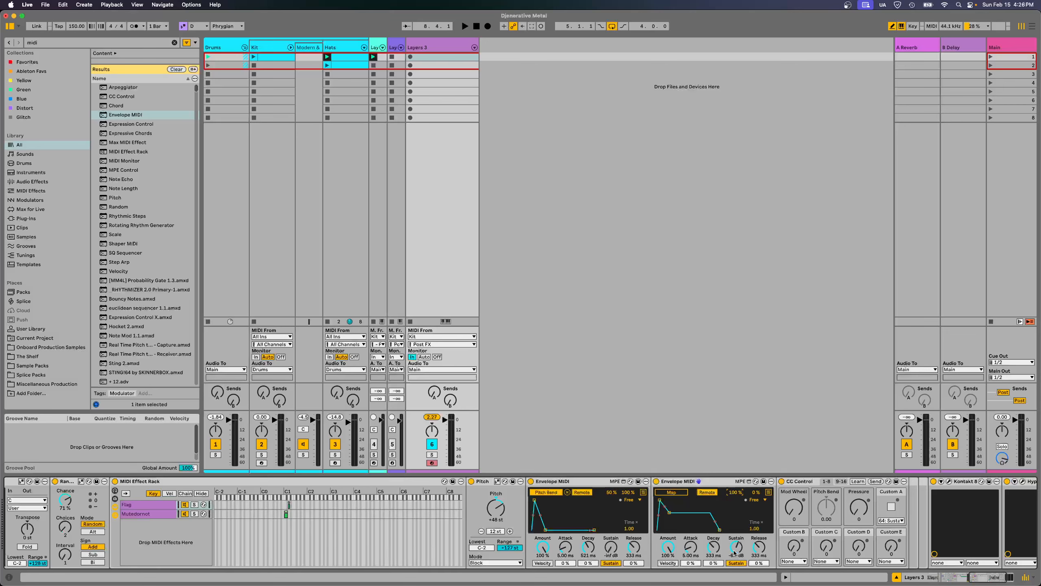
drag(736, 554, 740, 552)
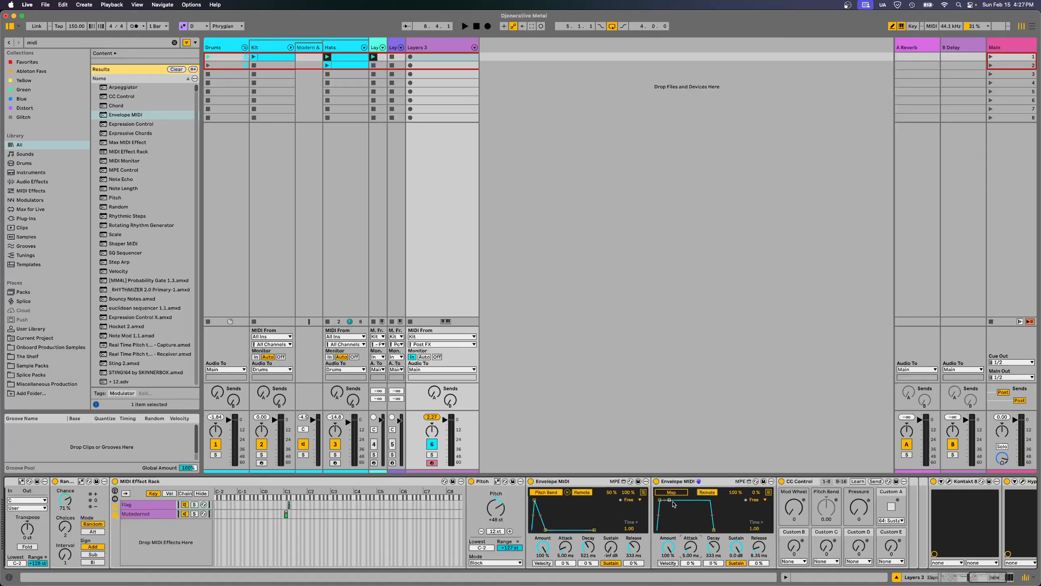
- Map the new Envelope MIDI to the Bass chain's volume and play the set to hear it
drag(967, 579, 924, 580)
click(382, 516)
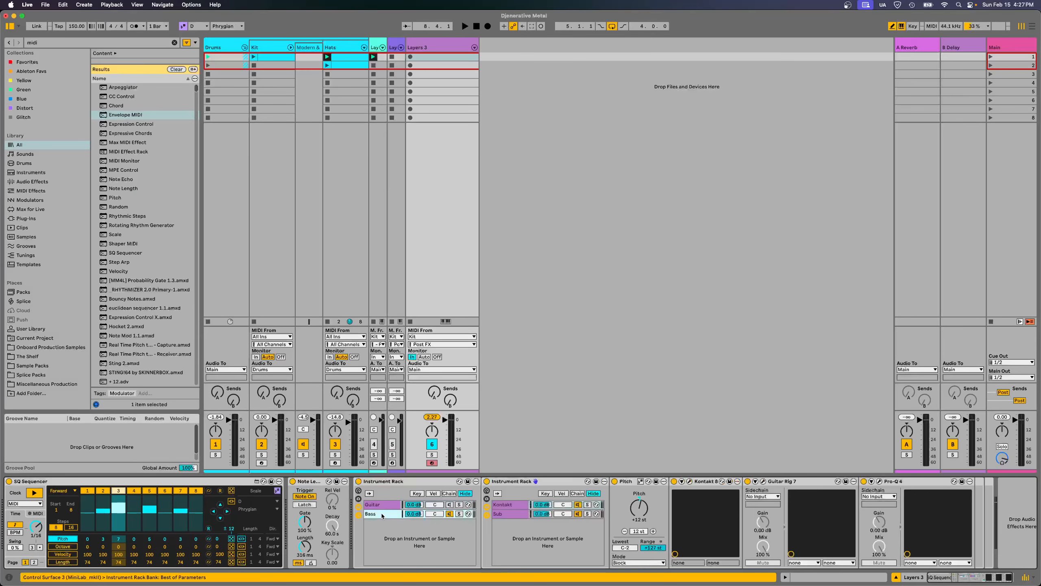
key(space)
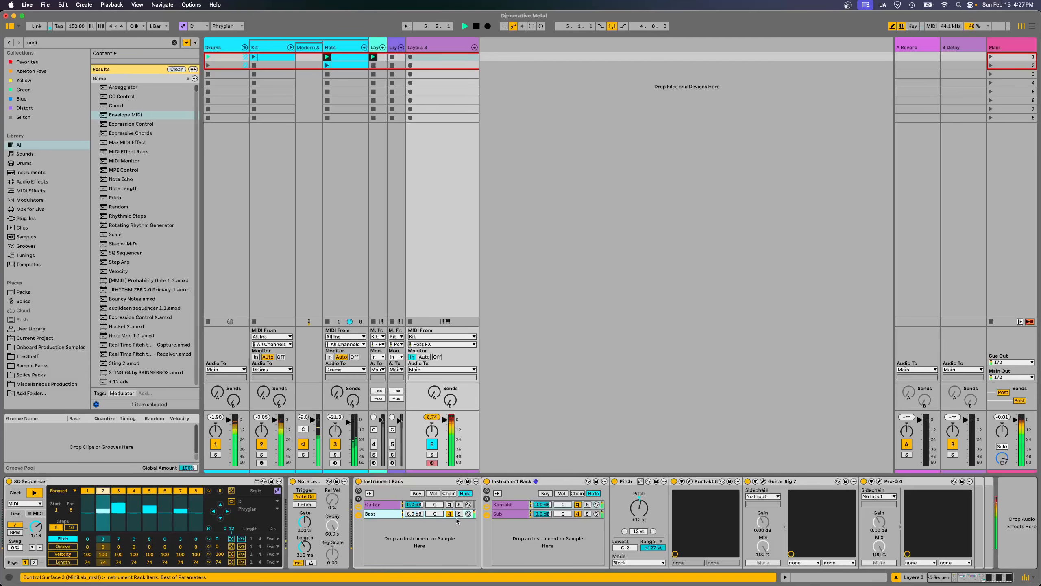
key(space)
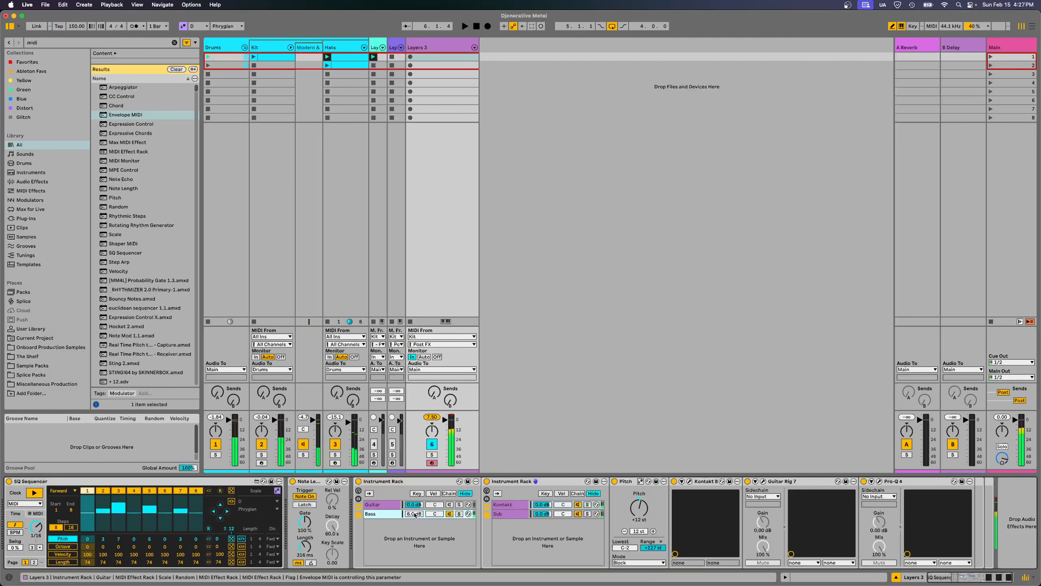
- Release the Bass chain's volume from the Envelope MIDI mapping and return it to 0.0 dB
right_click(414, 514)
click(382, 505)
click(397, 514)
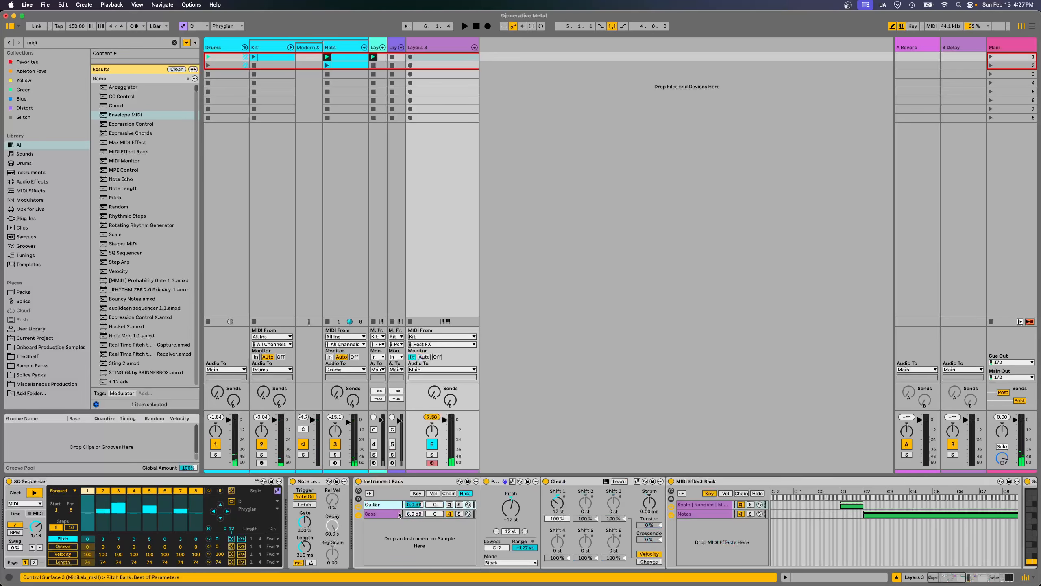
scroll(937, 565, right, 15)
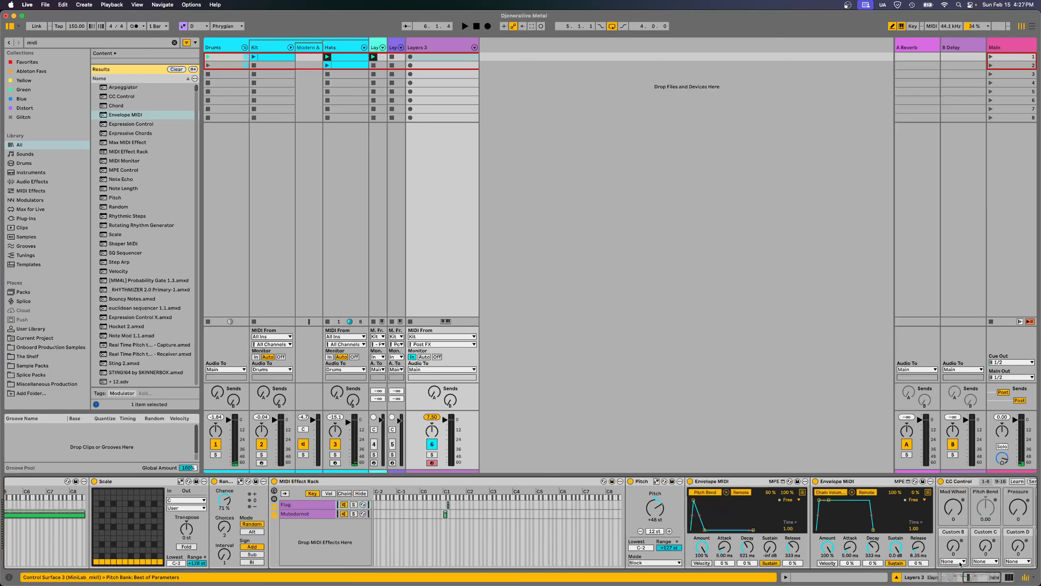
drag(989, 576, 880, 579)
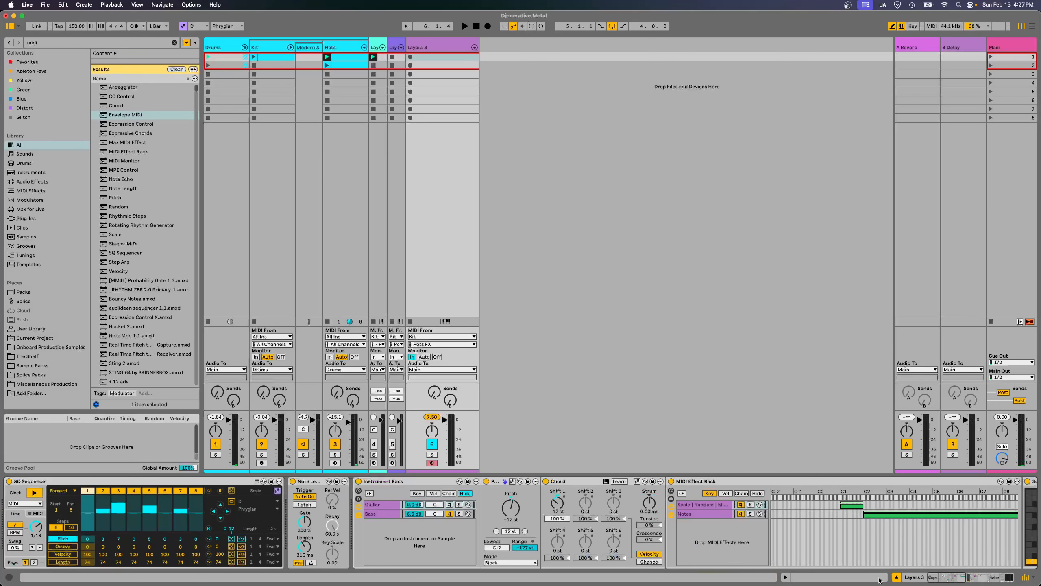
click(378, 513)
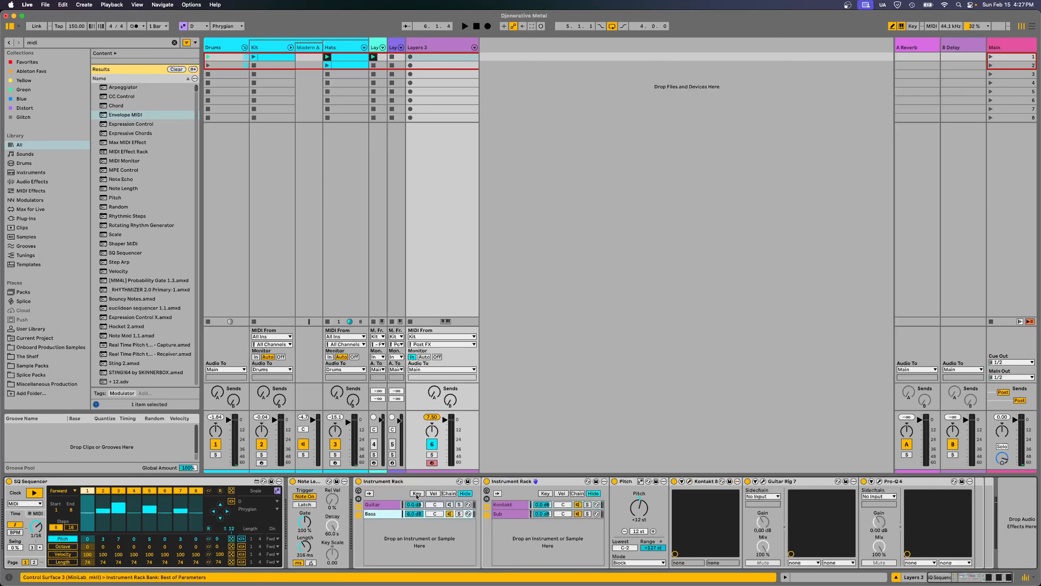
- Search the library for VKB and add the VKB.adg rack to the end of the Bass chain
key(super+f)
key(BackSpace)
text(vkb)
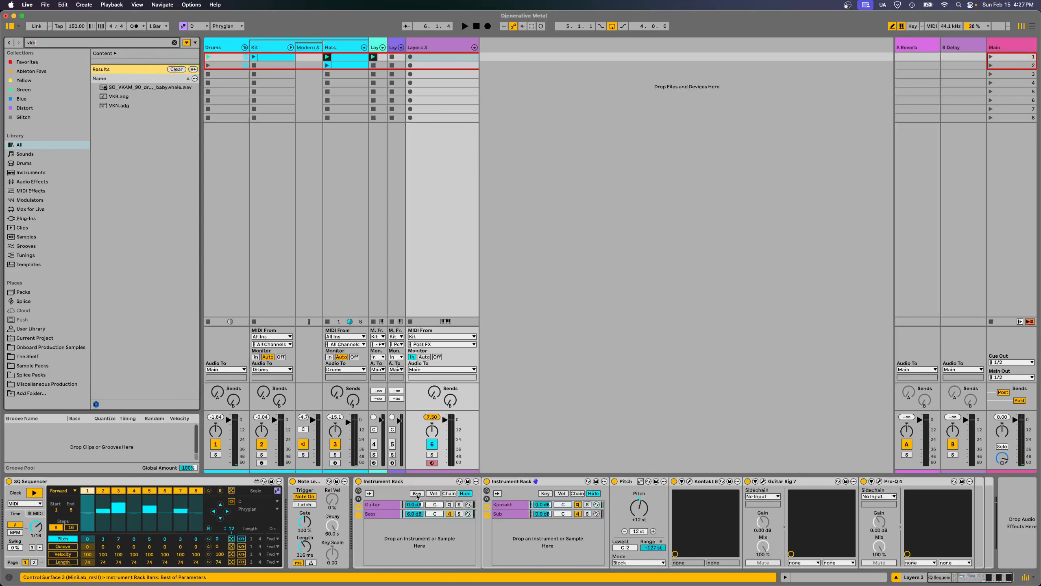
drag(116, 87, 428, 534)
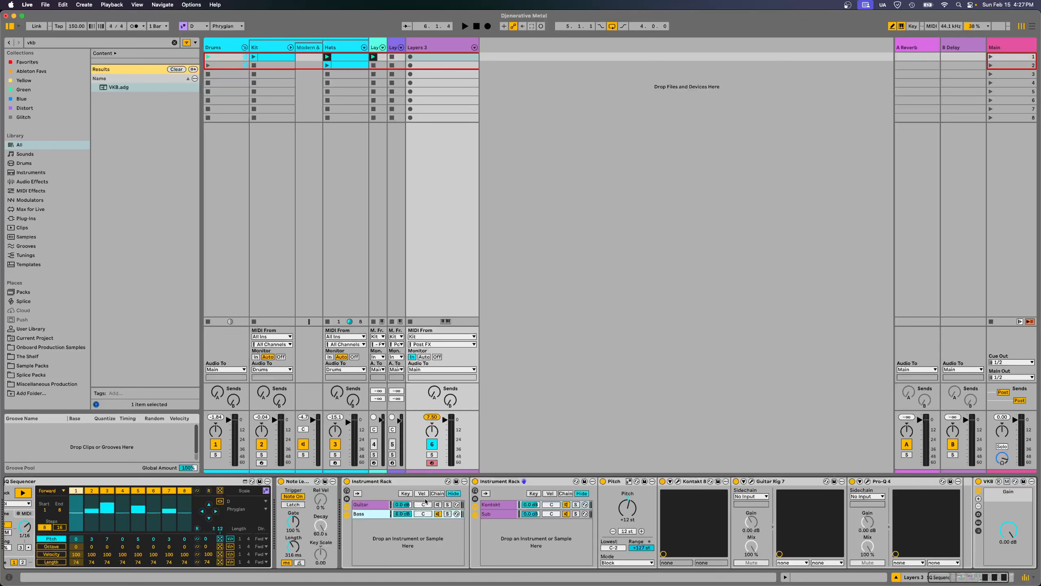
- Map the Guitar chain's second Envelope MIDI to the VKB rack's Gain and play the set to hear it
click(374, 505)
drag(957, 577, 993, 577)
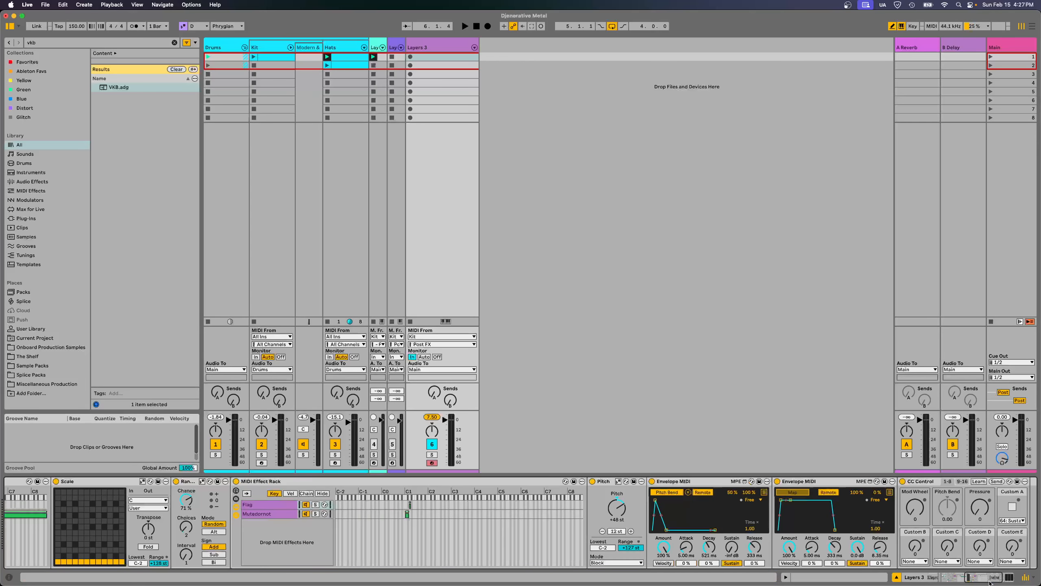
scroll(847, 529, left, 20)
click(377, 515)
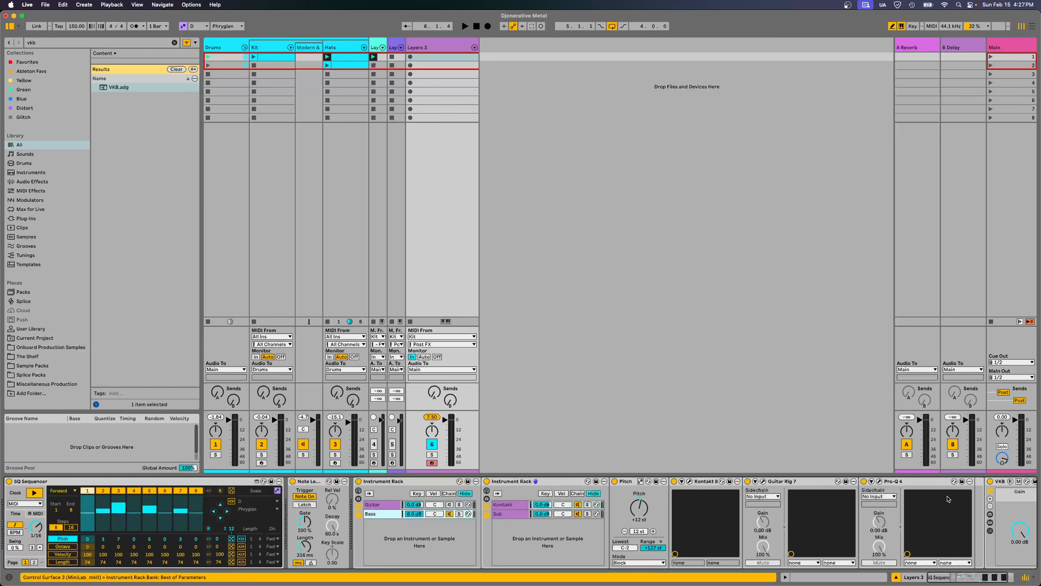
key(space)
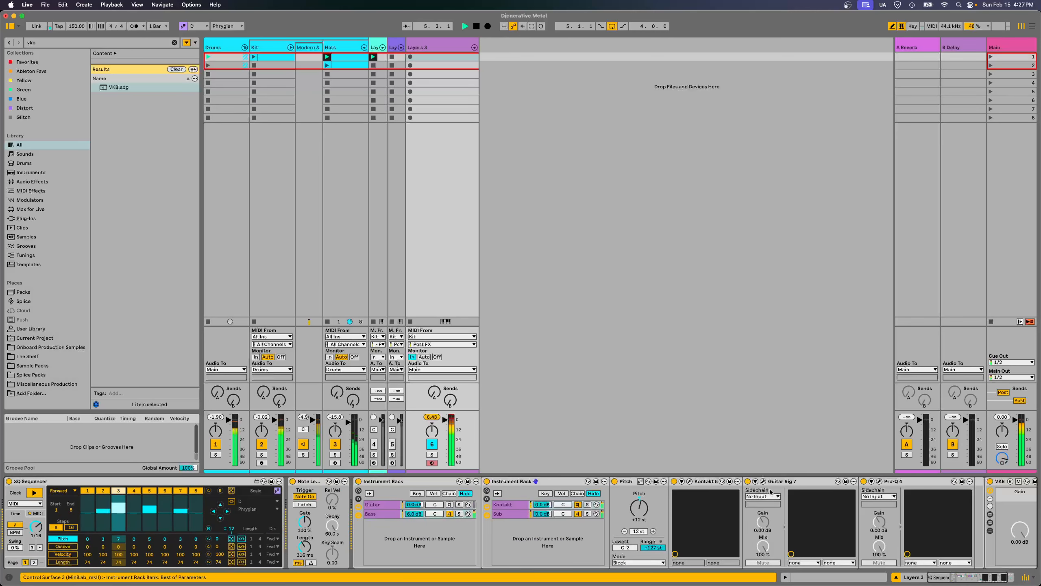
- Play the set to hear the Guitar and Bass chains together
right_click(447, 504)
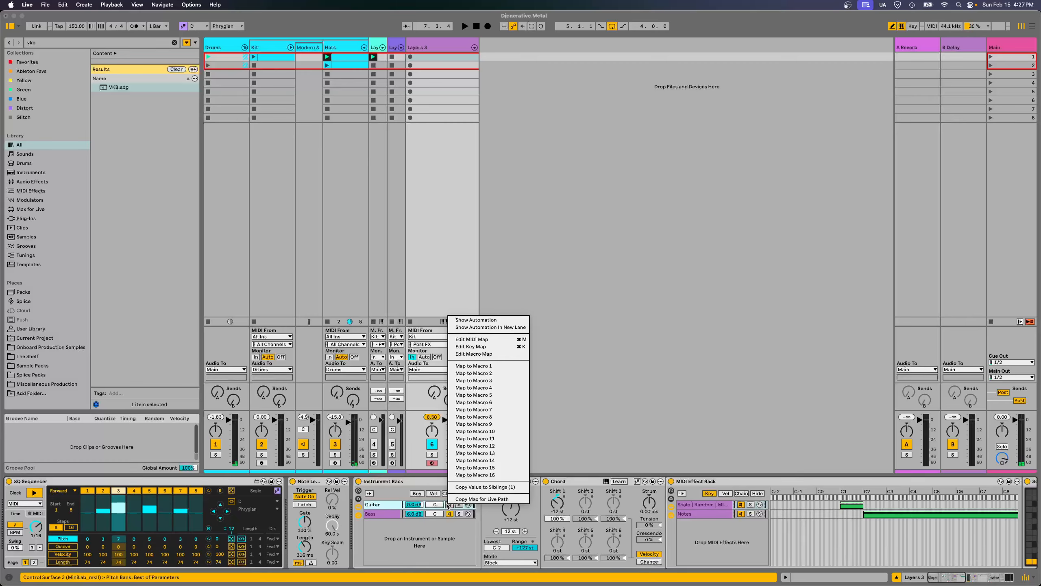
click(451, 505)
key(space)
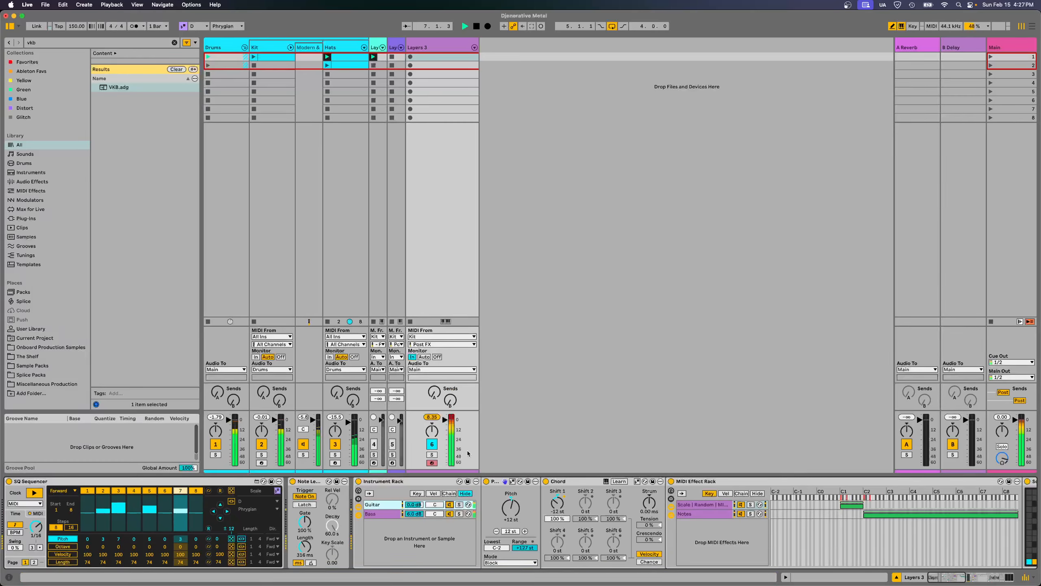
key(space)
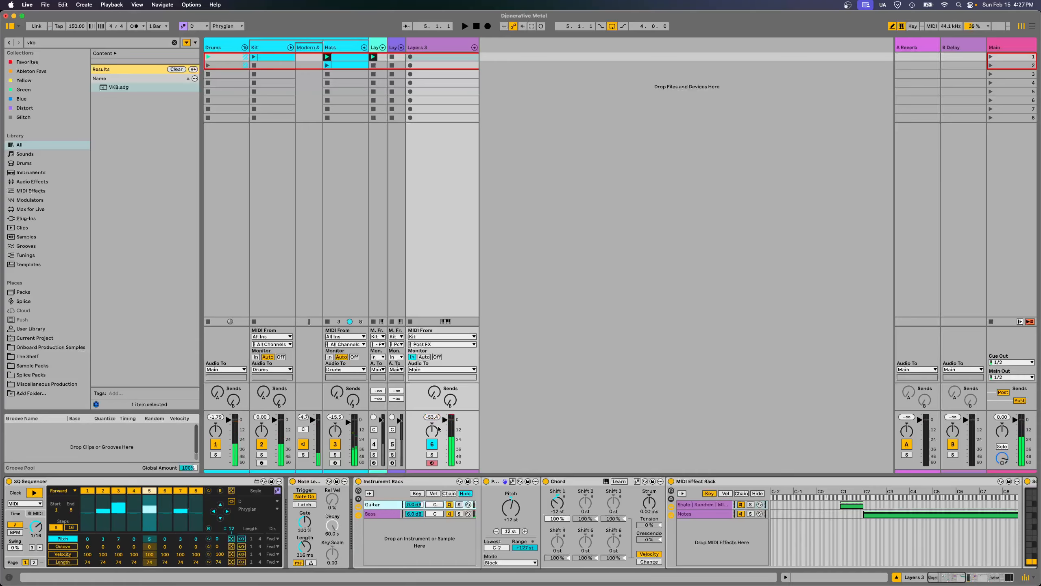
- Lower the Bass chain's volume to -inf dB and add Pro-Q 4 to the end of the Guitar chain
double_click(417, 514)
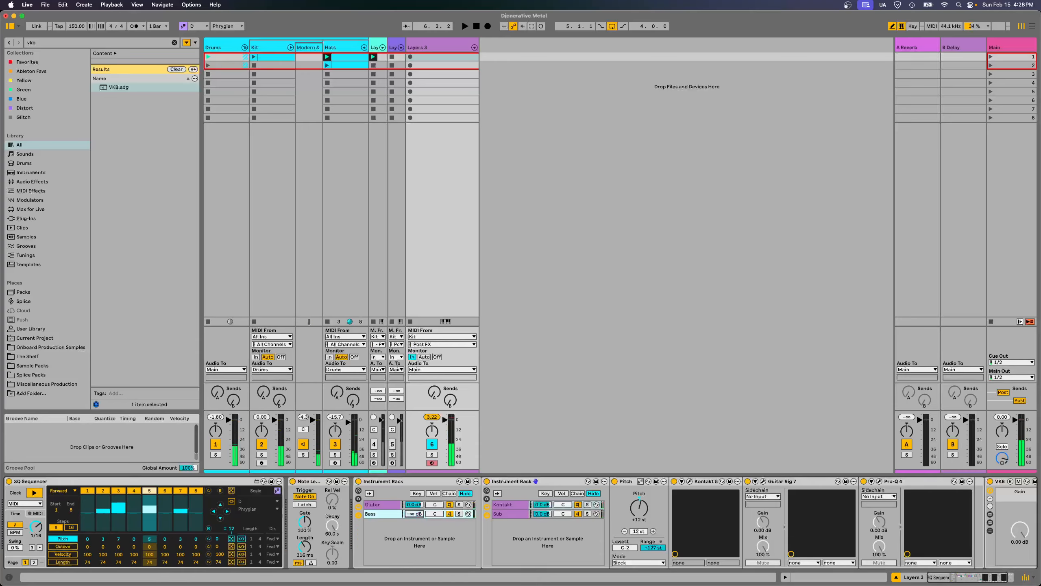
click(380, 505)
key(super+f)
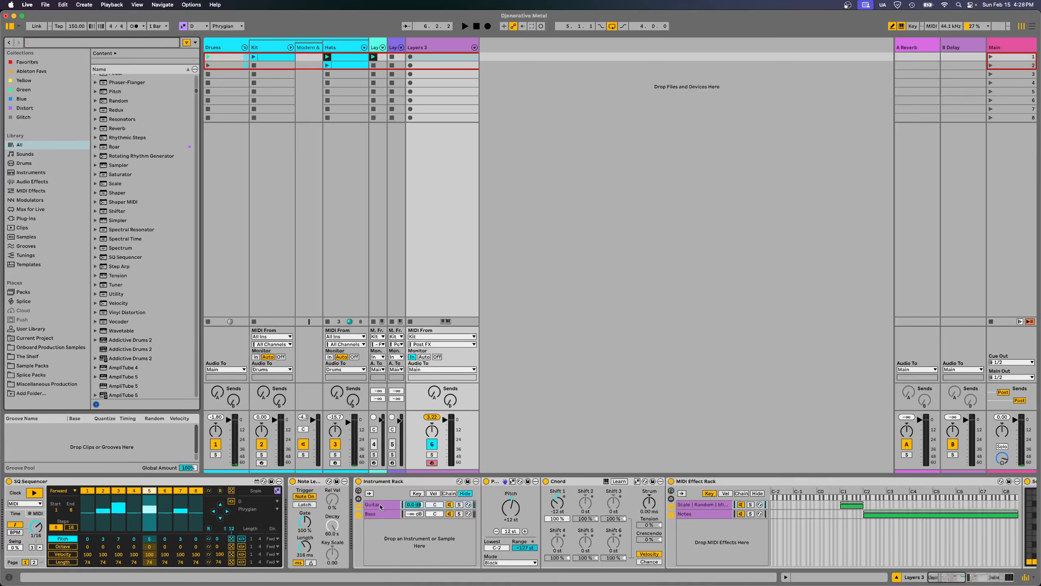
text(pro-q)
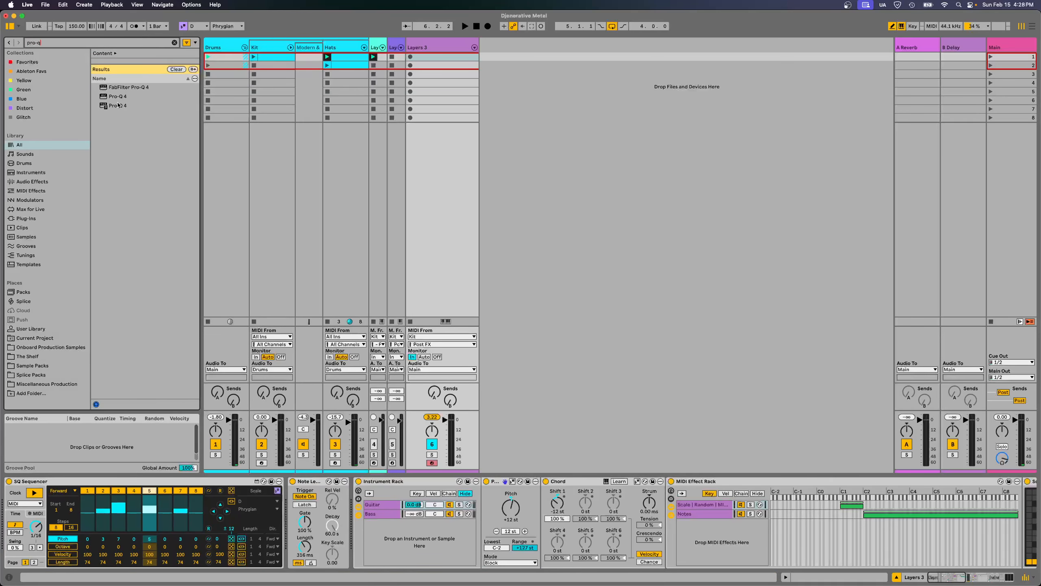
drag(118, 105, 379, 509)
drag(377, 507, 378, 507)
key(space)
- Shape the guitar in Pro-Q 4 with a low cut near 100 Hz, a low-mid dip and a slight cut around 3.3 kHz
drag(427, 168, 503, 172)
double_click(556, 167)
drag(568, 141, 564, 155)
mouse_move(563, 278)
mouse_down()
mouse_move(564, 303)
mouse_move(568, 286)
mouse_up()
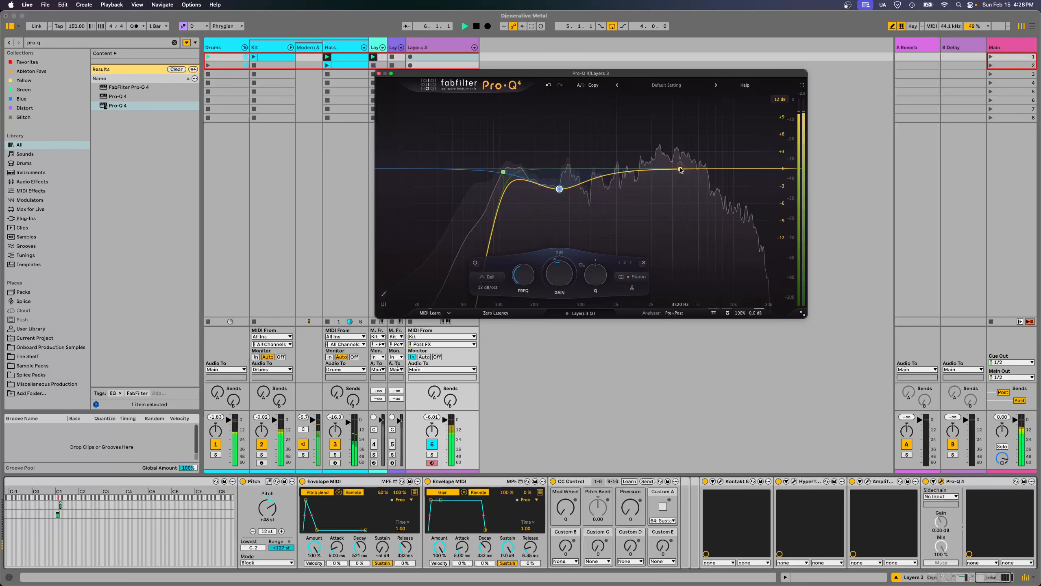
drag(680, 169, 677, 176)
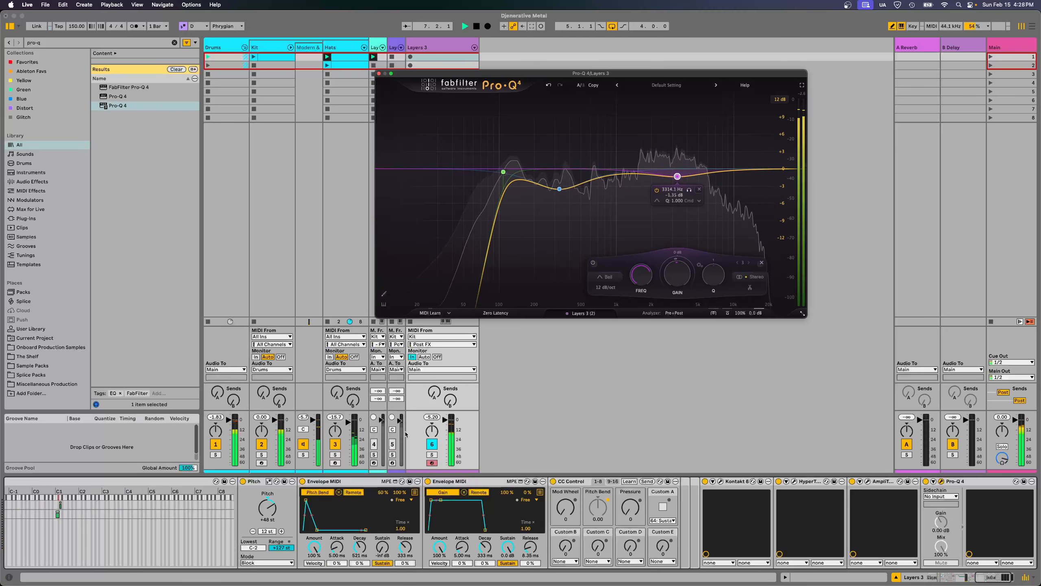
- Raise the Bass chain's volume to about -2.4 dB against the guitar and close the guitar's equalizer
click(936, 576)
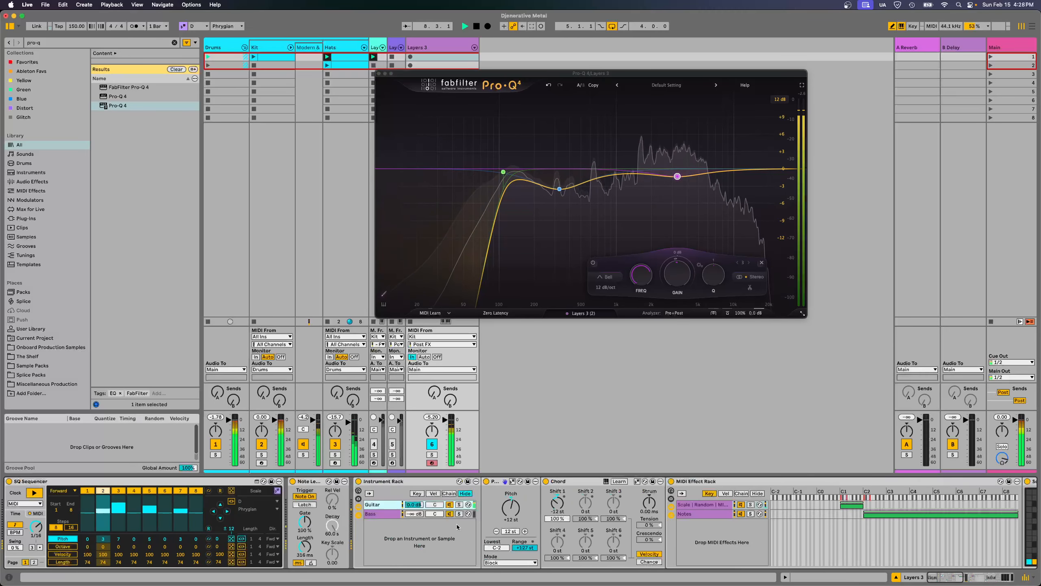
drag(414, 514, 414, 471)
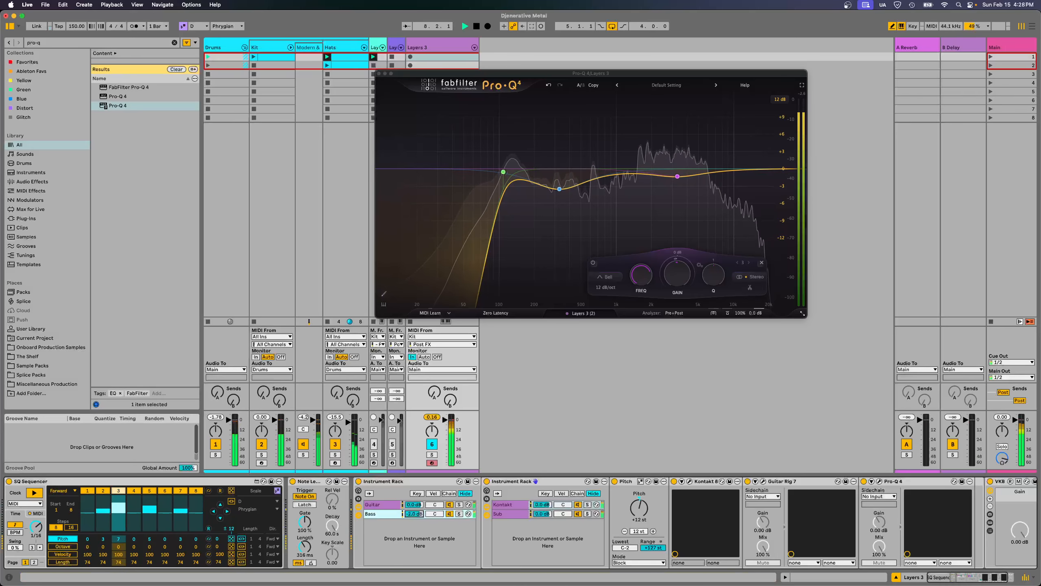
drag(414, 513, 414, 516)
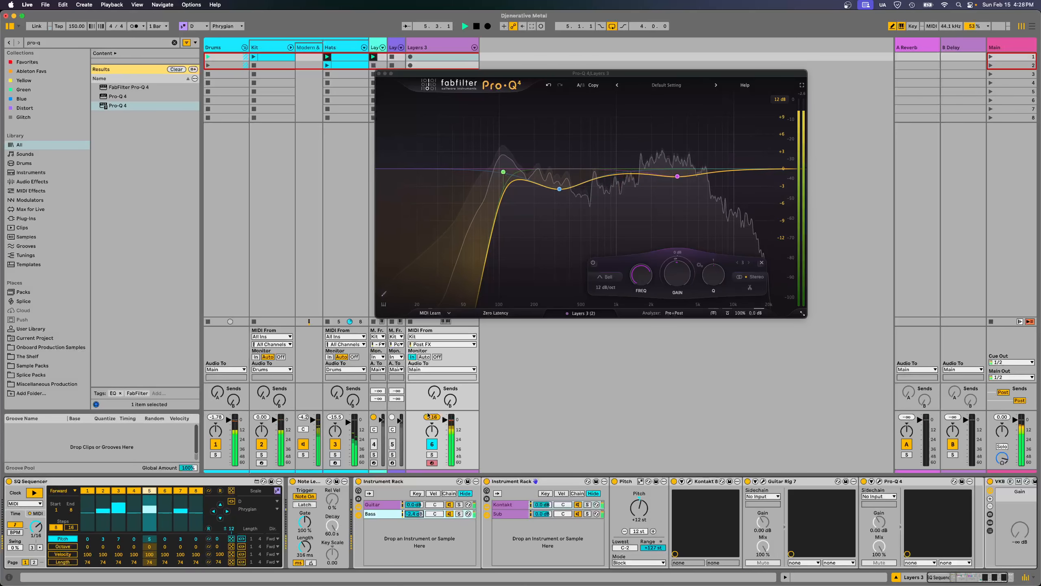
click(432, 417)
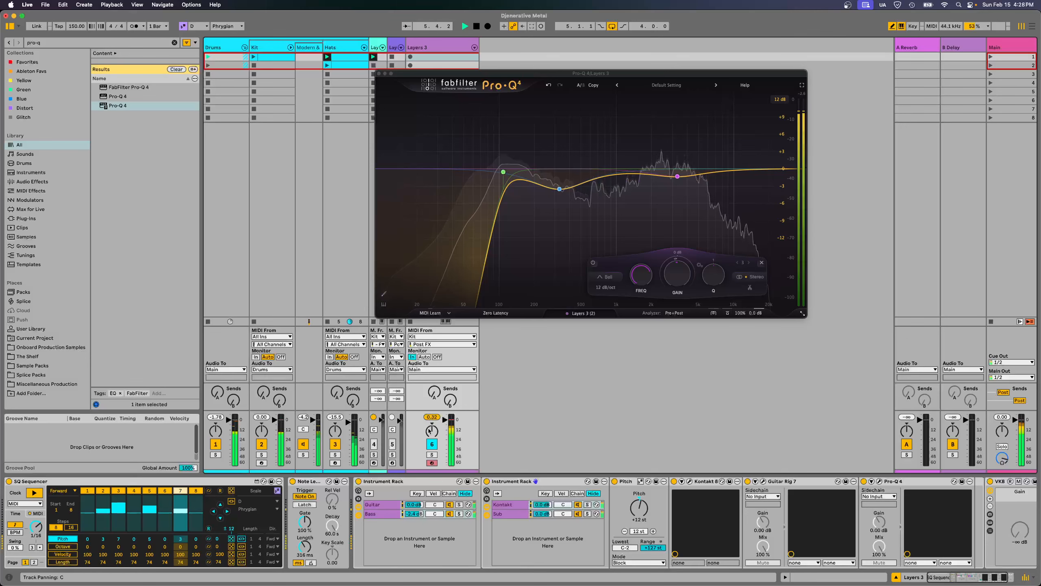
click(380, 74)
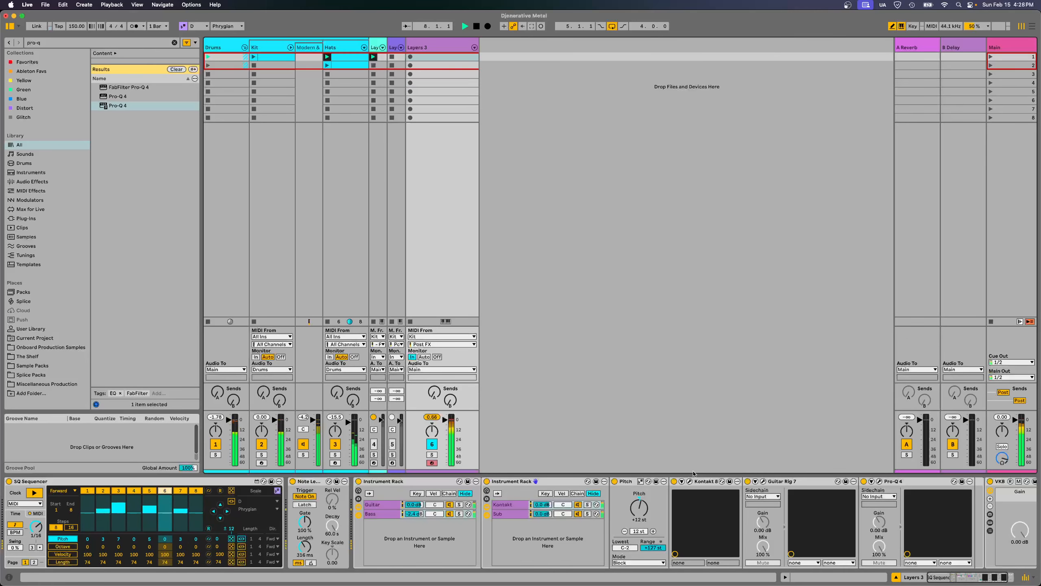
- Search for Glue Compressor and add it after the Instrument Rack on the Layers 3 track
drag(952, 581, 994, 585)
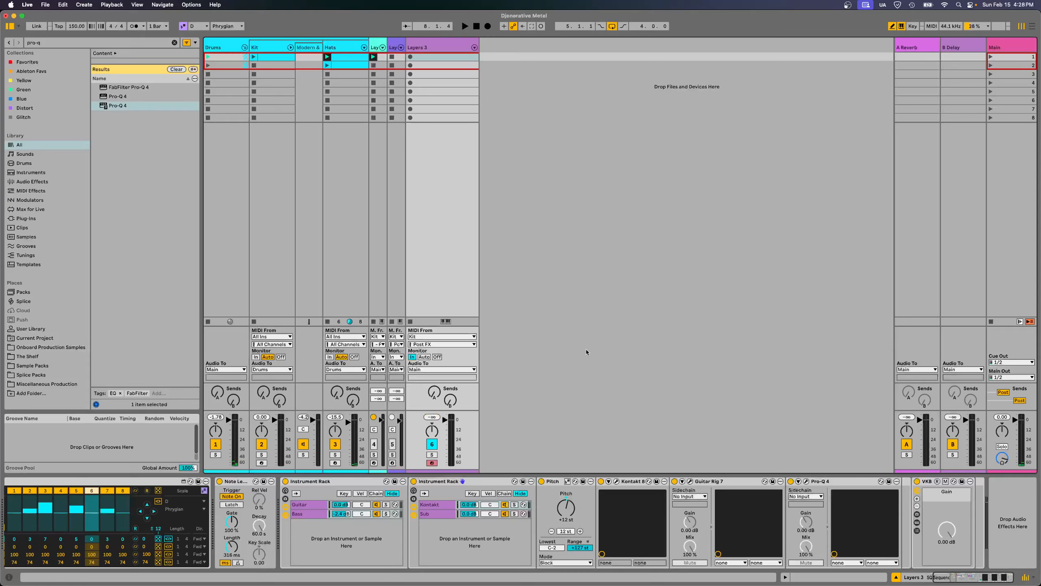
key(super+f)
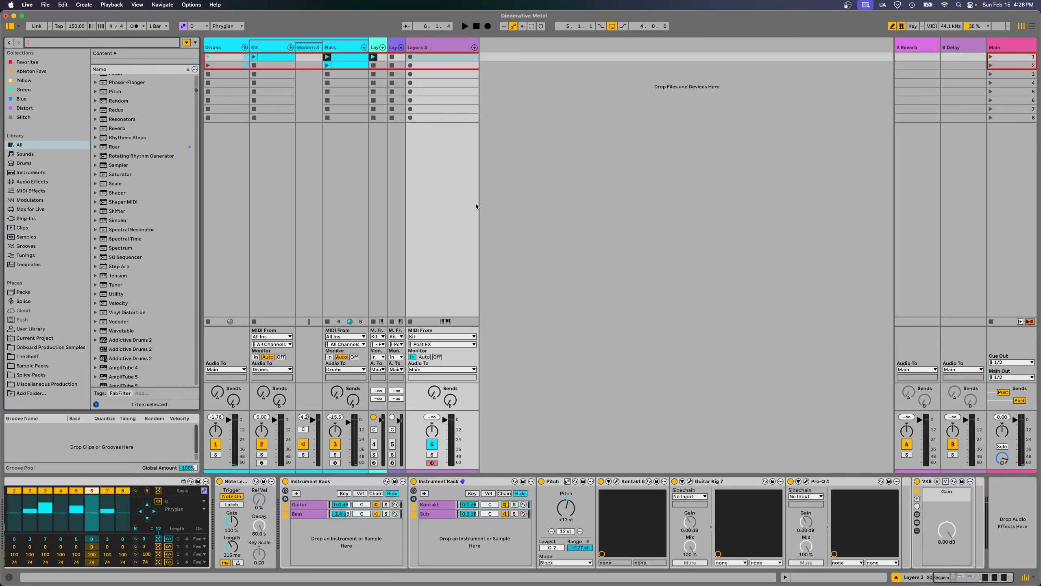
text(glue)
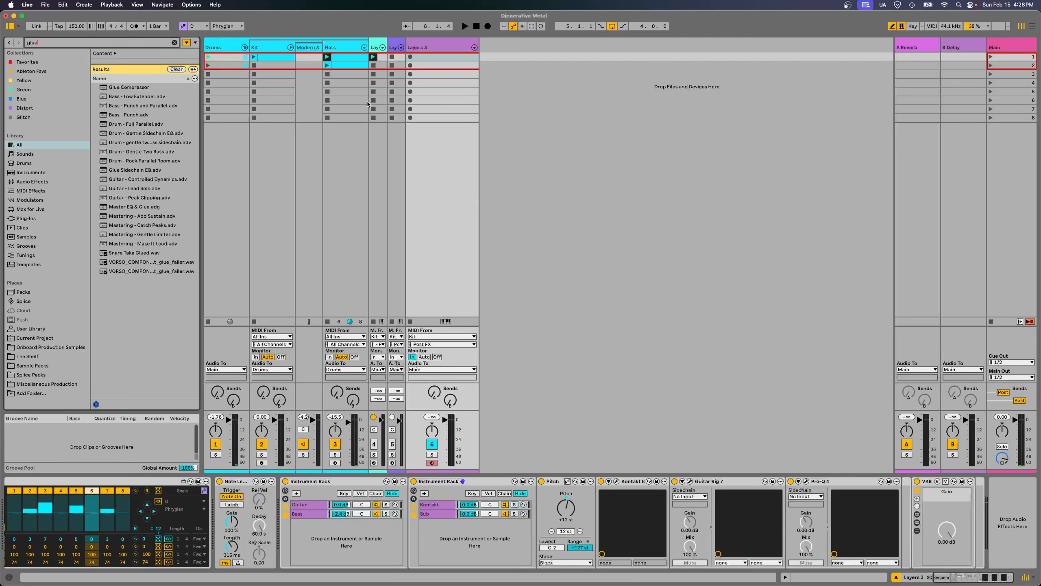
drag(128, 87, 1021, 521)
- Solo Layers 3 and set the Glue Compressor to -7.30 dB threshold and about 3.97 dB makeup, with soft clipping on
key(space)
drag(954, 547, 983, 532)
click(431, 454)
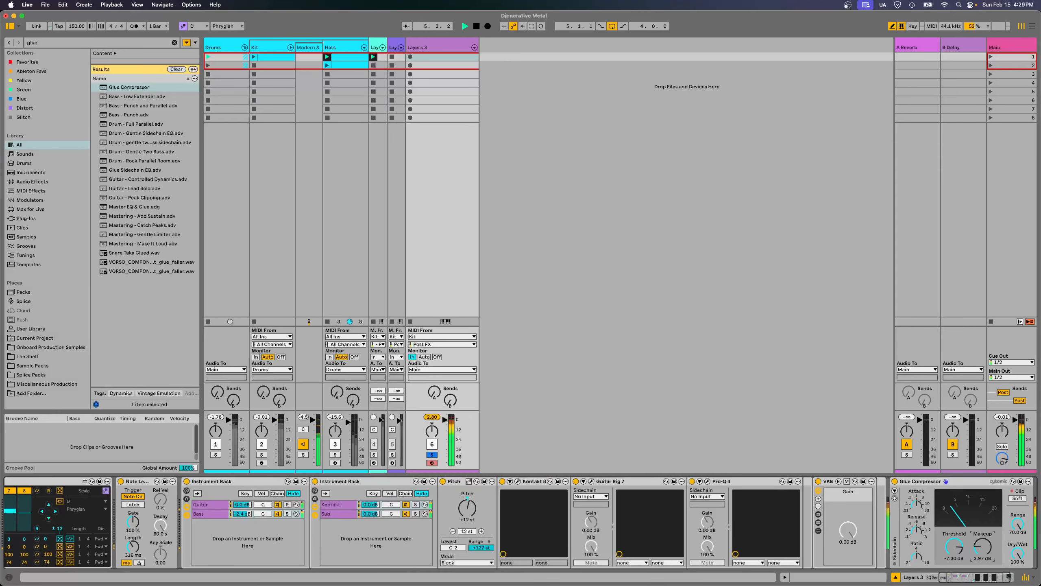
click(1019, 498)
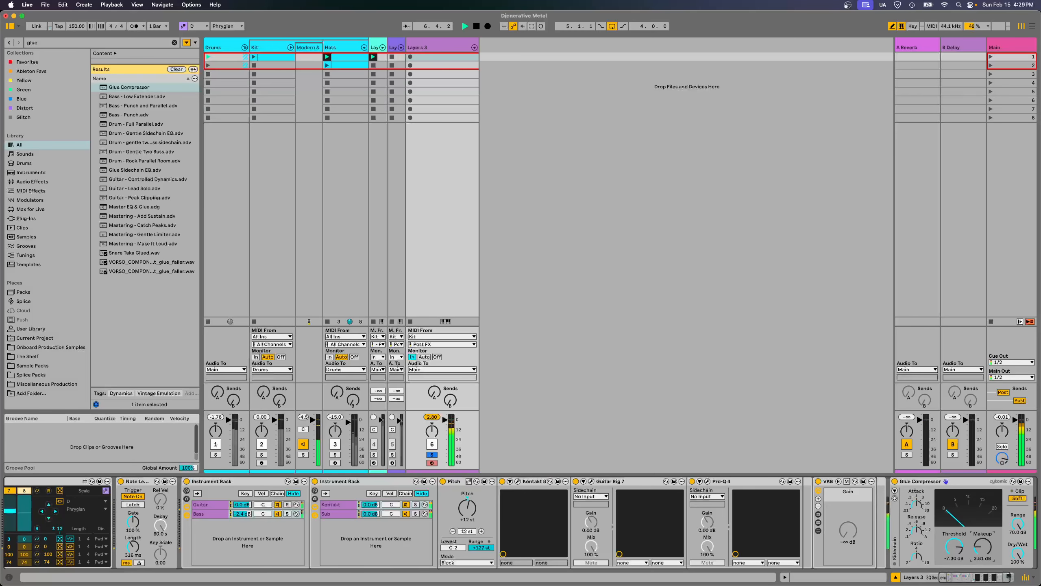
- Add Pro-Q 4 after the Glue Compressor and play the set to hear it
scroll(955, 521, right, 2)
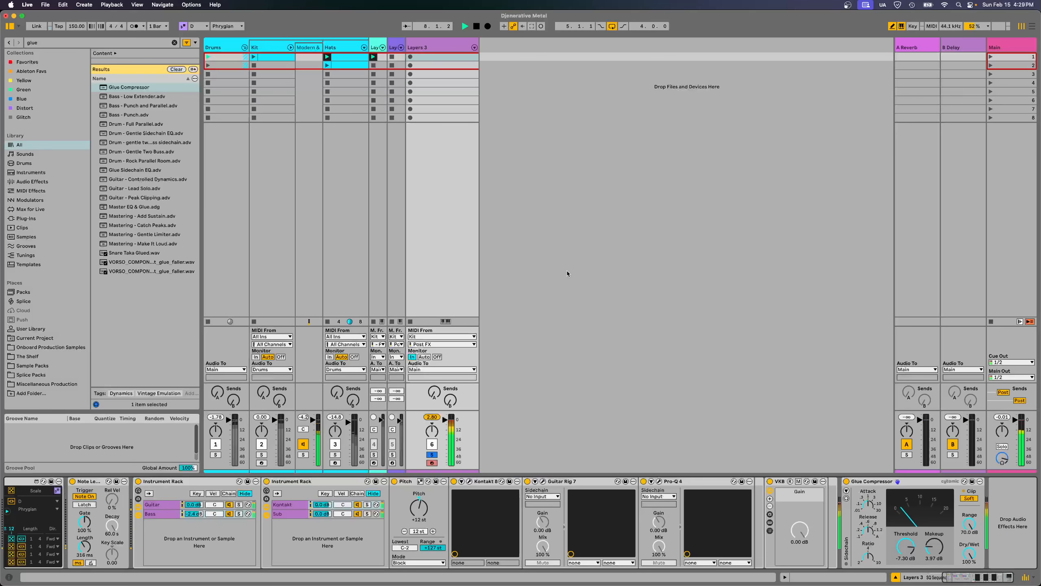
key(super+f)
text(pro-q)
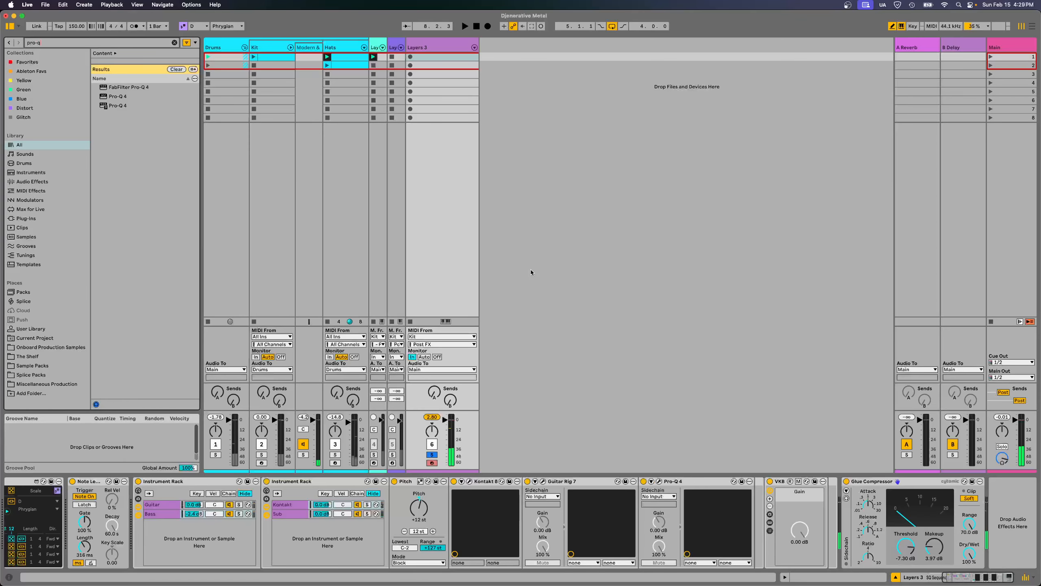
drag(121, 106, 994, 507)
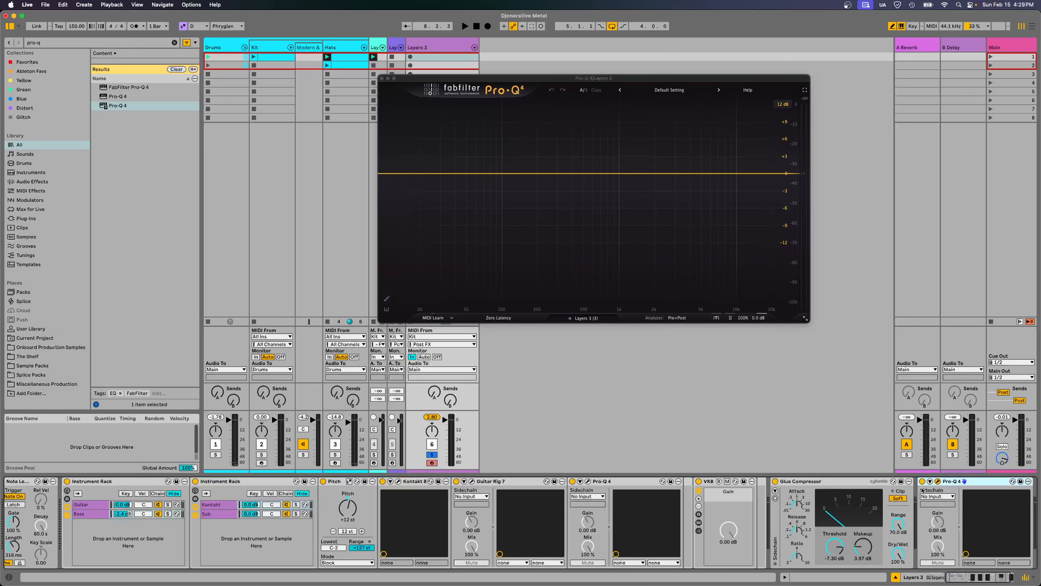
key(space)
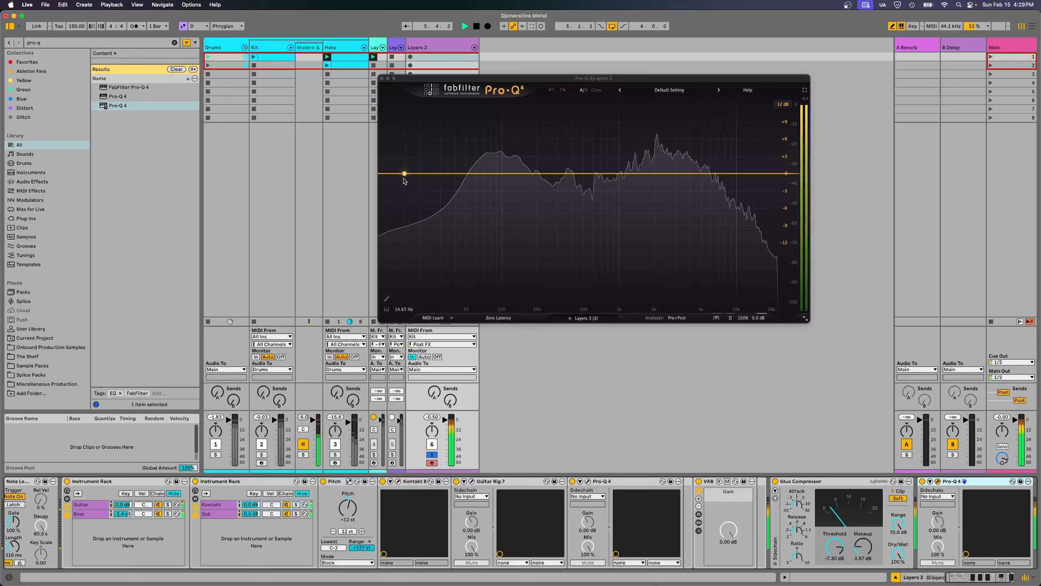
- Add a 24 dB/oct low cut at about 36 Hz and a low-mid bell cut of about -4.98 dB in the new Pro-Q 4
drag(396, 175, 450, 175)
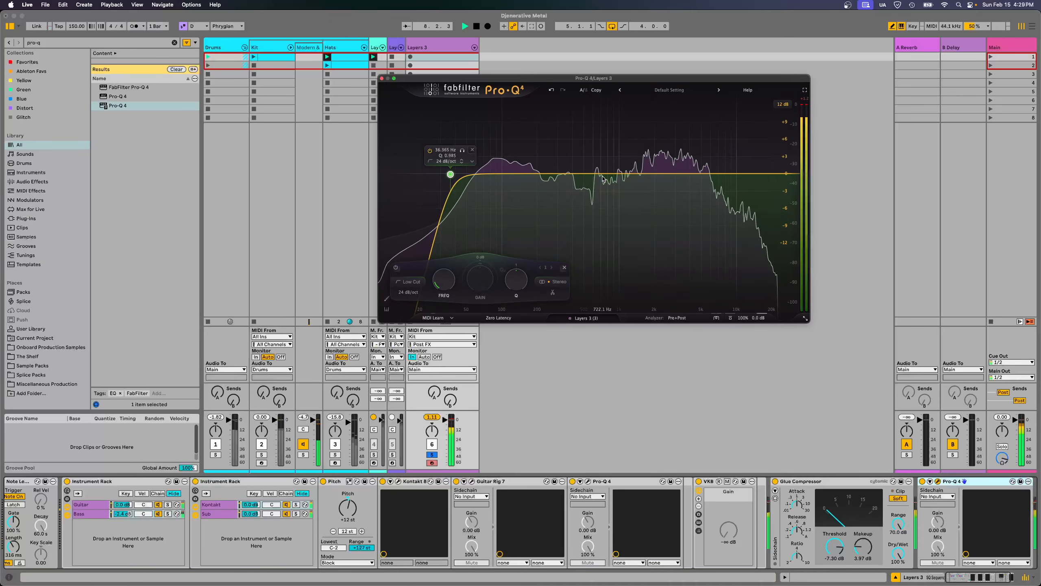
drag(603, 177, 582, 189)
key(space)
key(space)
mouse_move(566, 277)
mouse_down()
mouse_move(566, 287)
mouse_move(607, 268)
mouse_move(565, 289)
mouse_up()
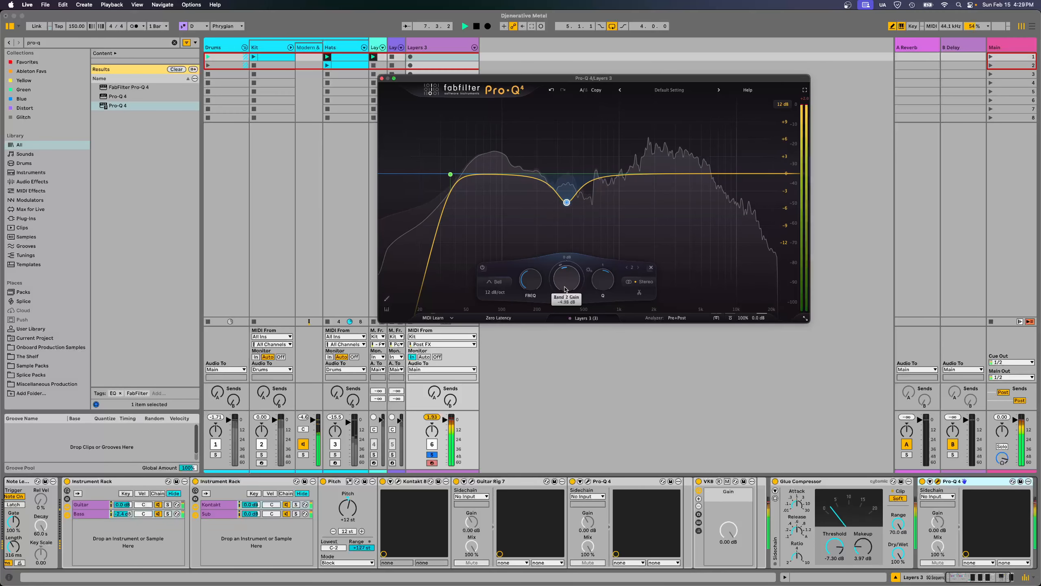
- Add a dynamic cut in the upper mids of the track's Pro-Q 4 and unsolo the Layers 3 track
click(667, 174)
drag(663, 265, 631, 303)
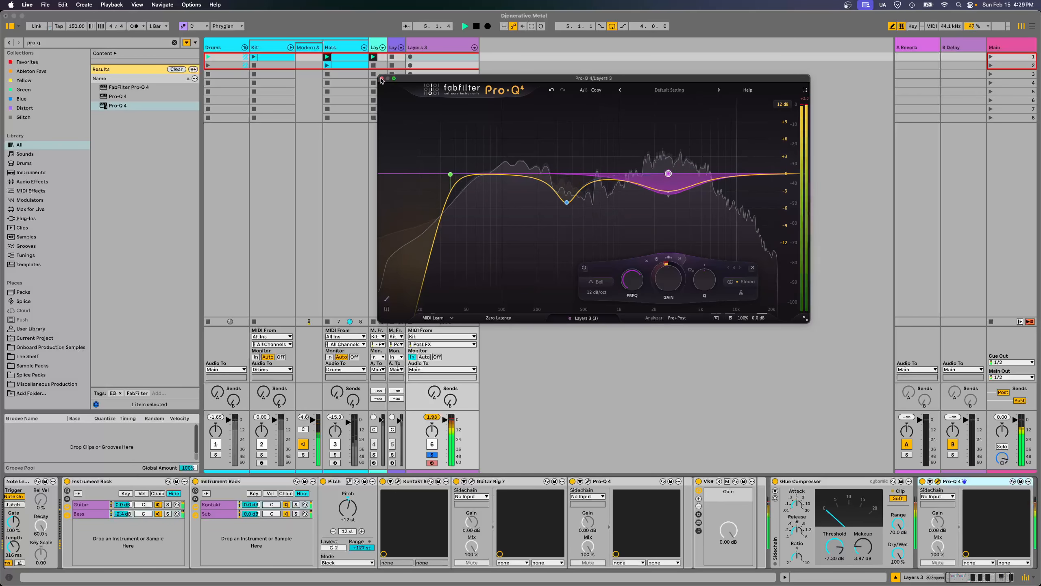
click(383, 78)
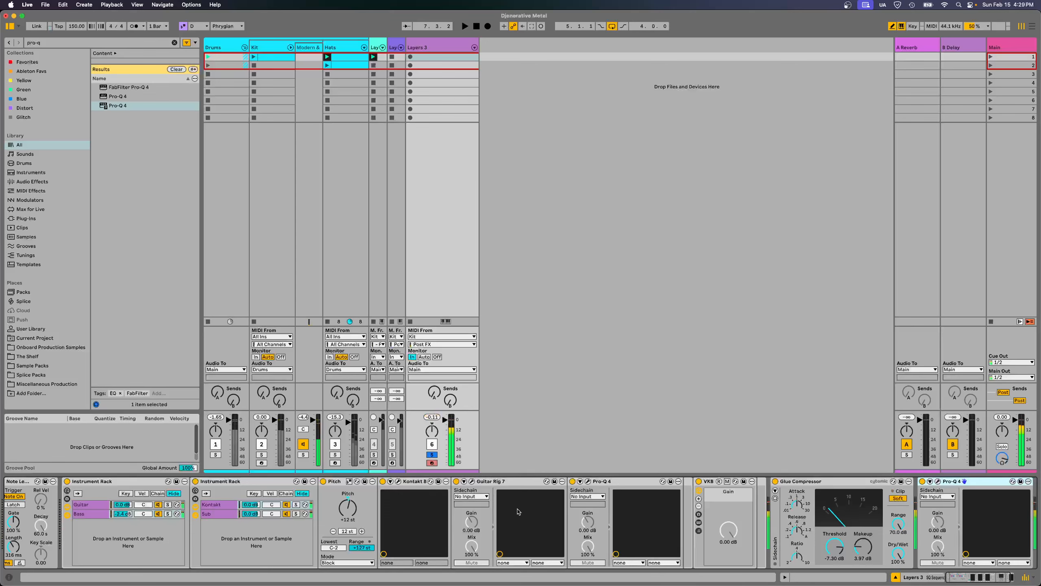
click(431, 454)
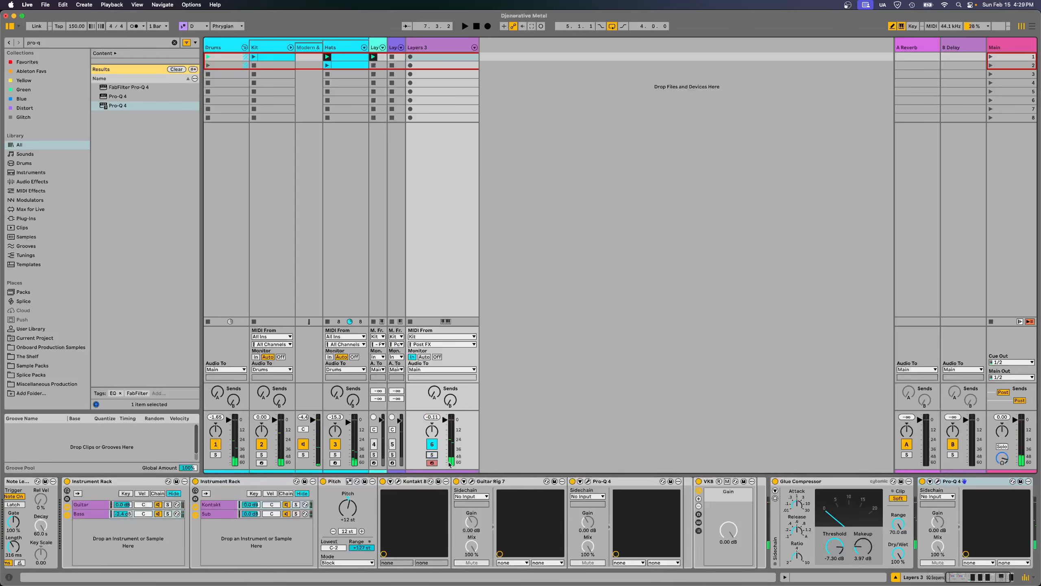
- Search for IMPusher and add IMPusher Stereo after the Pro-Q 4 at the end of the Layers 3 track
scroll(728, 554, right, 3)
key(BackSpace)
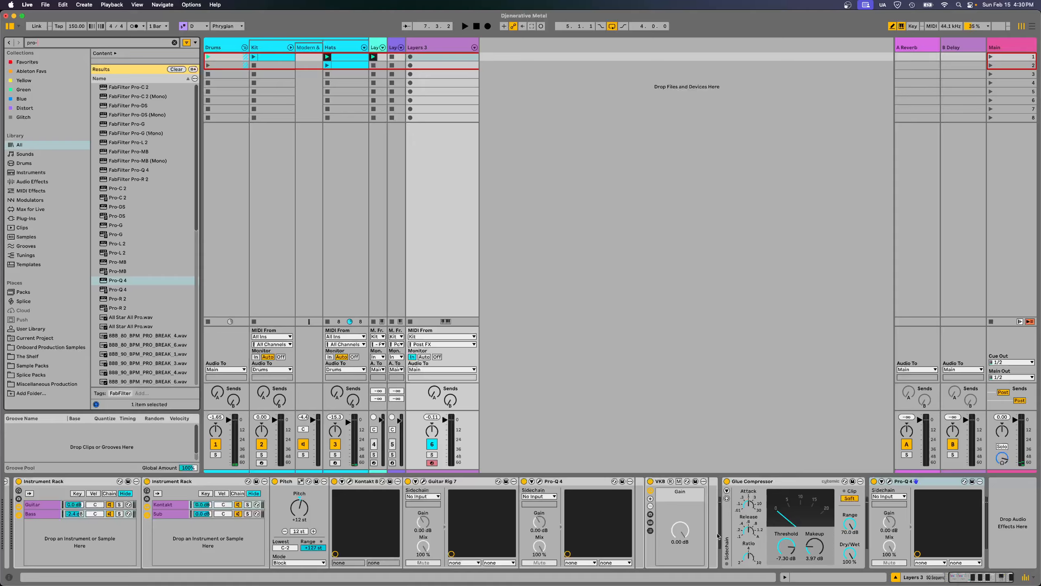
key(BackSpace)
key(BackSpace)
key(BackSpace)
key(BackSpace)
text(impush)
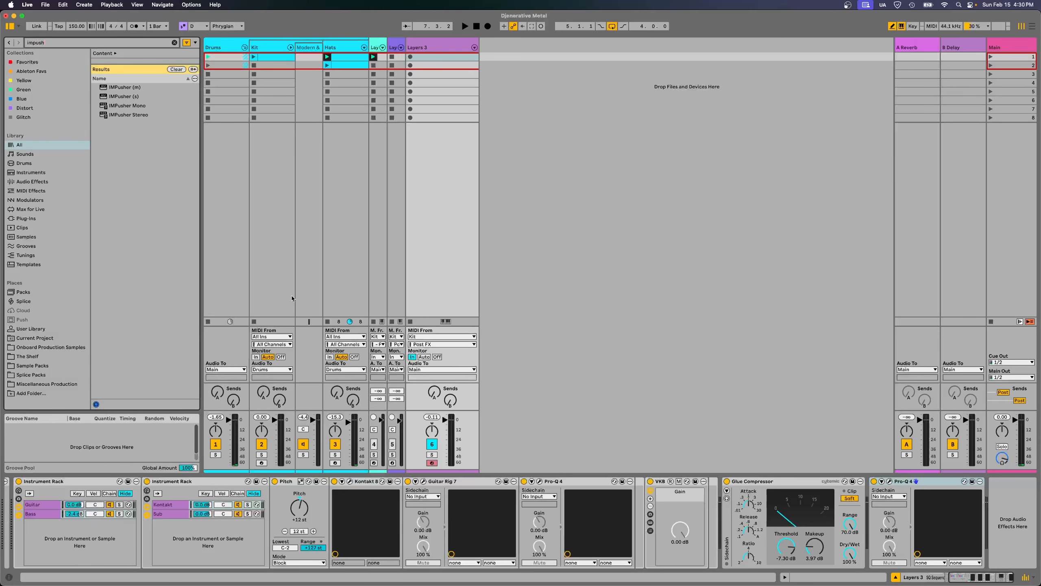
click(114, 116)
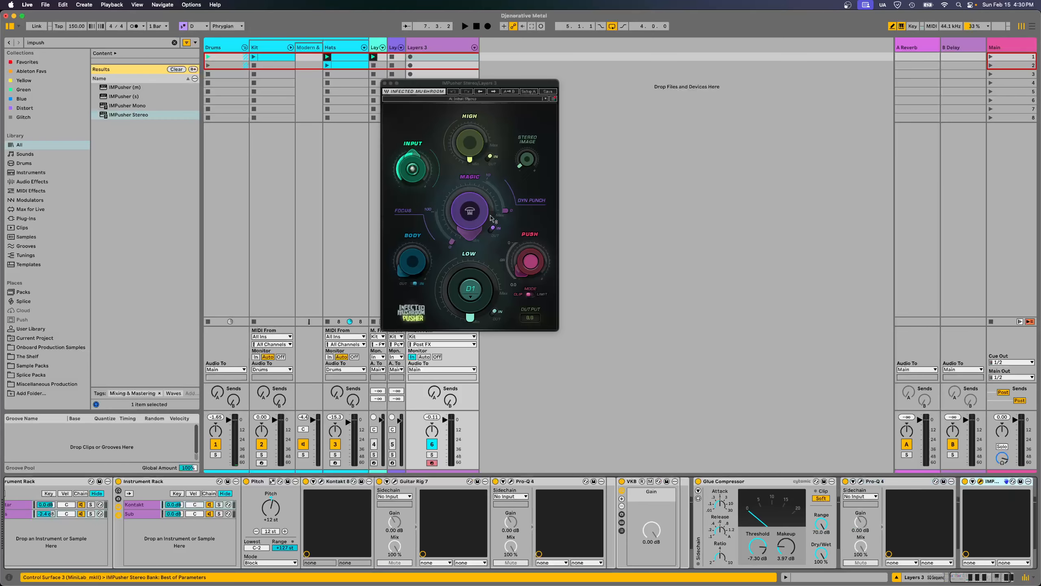
- Play the set while adjusting the Body, Input and Low amounts in IMPusher on the Layers 3 track
drag(413, 246, 413, 244)
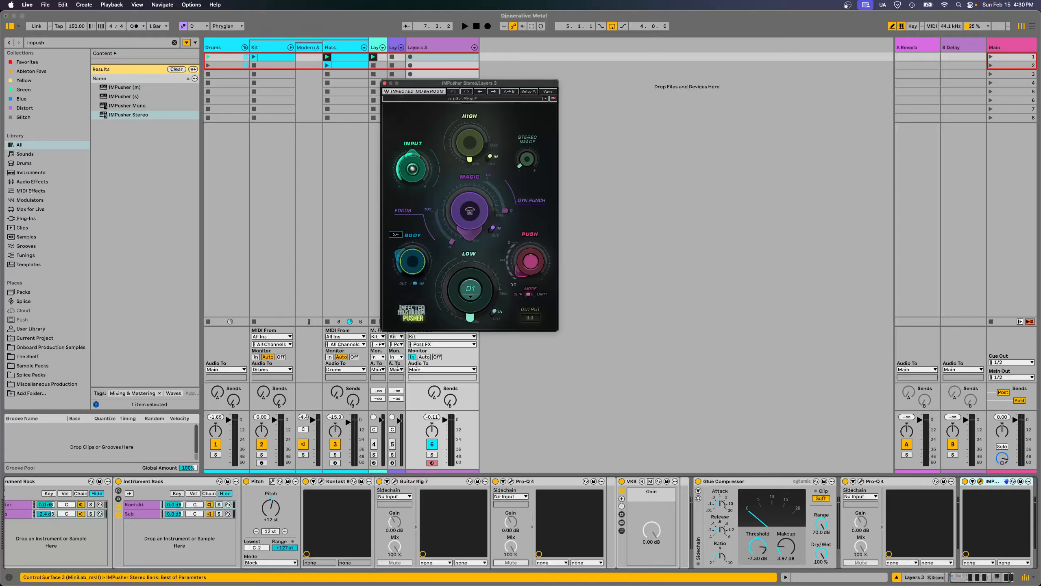
key(space)
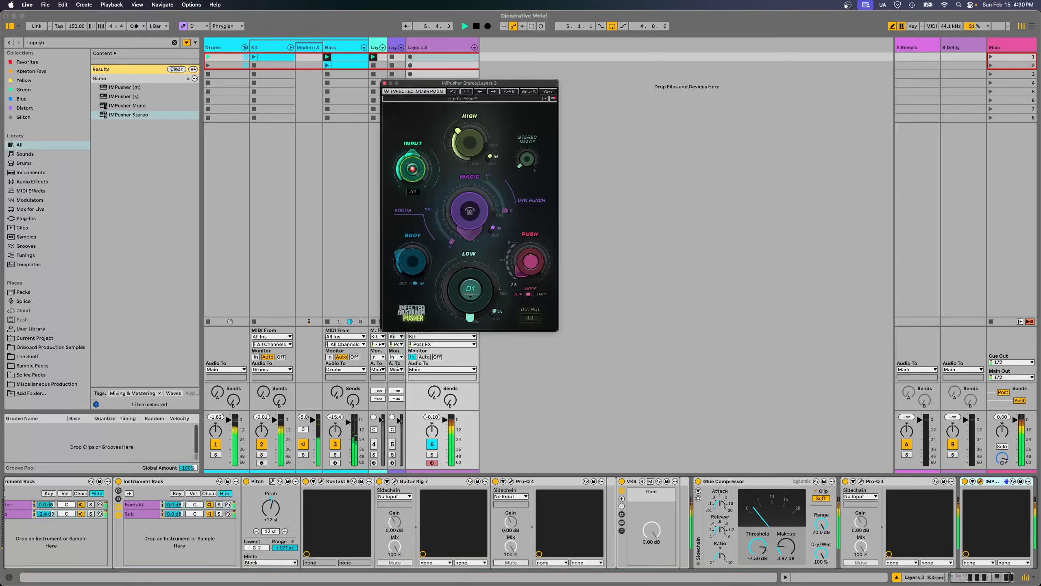
drag(412, 168, 413, 182)
drag(460, 306, 460, 288)
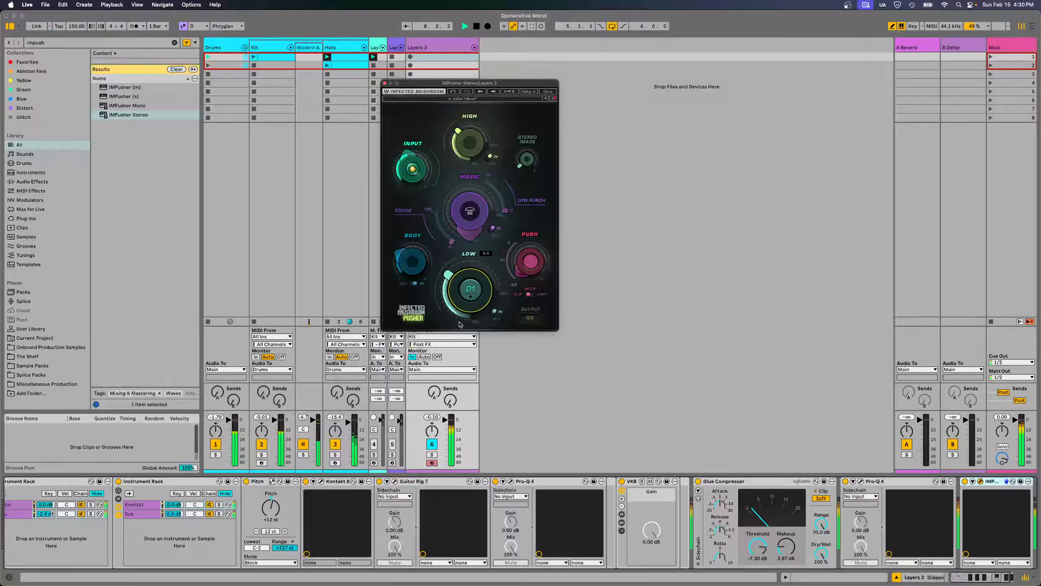
- Raise Magic, Stereo Image and Push in IMPusher, close its window and slightly lower the Layers 3 track volume
drag(463, 233, 463, 216)
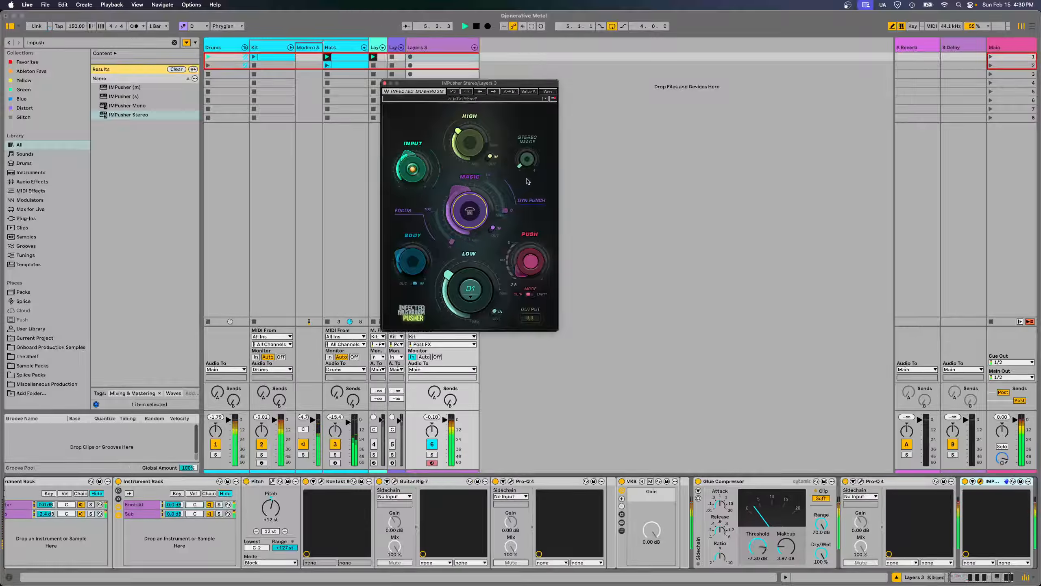
drag(530, 155, 530, 151)
drag(530, 263, 530, 254)
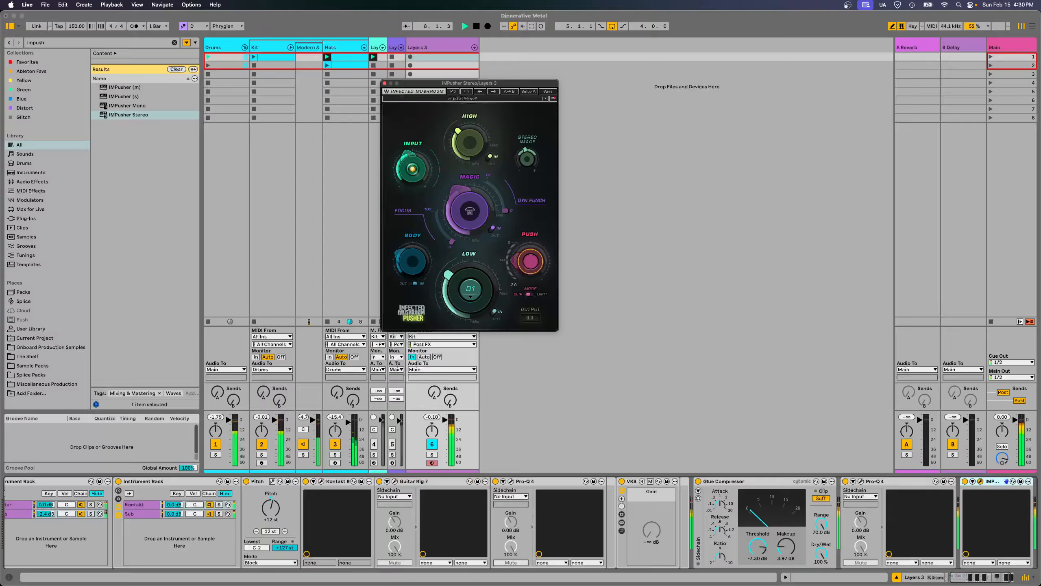
mouse_move(527, 270)
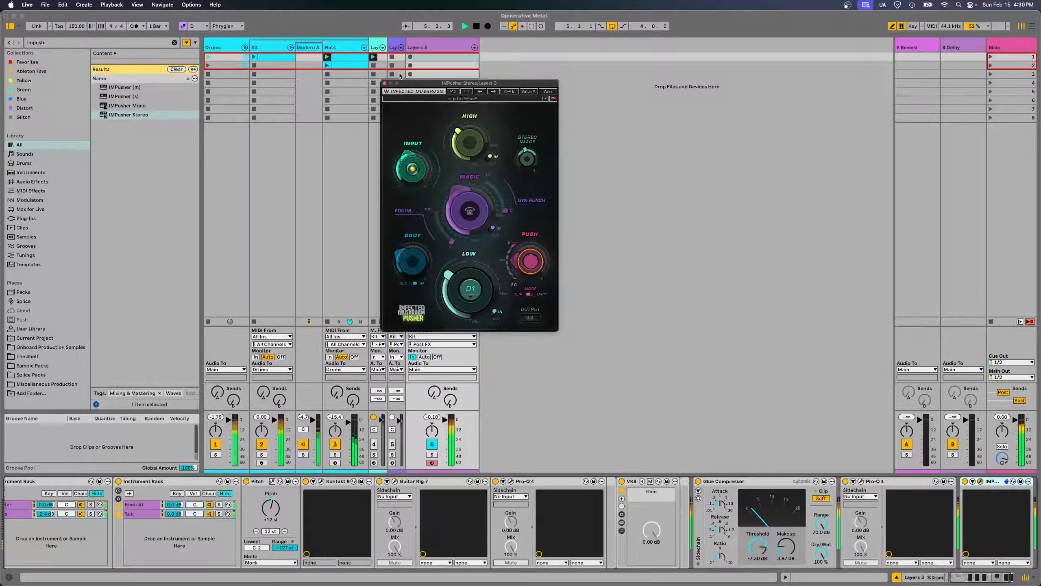
click(384, 84)
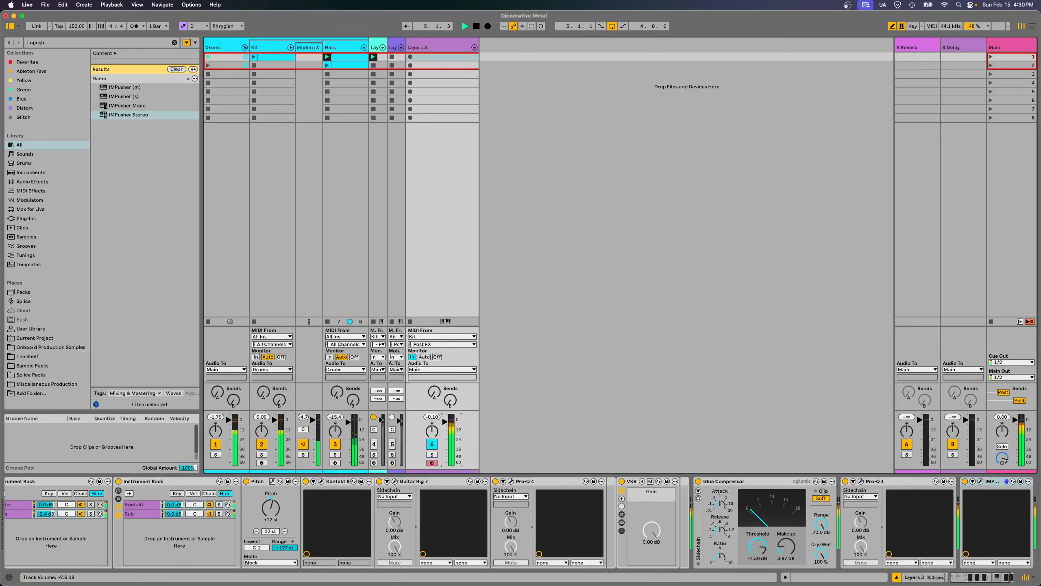
drag(445, 421, 445, 423)
- Set the second Euclidean lane of the Kit track's Rhythm Generator to 17 steps and 6 fills and play the set
click(264, 45)
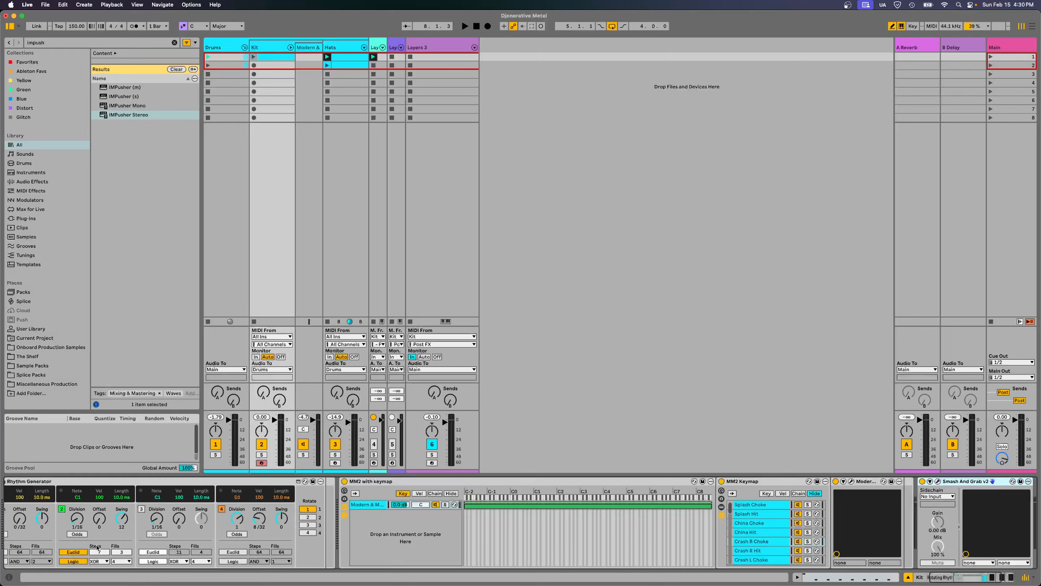
drag(99, 552, 100, 545)
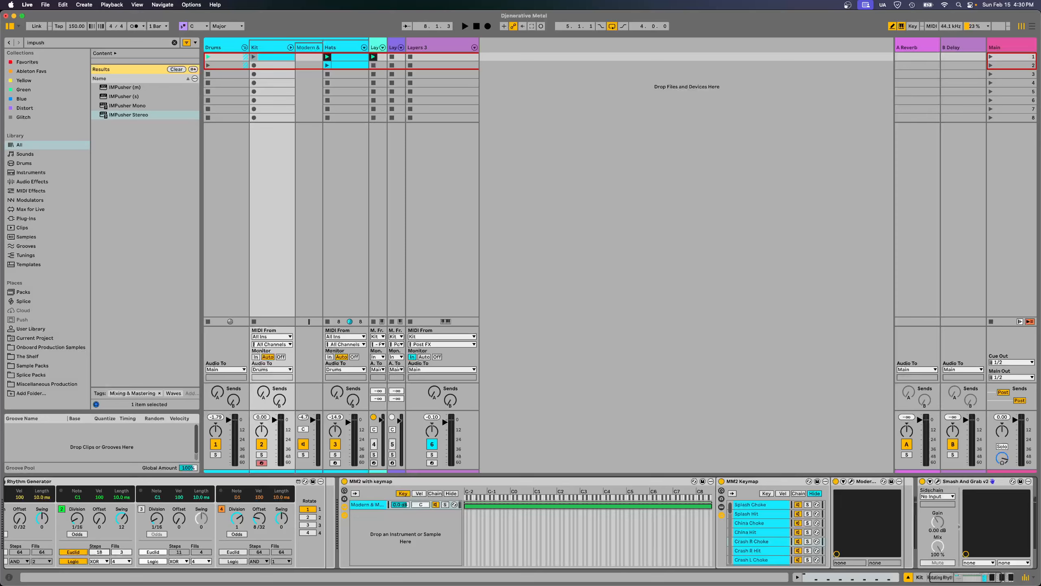
drag(125, 553, 126, 549)
key(space)
- Unsolo the Layers 3 track, play back the full set with the Kit track selected, and save the project
click(431, 462)
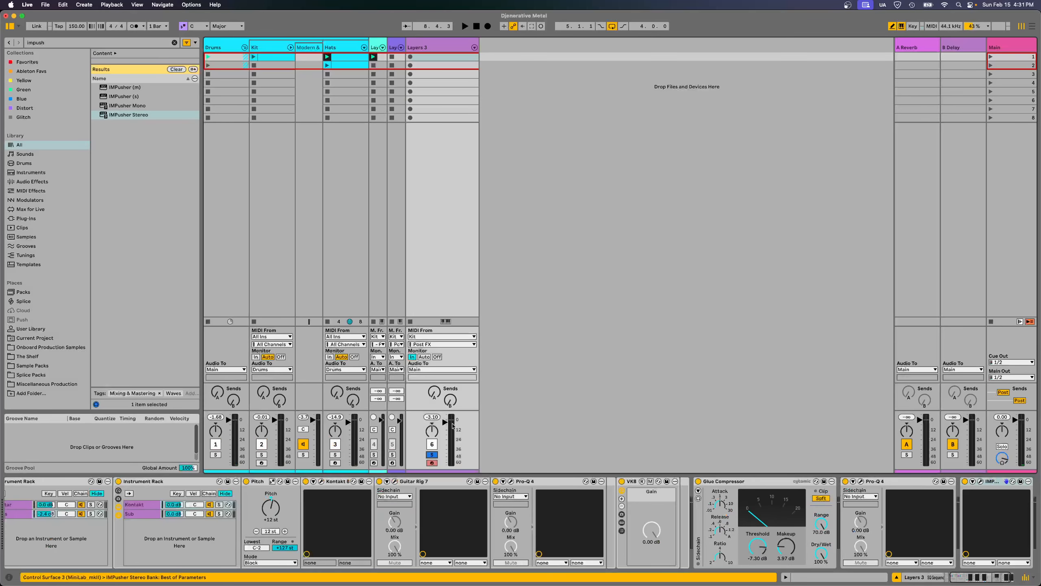
click(432, 454)
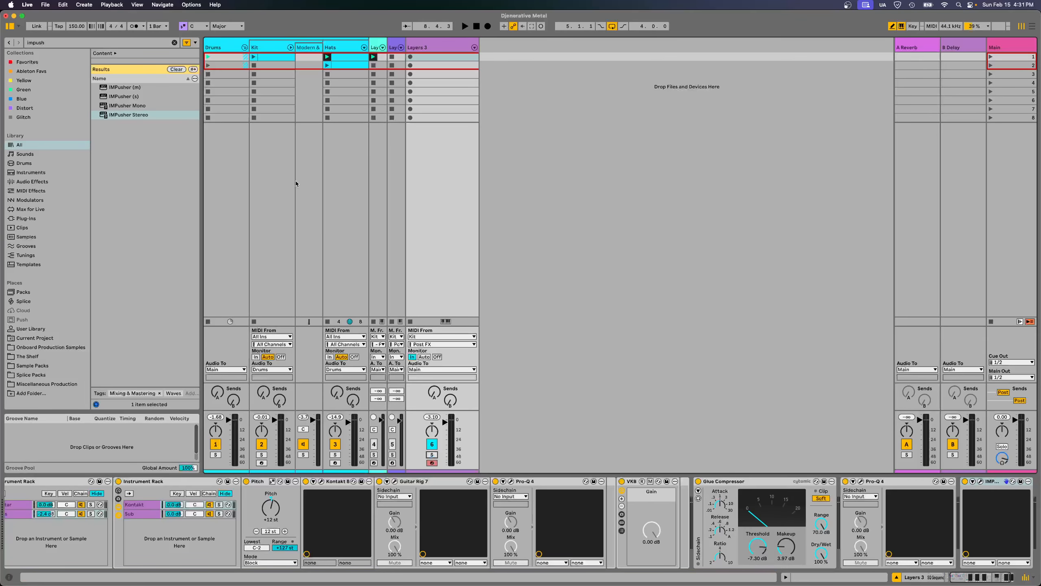
click(276, 49)
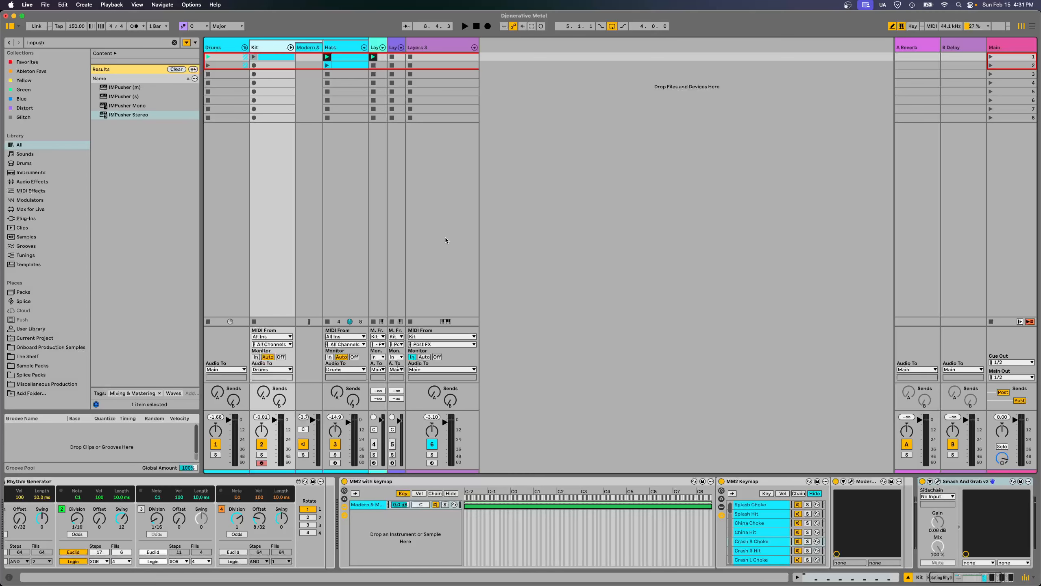
key(space)
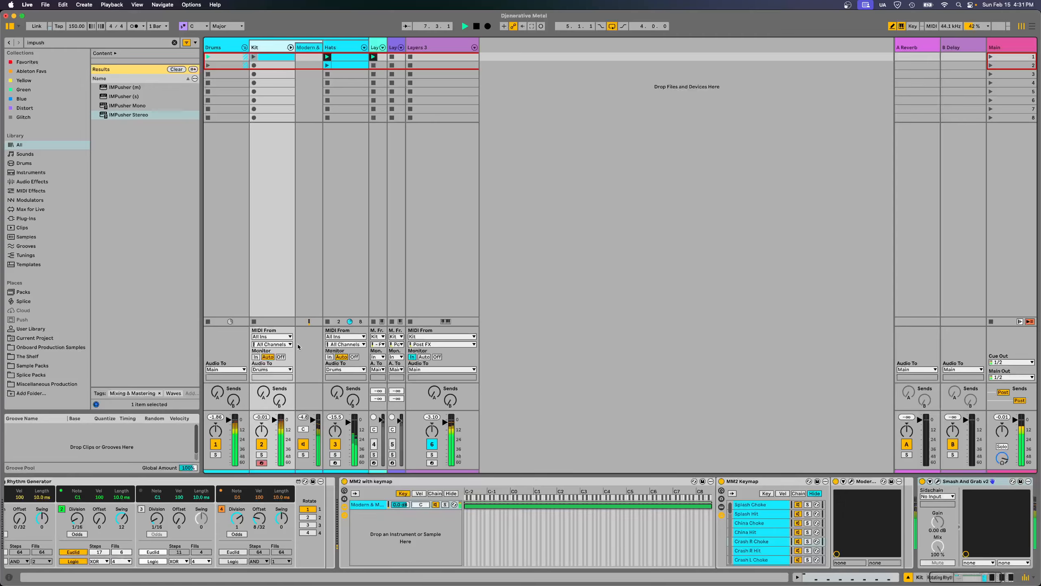
key(space)
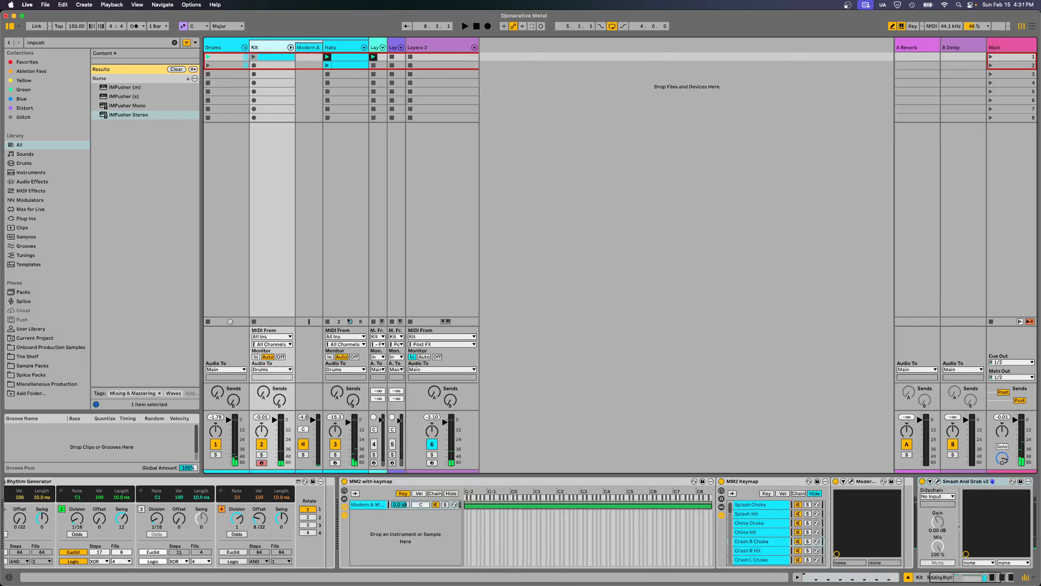
key(super+s)
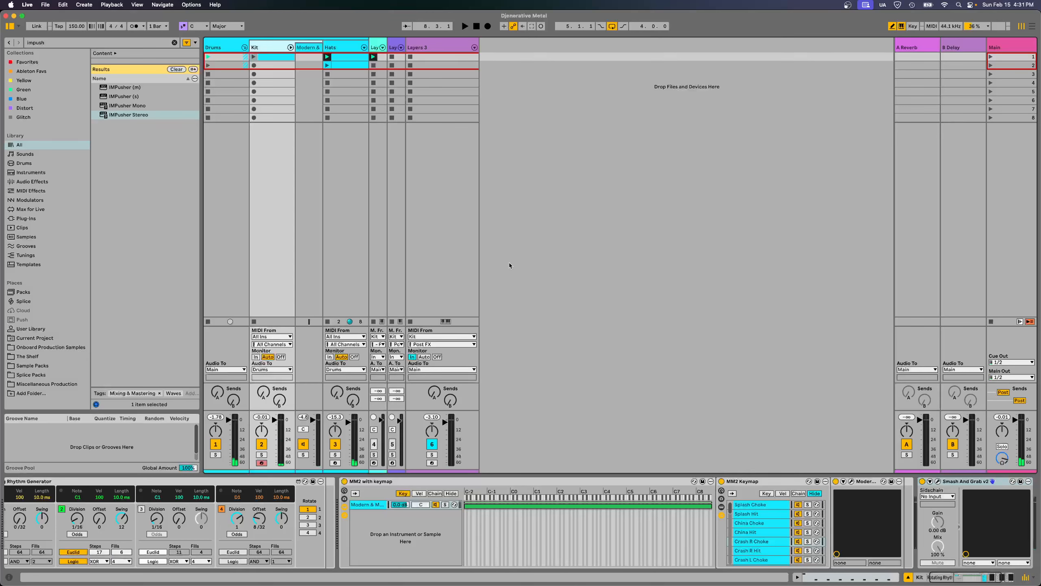